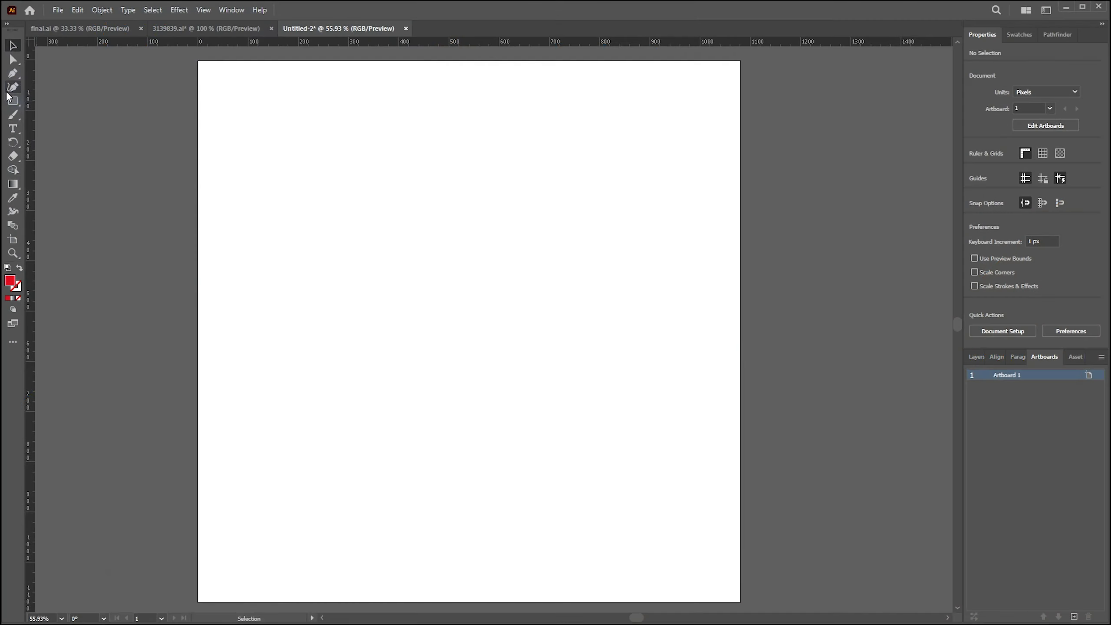
Create a 40 × 40 px red square and drag it to the artboard's top-left corner.
click(12, 101)
click(171, 121)
click(221, 291)
key(v)
drag(183, 133, 210, 73)
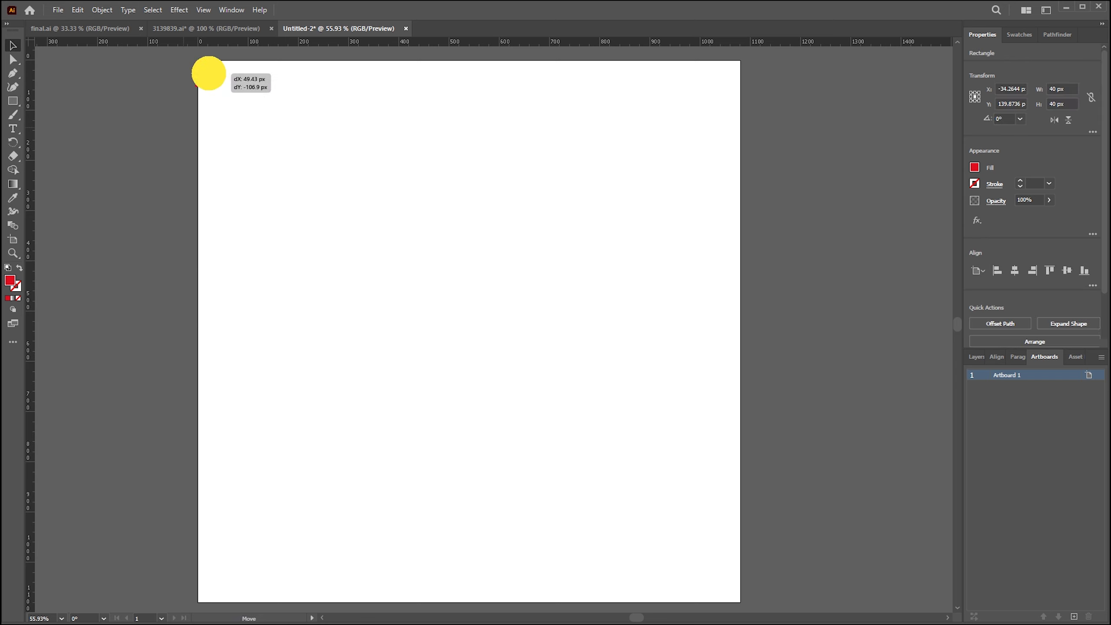
Place ruler guides at the square's edges in each corner for a 40 px margin, then delete the square.
drag(144, 42, 154, 81)
mouse_move(30, 87)
mouse_down()
mouse_move(219, 87)
mouse_move(266, 592)
mouse_up()
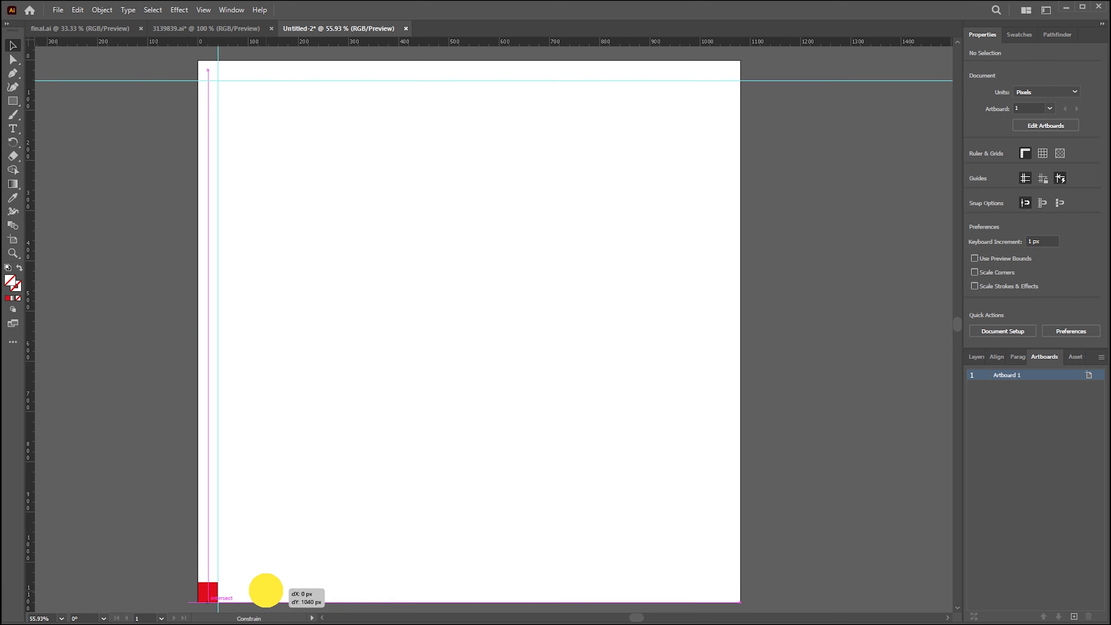
mouse_move(135, 42)
mouse_down()
mouse_move(224, 506)
mouse_move(252, 583)
mouse_move(730, 593)
mouse_up()
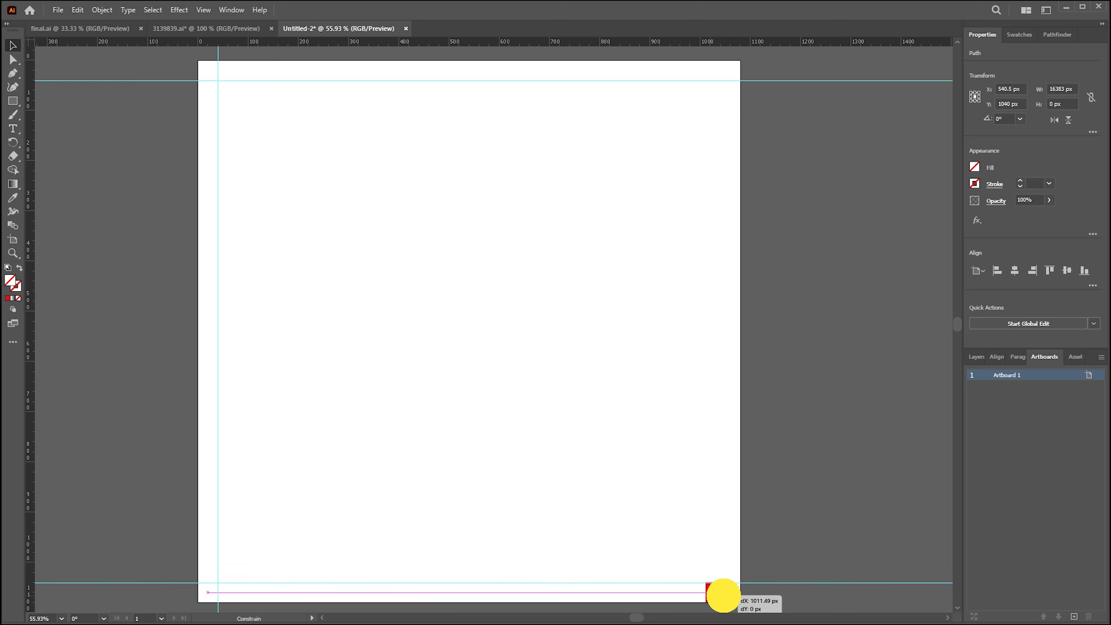
drag(31, 153, 721, 280)
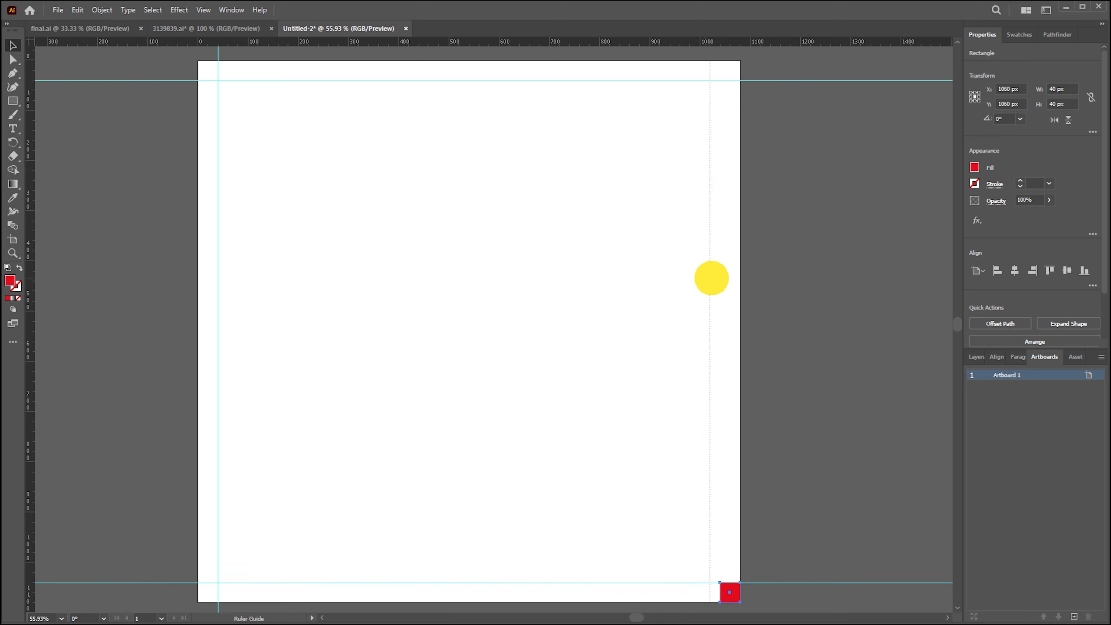
click(819, 315)
click(730, 592)
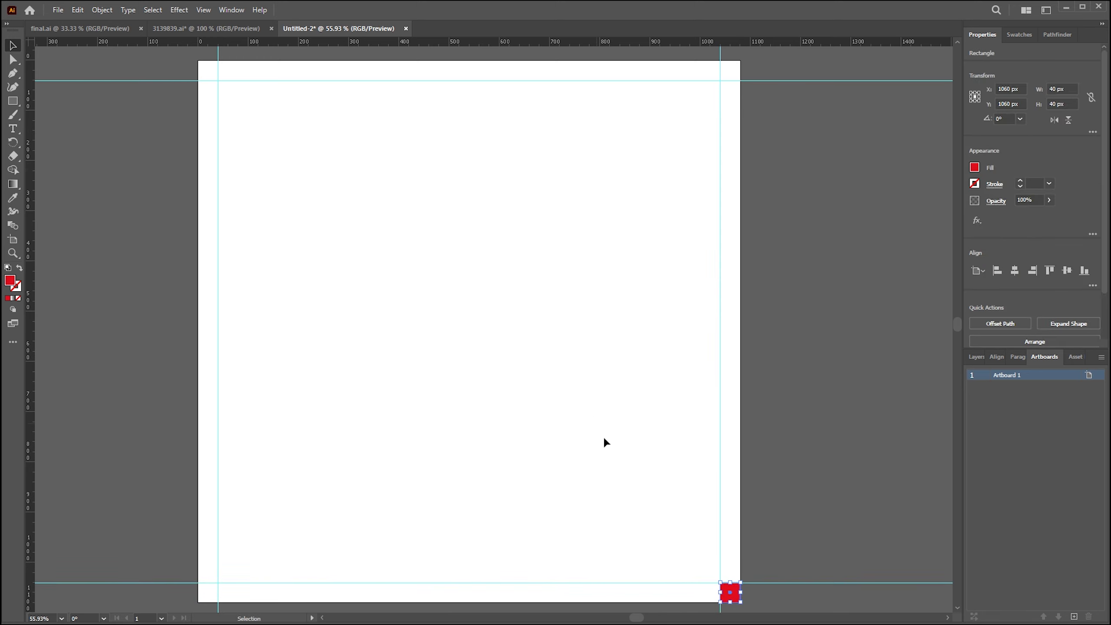
key(Delete)
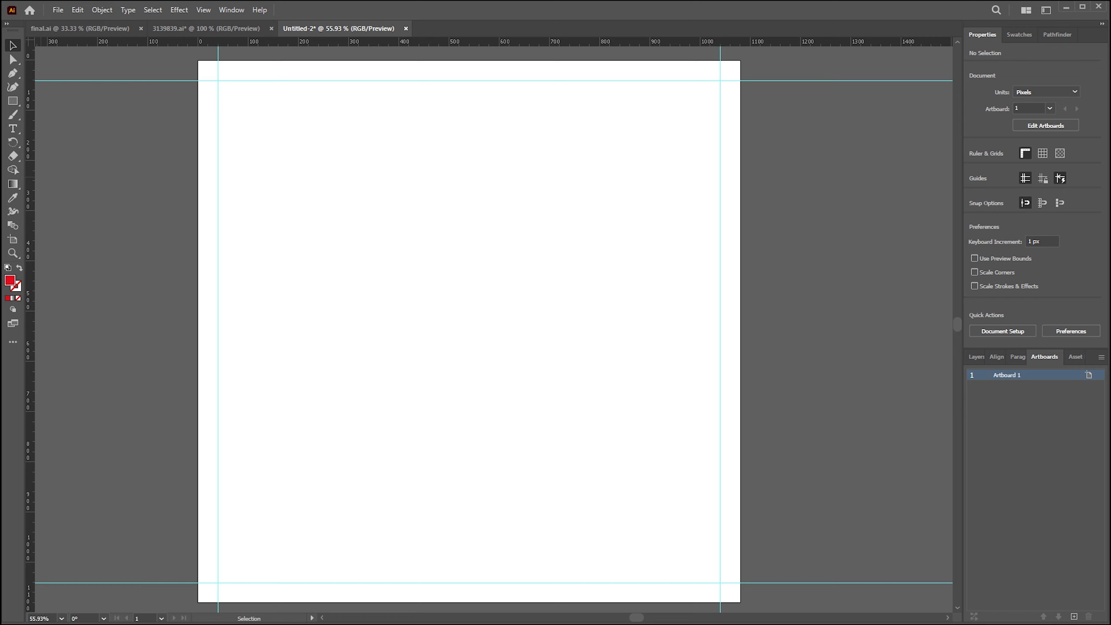
Draw a rectangle over the top-left area and fill it blue #54a0ff.
key(m)
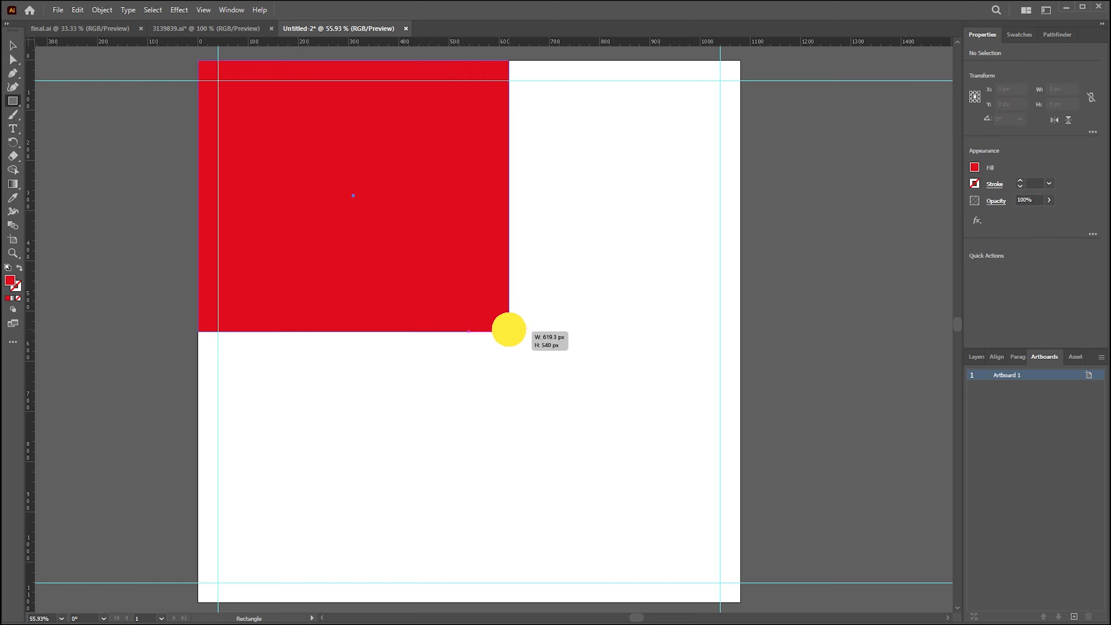
drag(199, 60, 532, 331)
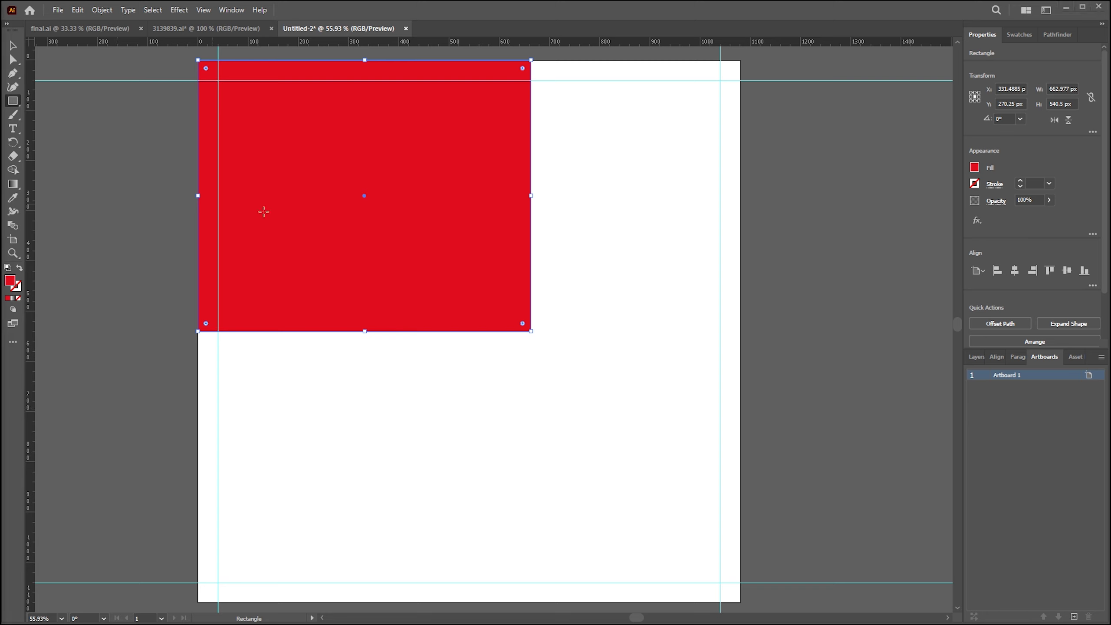
click(976, 168)
click(921, 191)
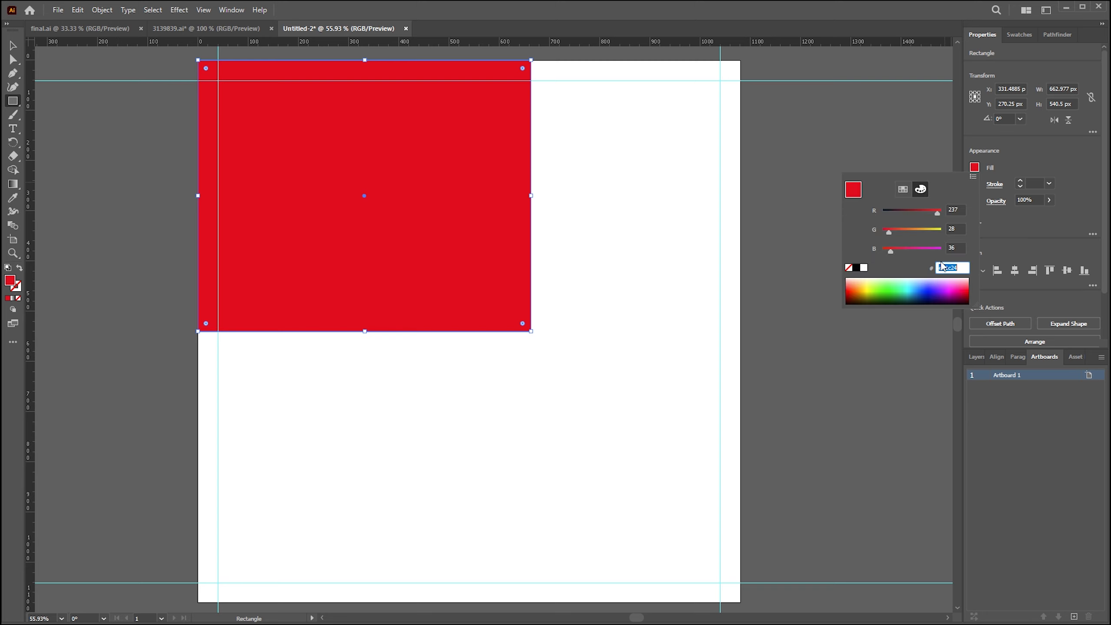
key(Return)
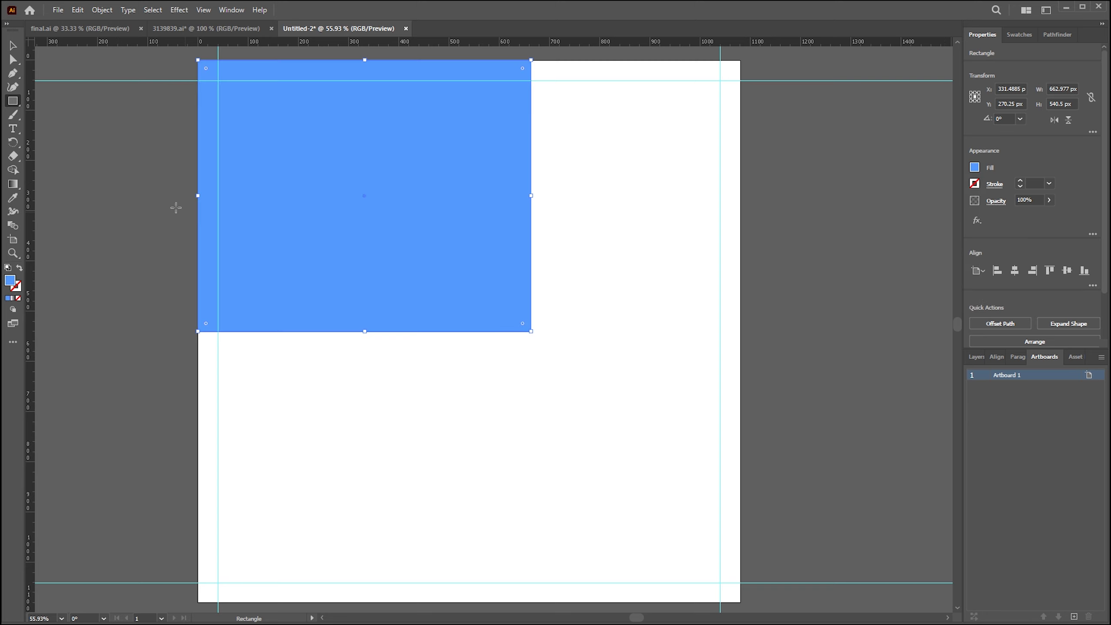
click(403, 204)
key(Escape)
Copy the blue rectangle to the bottom-right corner and recolour the copy yellow #feca57.
drag(416, 262, 624, 512)
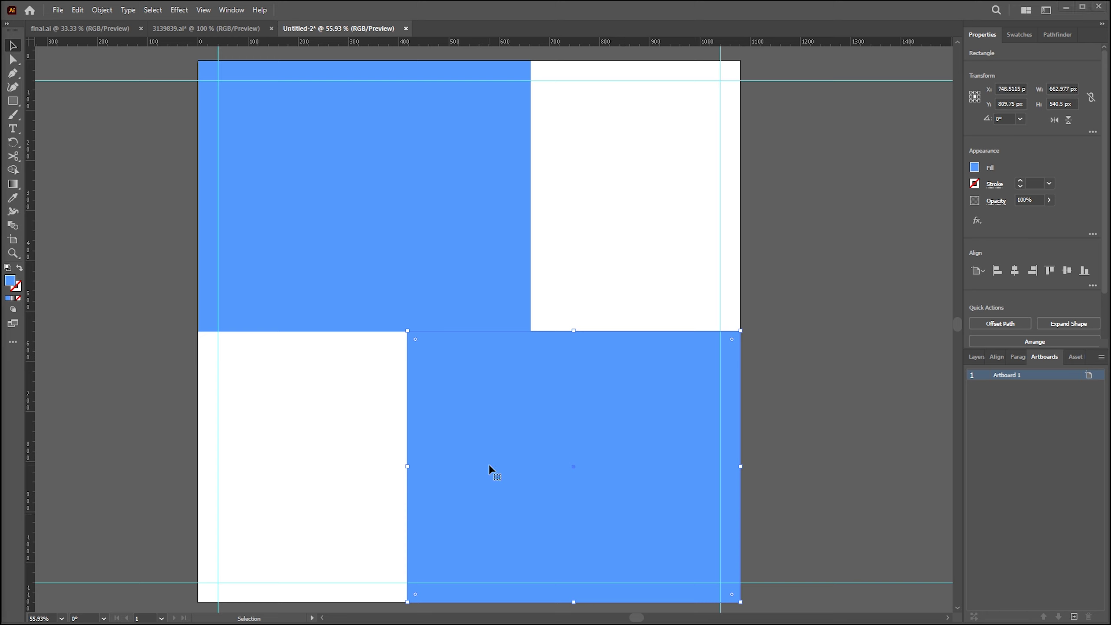
click(975, 169)
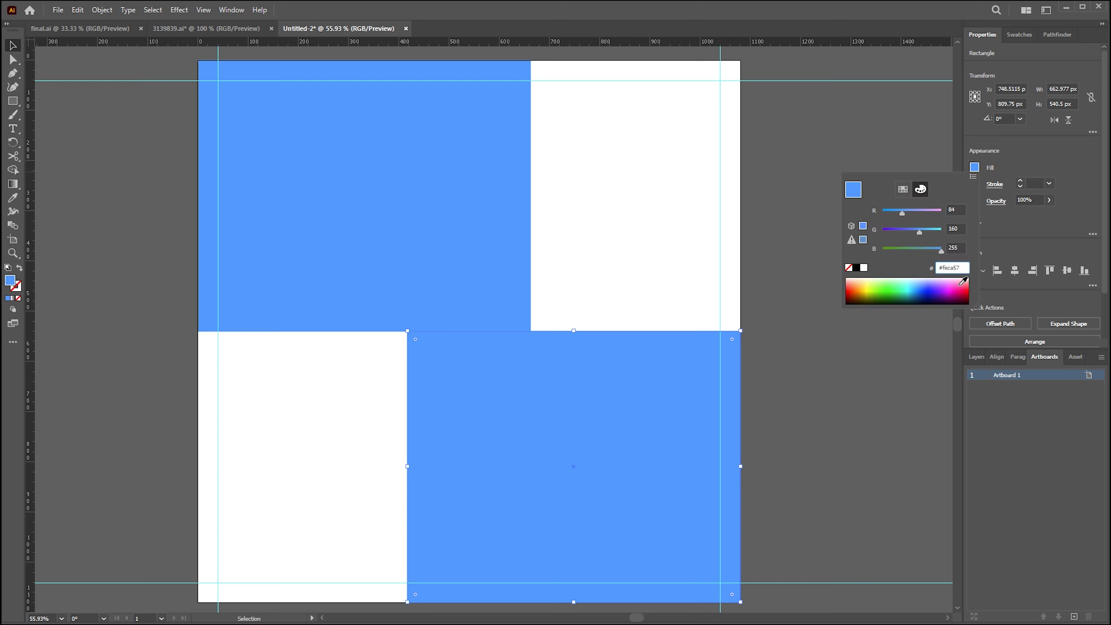
drag(945, 267, 941, 267)
key(Return)
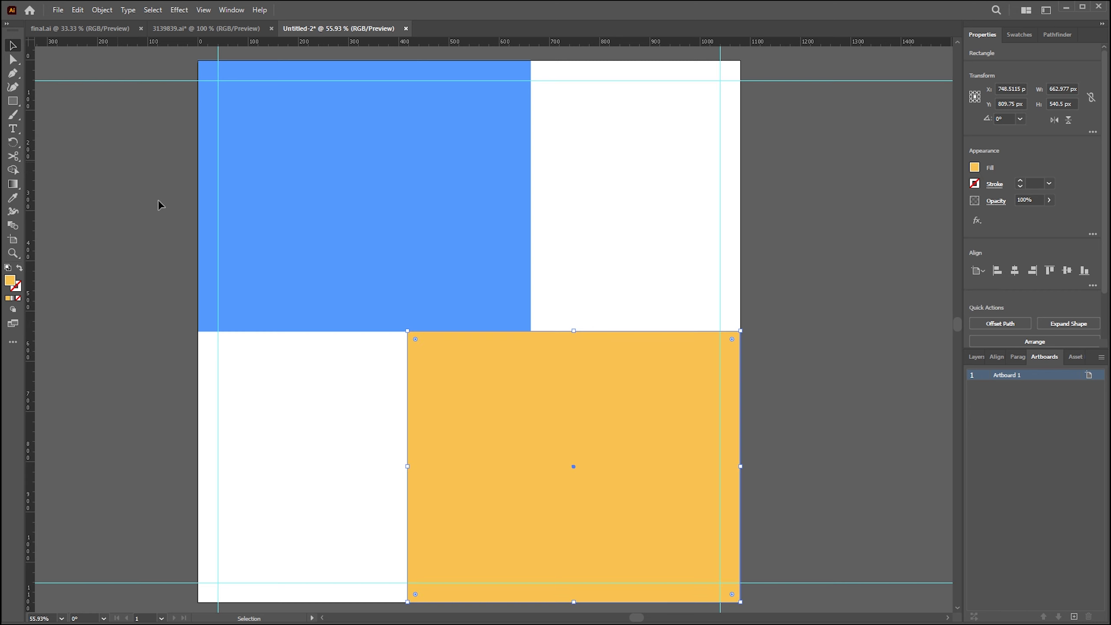
click(273, 248)
click(13, 103)
Draw a wide rectangle across the poster's middle, fill it sampled white, and nudge it up.
drag(178, 205, 754, 446)
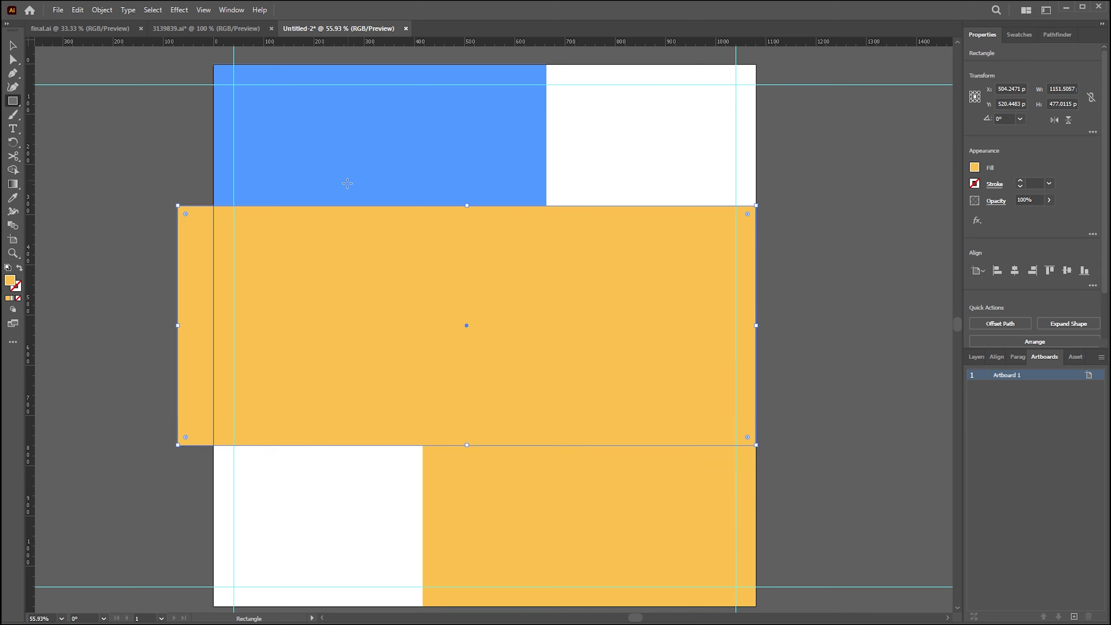
key(i)
click(577, 151)
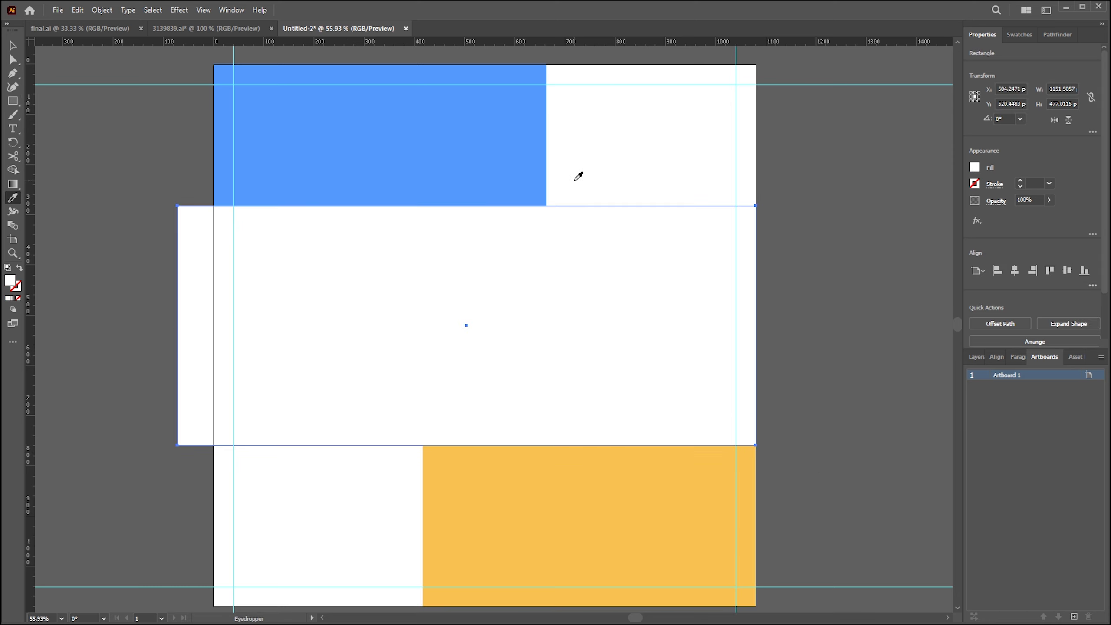
key(v)
click(536, 323)
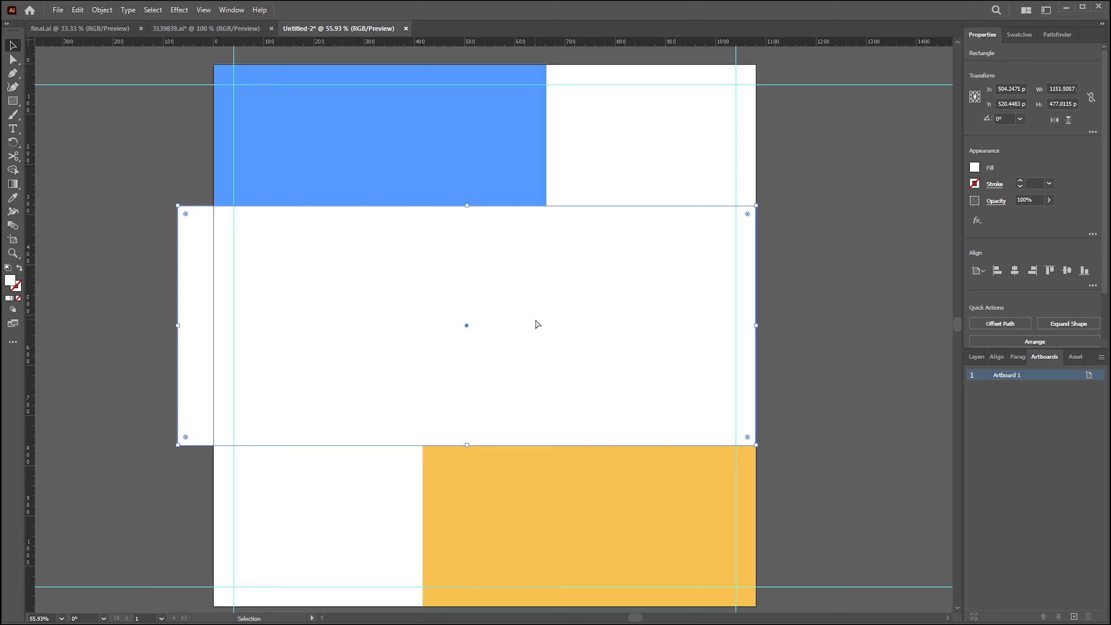
drag(536, 325, 537, 314)
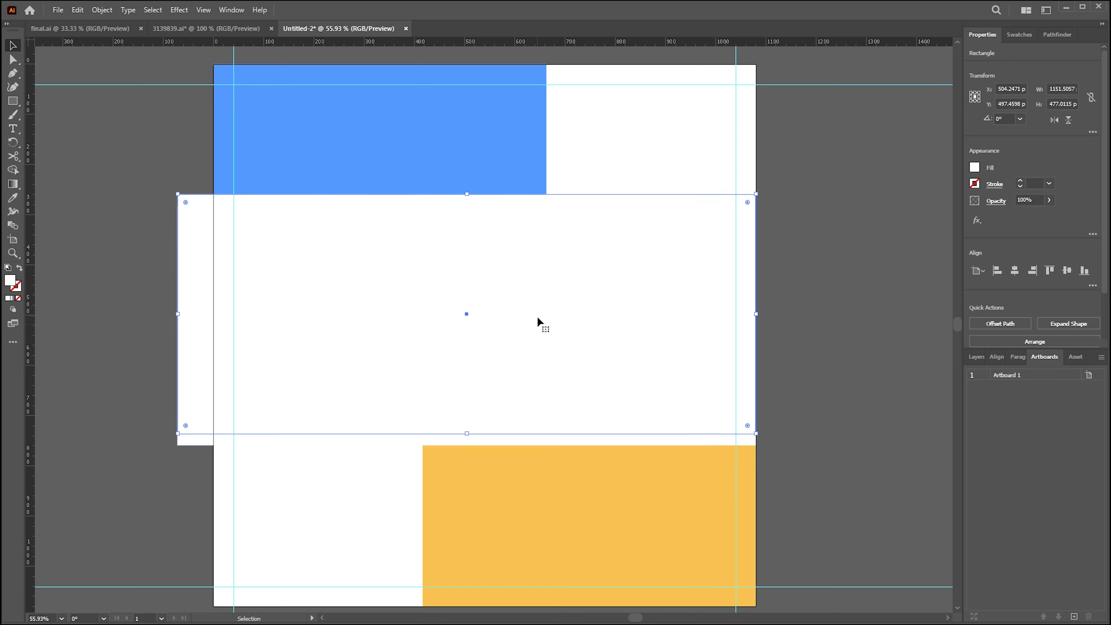
Make that rectangle a yellow strip, with a white copy in front offset slightly lower.
key(i)
click(577, 512)
key(ctrl+z)
key(Down)
key(Down)
key(Down)
key(Down)
key(v)
mouse_move(486, 206)
mouse_down()
mouse_move(513, 236)
mouse_move(494, 220)
mouse_up()
Fill the lower copy with sampled blue and select the white, yellow and blue bands together.
key(i)
click(450, 120)
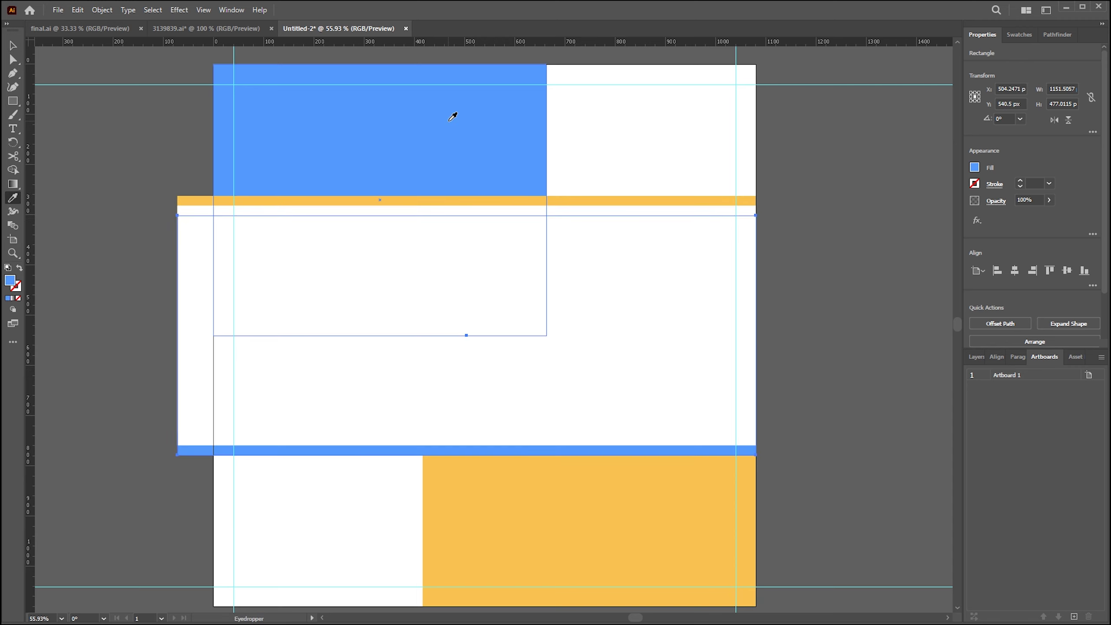
key(v)
click(617, 196)
shift+click(622, 450)
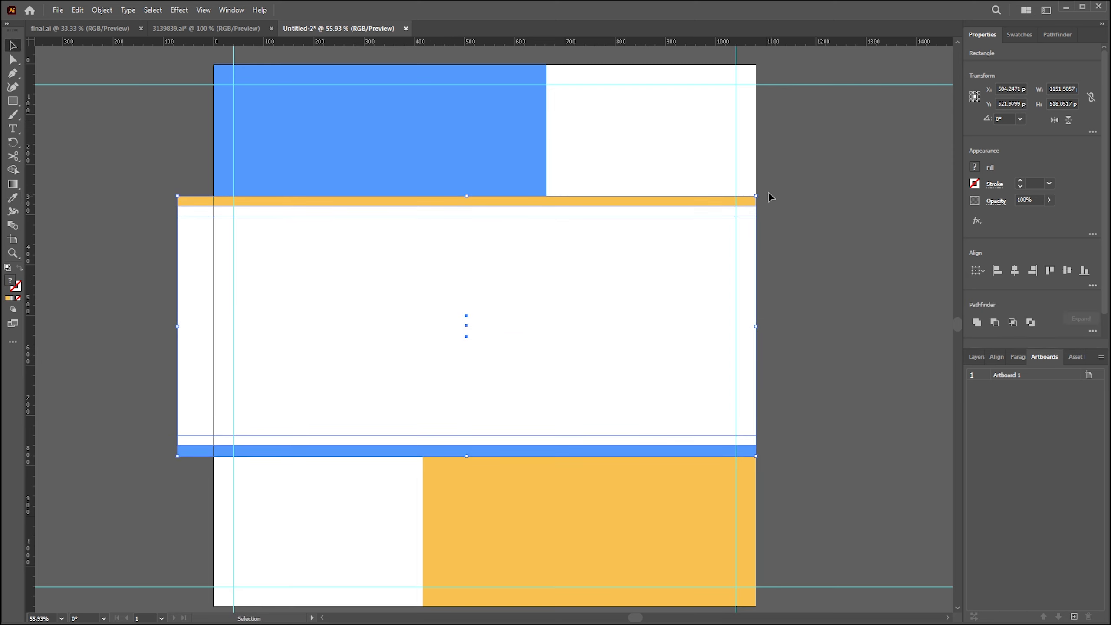
Rotate the three bands about 41° and stretch them outward at the top-right.
drag(762, 193, 620, 66)
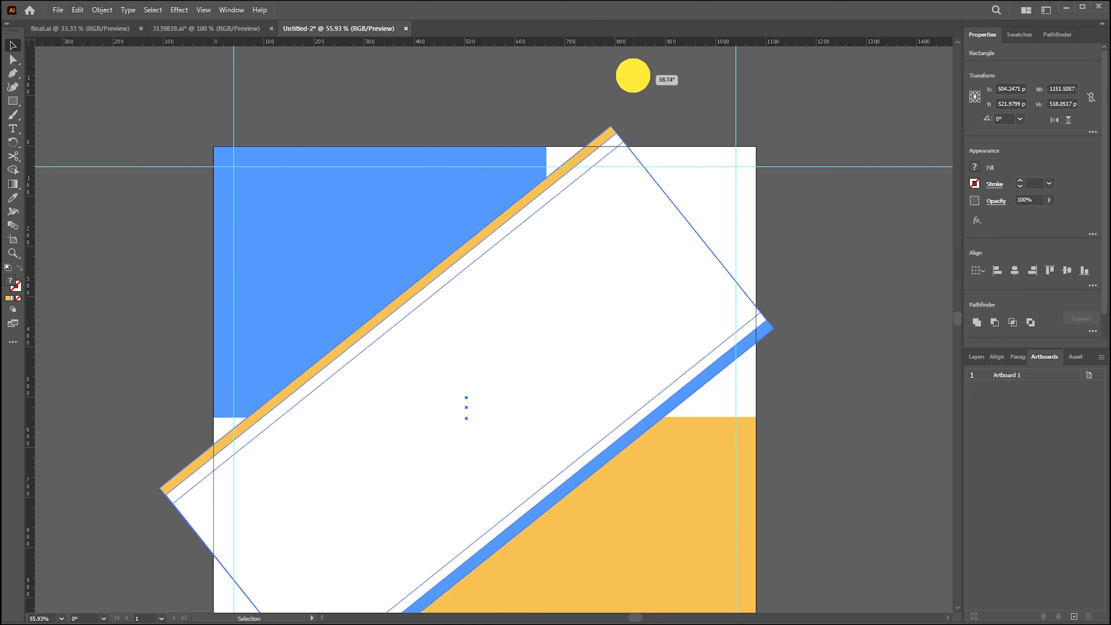
drag(640, 254, 650, 249)
key(ctrl+minus)
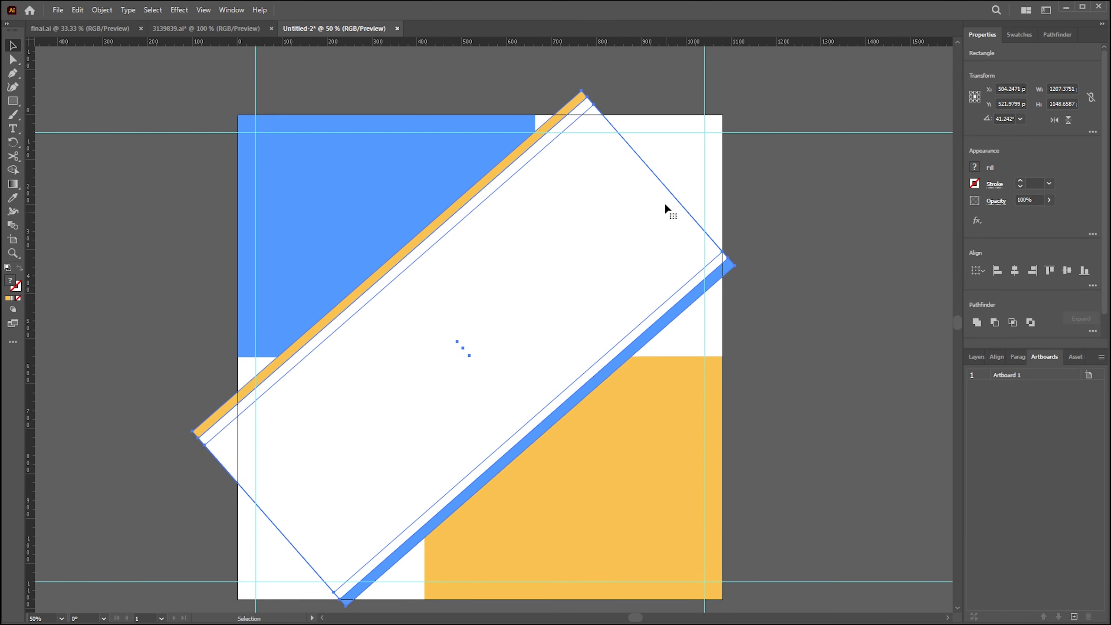
drag(656, 173, 760, 82)
drag(539, 260, 638, 142)
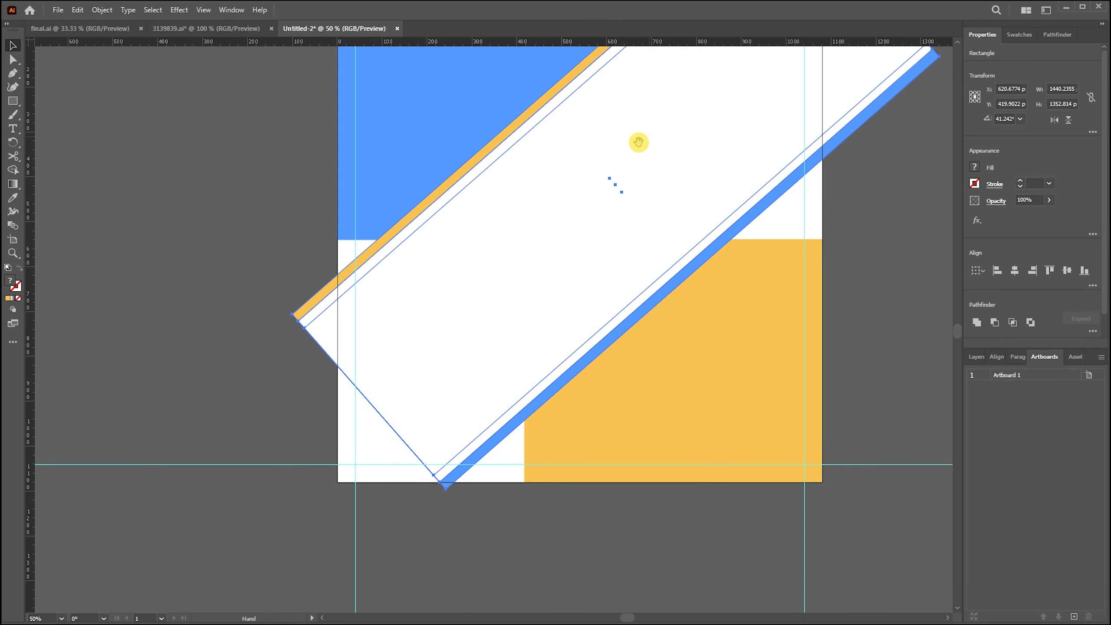
Use Free Transform to enlarge the band past the artboard edges and tilt it to about 43°.
key(e)
drag(369, 401, 248, 489)
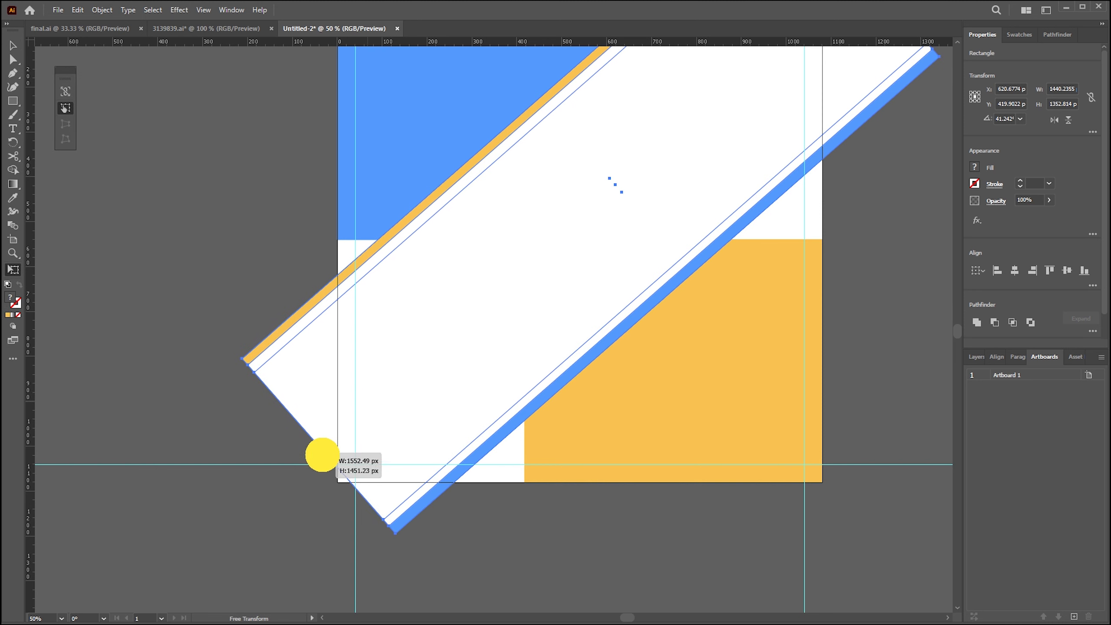
drag(489, 466, 458, 453)
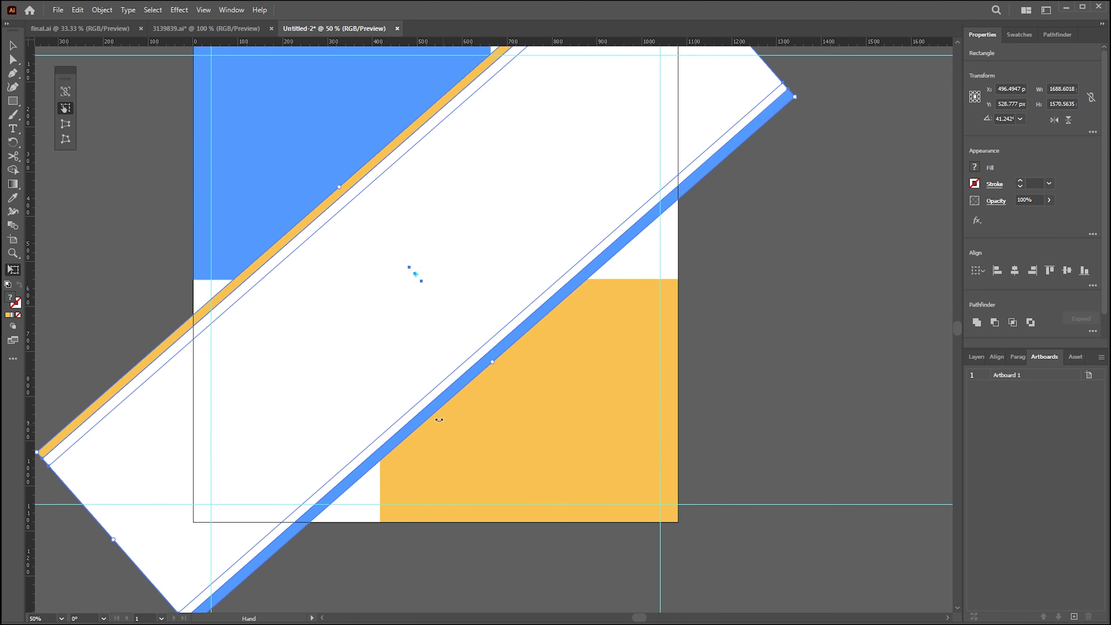
drag(798, 159, 793, 141)
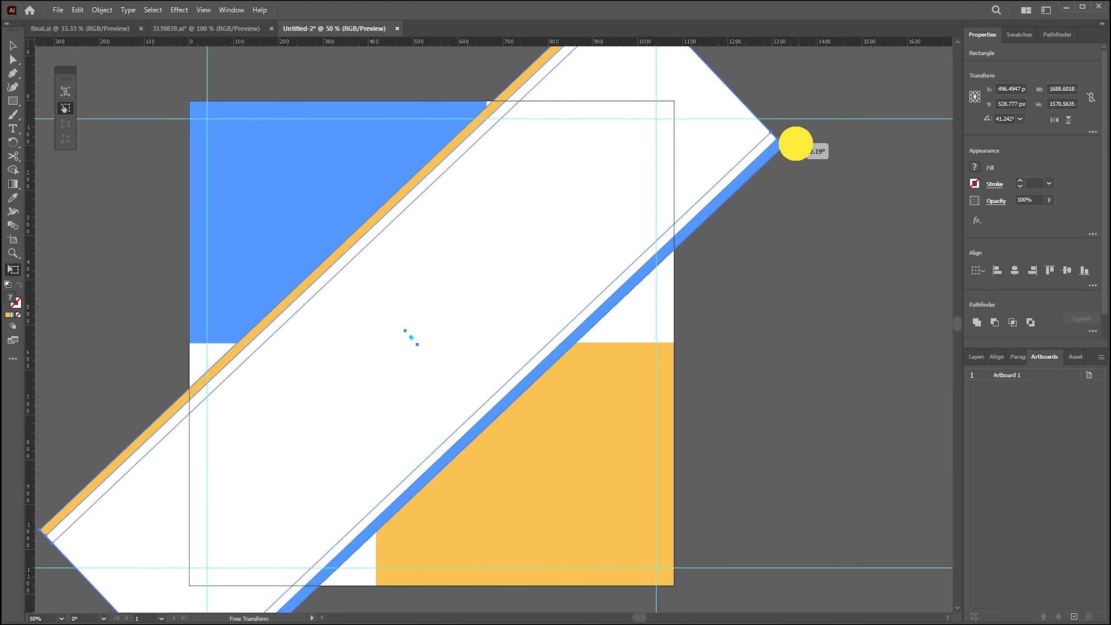
drag(692, 265, 726, 320)
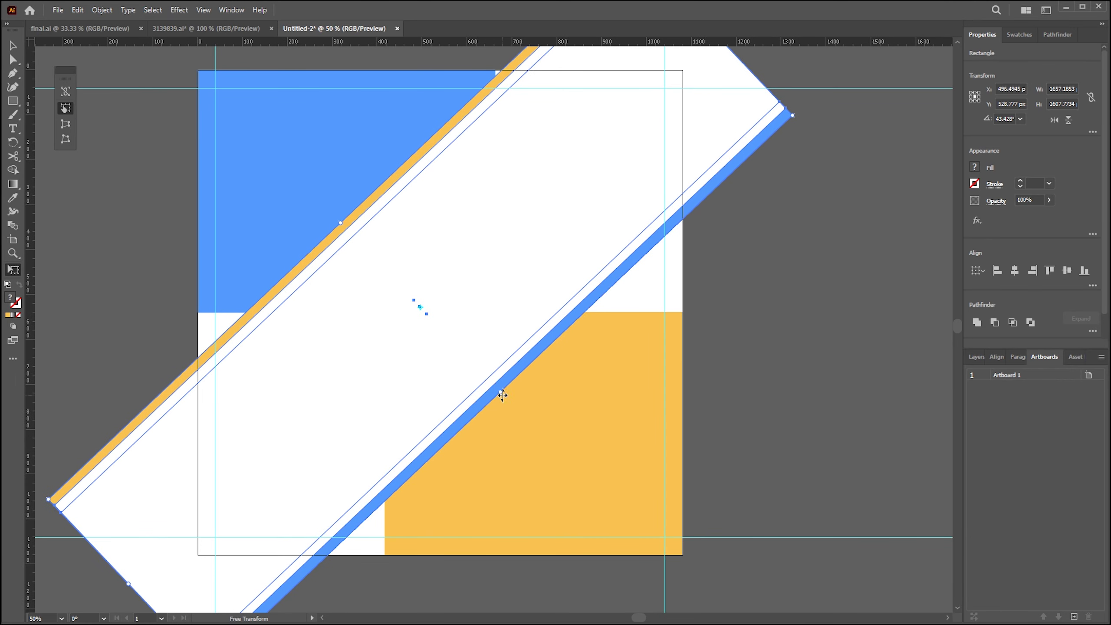
drag(503, 396, 534, 421)
mouse_move(449, 365)
mouse_down()
mouse_move(469, 319)
mouse_move(473, 408)
mouse_move(477, 377)
mouse_up()
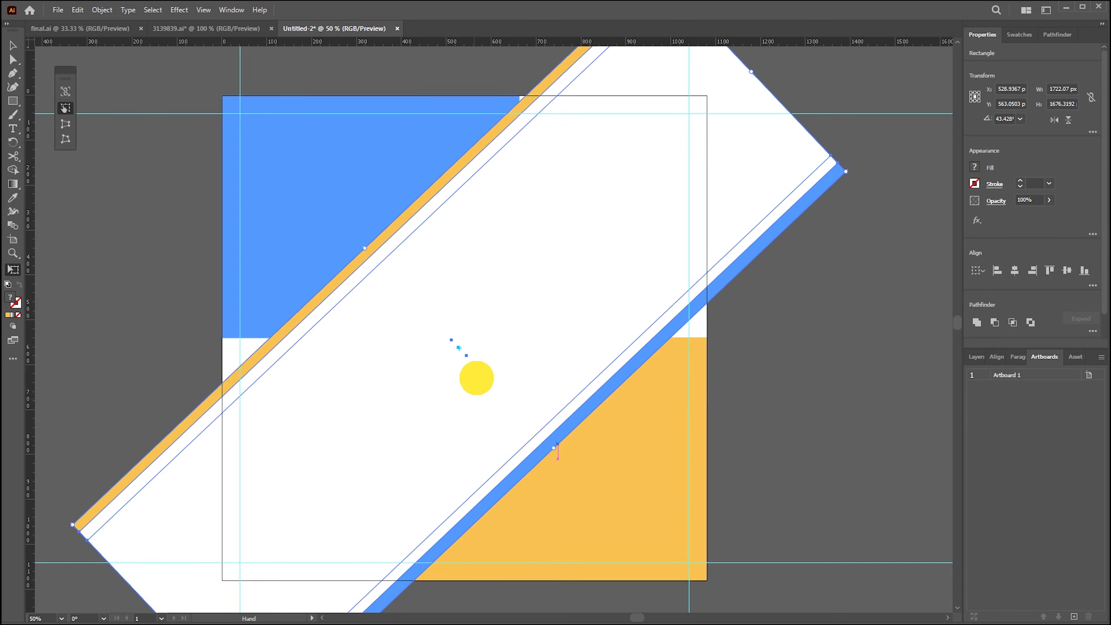
Extend the blue top-left rectangle downward behind the diagonal stripe.
key(v)
click(288, 212)
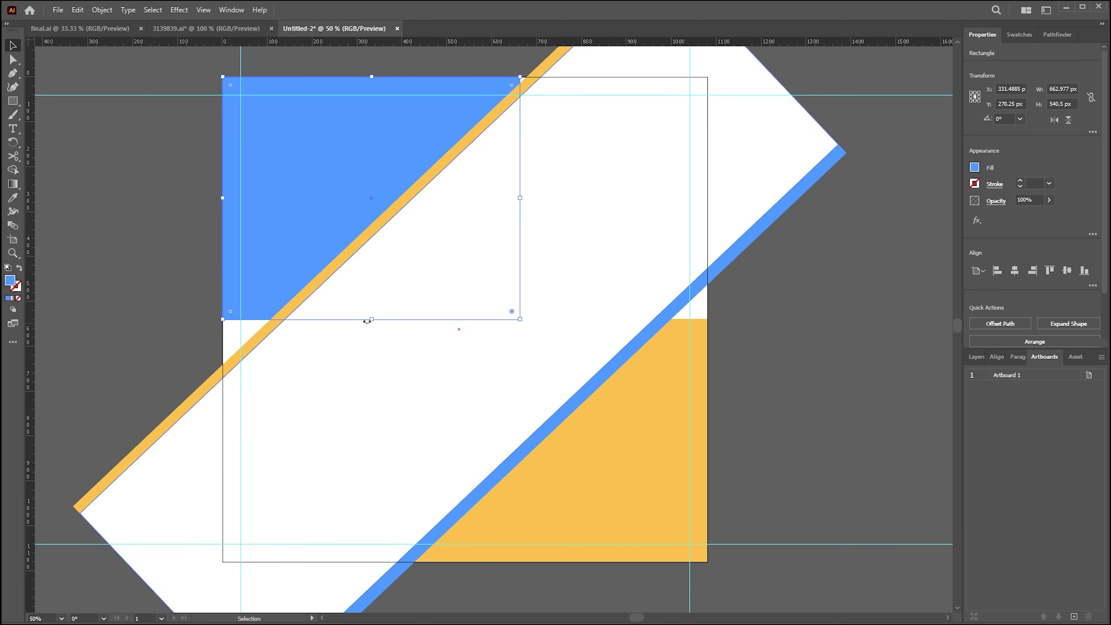
drag(372, 319, 372, 366)
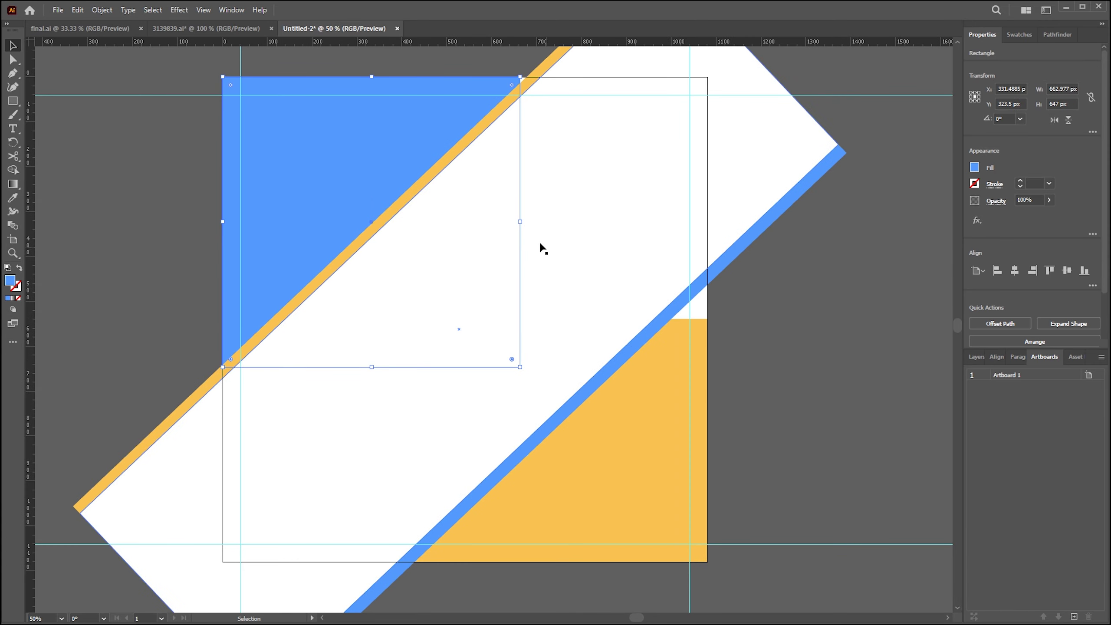
click(740, 370)
Extend the yellow corner shape up behind the stripe, then draw a square covering the whole artboard.
click(682, 350)
drag(558, 319, 561, 302)
click(783, 389)
mouse_move(783, 389)
mouse_down()
mouse_move(767, 385)
mouse_move(791, 370)
mouse_move(781, 354)
mouse_up()
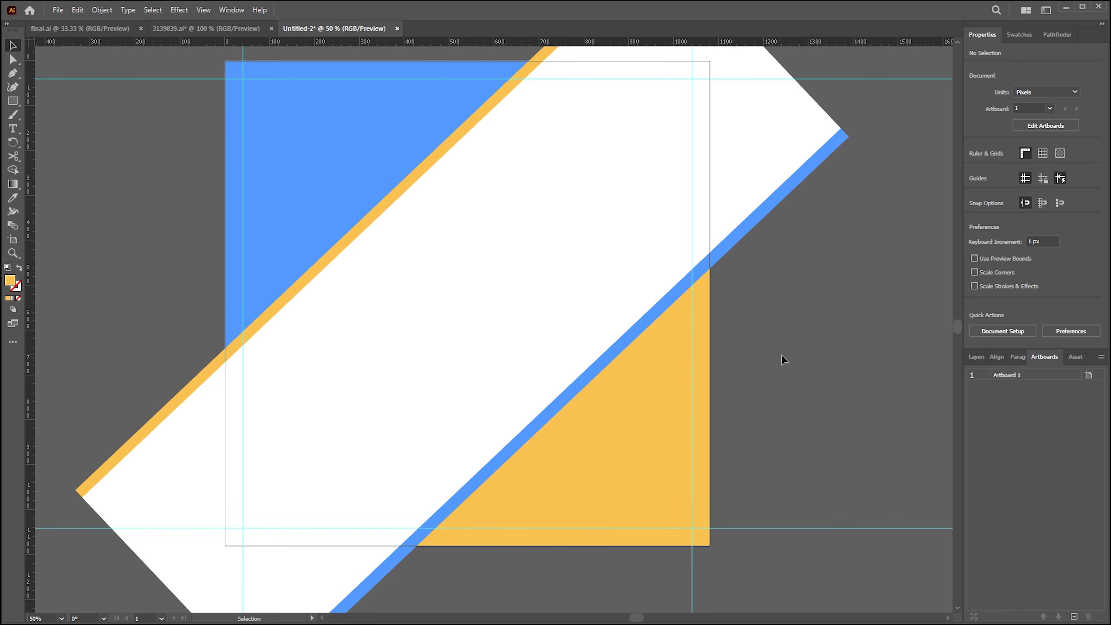
key(m)
drag(225, 61, 709, 545)
Select all the artwork with the covering square and apply Make Clipping Mask.
key(v)
key(ctrl+a)
right_click(476, 253)
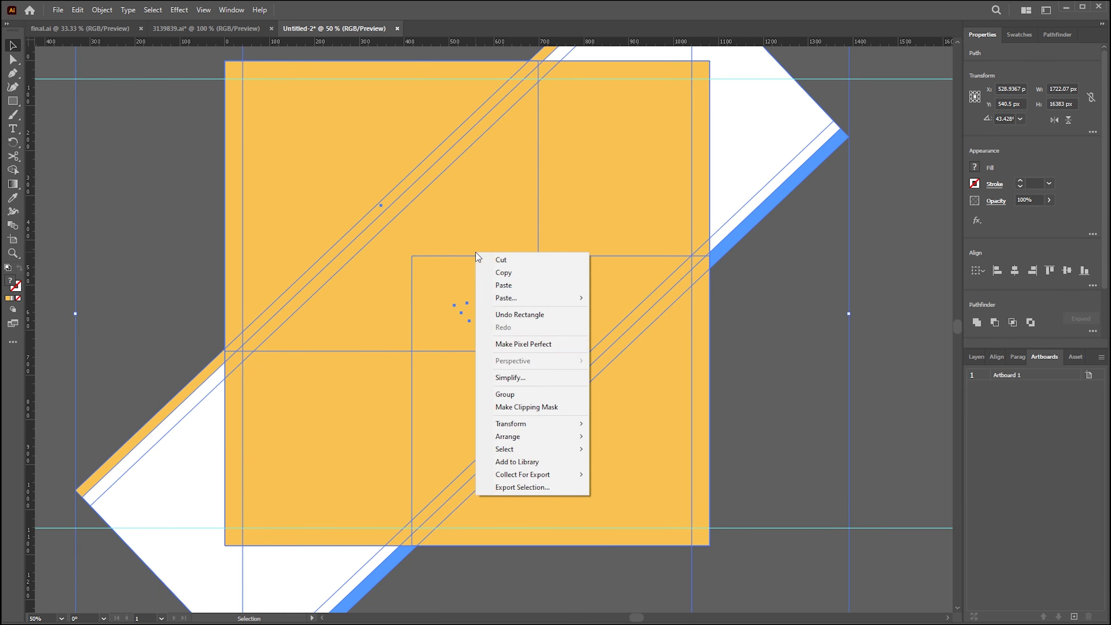
click(510, 407)
click(744, 323)
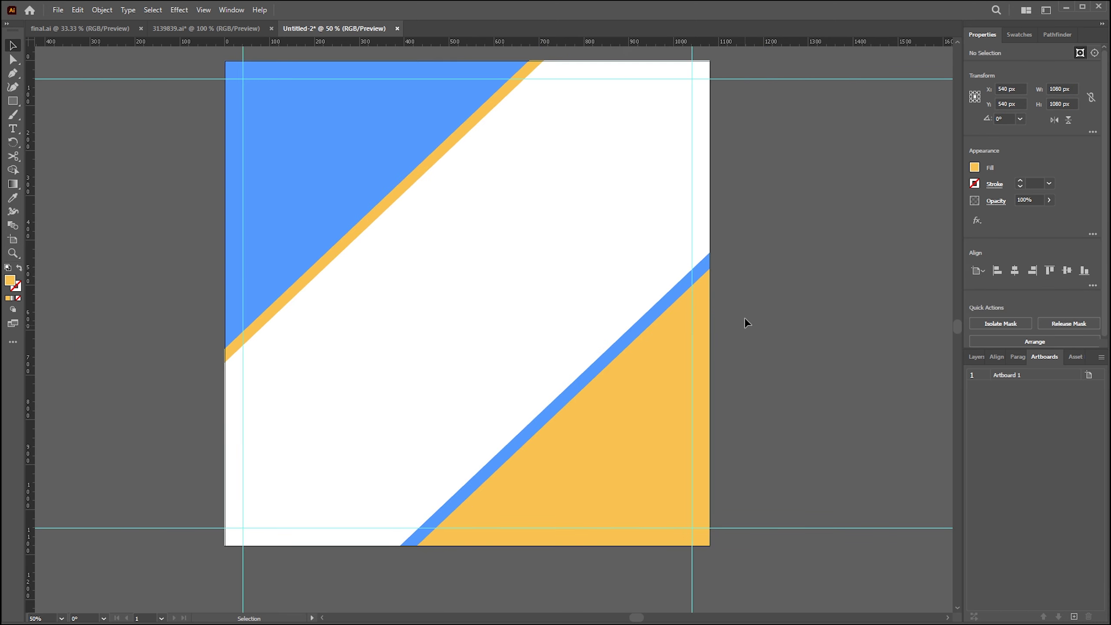
drag(792, 242, 783, 258)
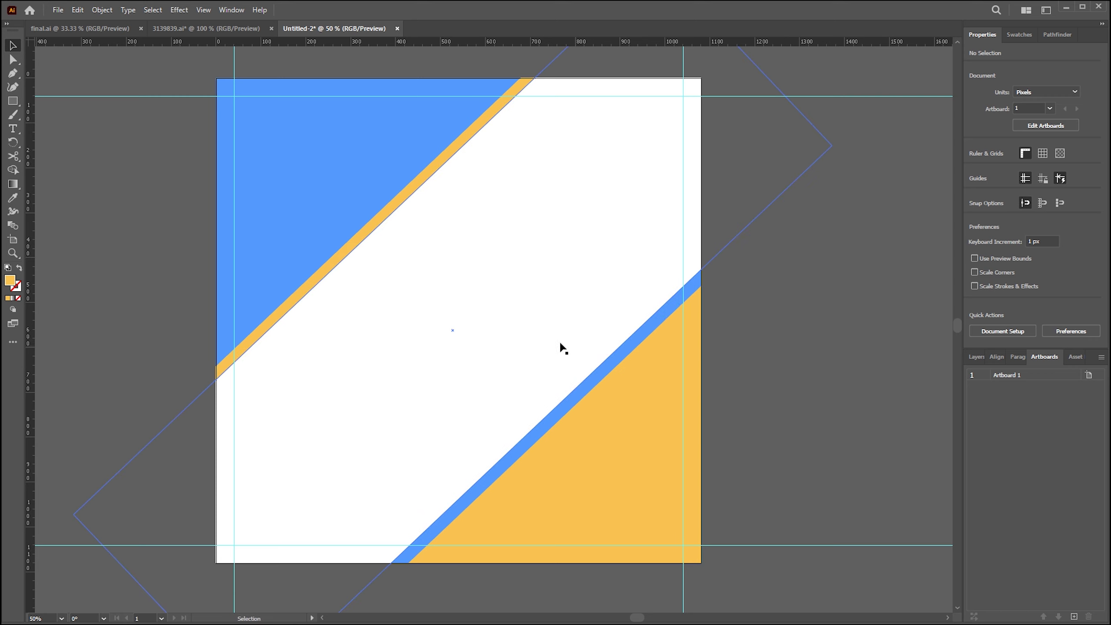
drag(12, 101, 48, 114)
Draw a roughly 688 px circle over the poster centre, nudge it, and eyedrop the band's white.
mouse_move(149, 258)
mouse_down()
mouse_move(185, 292)
mouse_move(138, 241)
mouse_move(139, 272)
mouse_up()
mouse_move(294, 213)
mouse_down()
mouse_move(480, 482)
mouse_move(516, 503)
mouse_up()
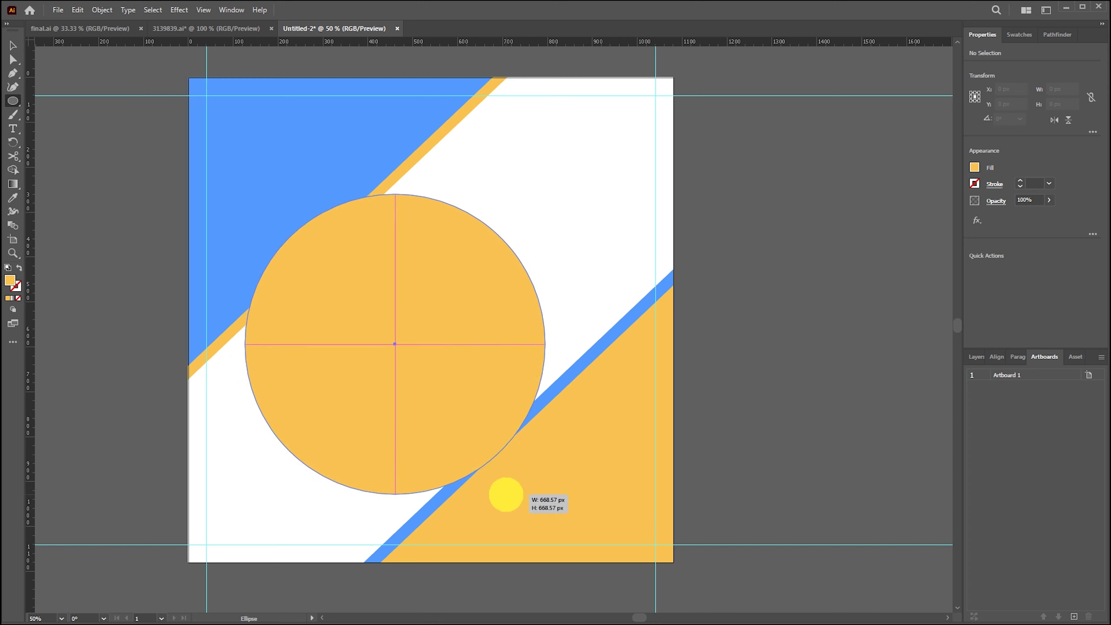
drag(517, 503, 518, 504)
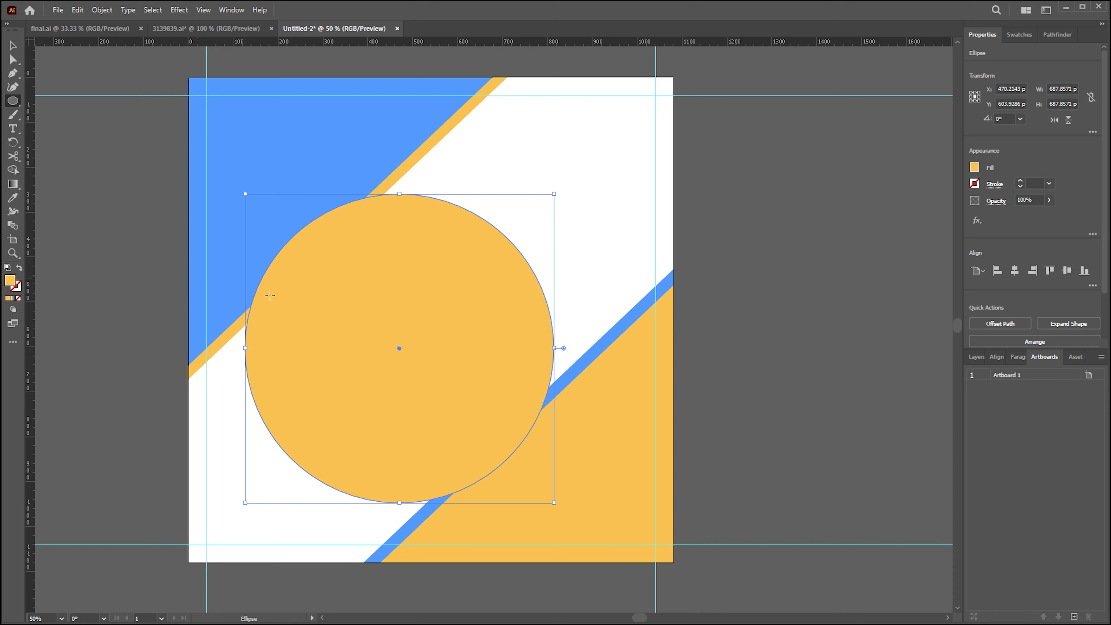
key(v)
drag(306, 313, 298, 327)
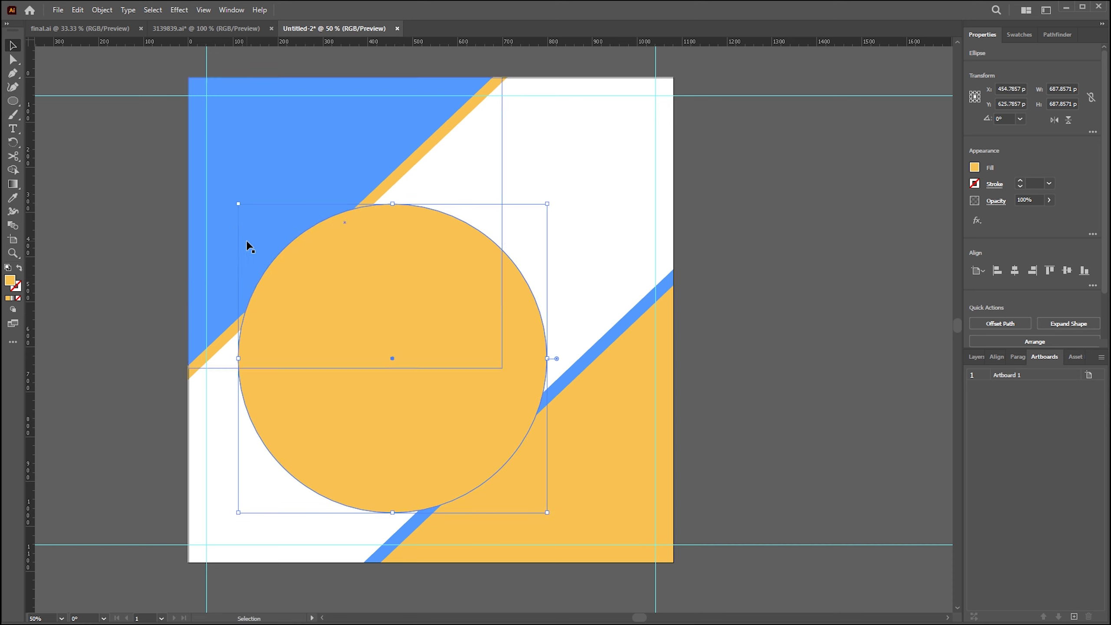
key(i)
click(560, 166)
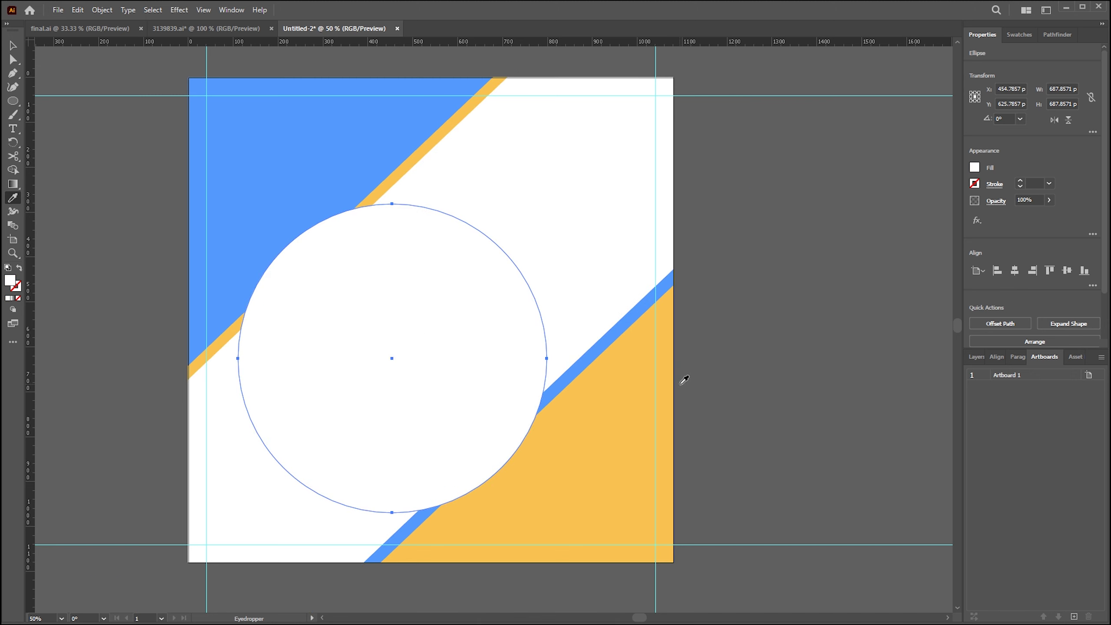
Change the circle's fill to red #ff6b6b.
key(v)
click(974, 166)
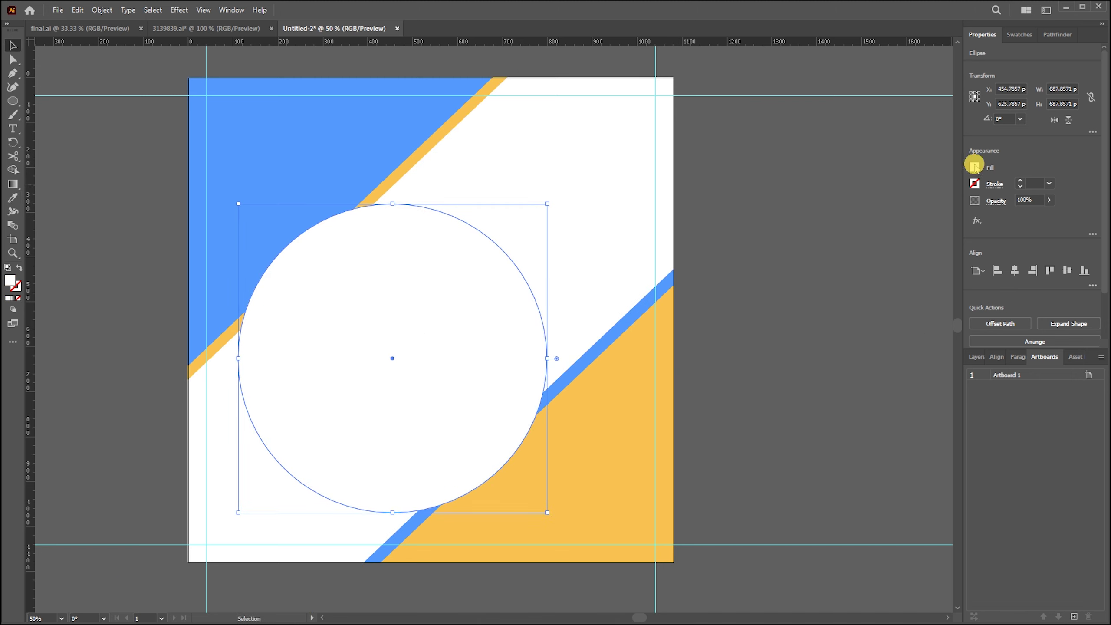
key(Escape)
click(975, 167)
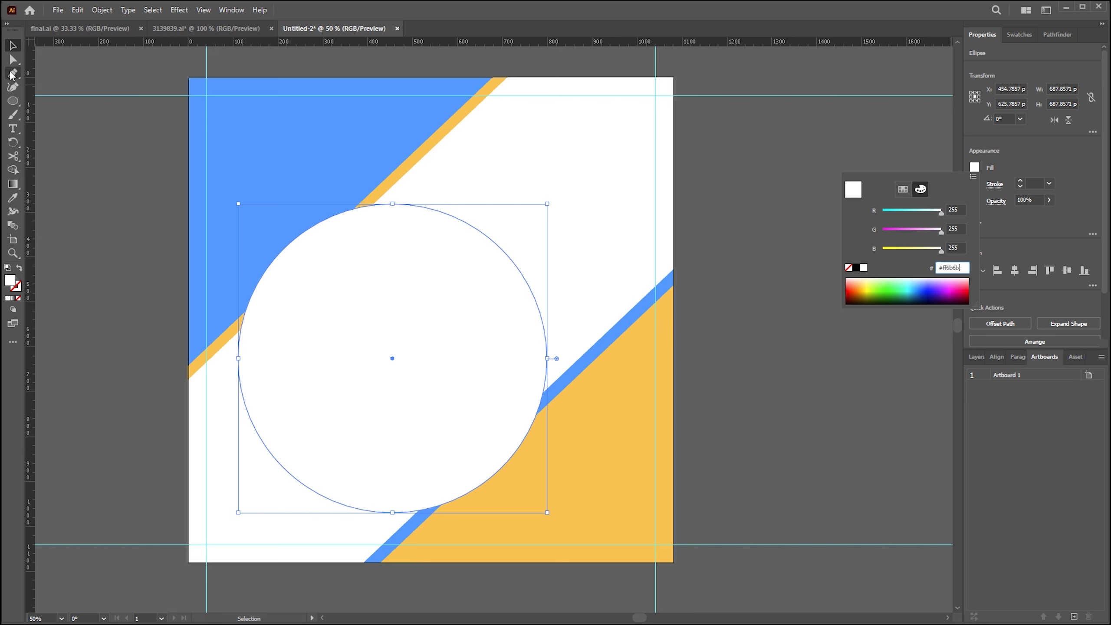
key(Return)
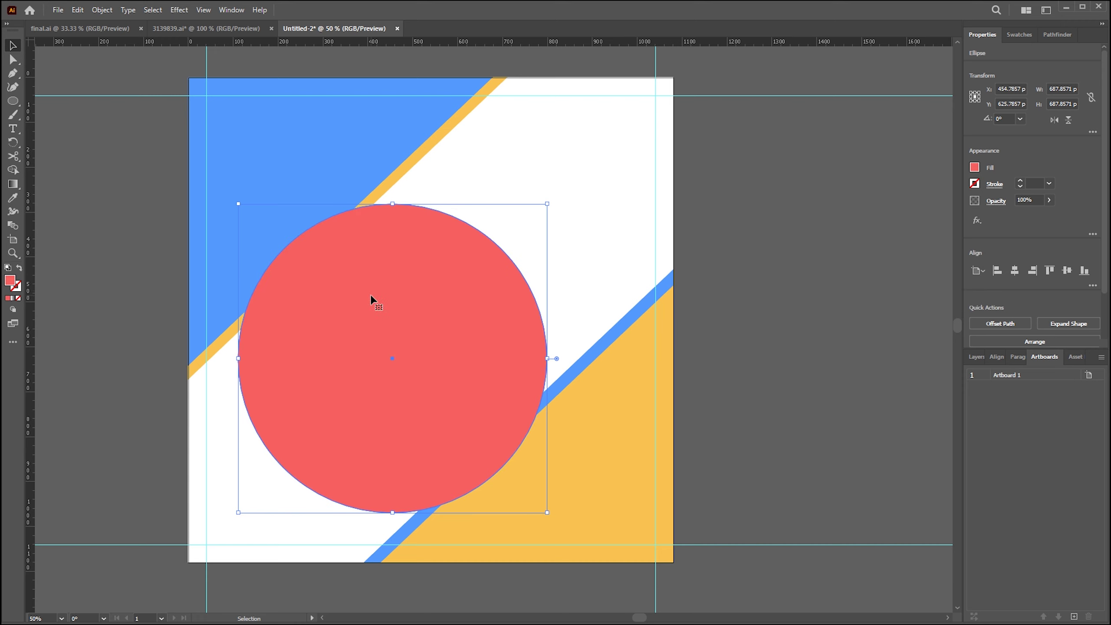
Give the circle a white outline of 15 pt.
click(975, 166)
click(873, 224)
key(Return)
click(1021, 182)
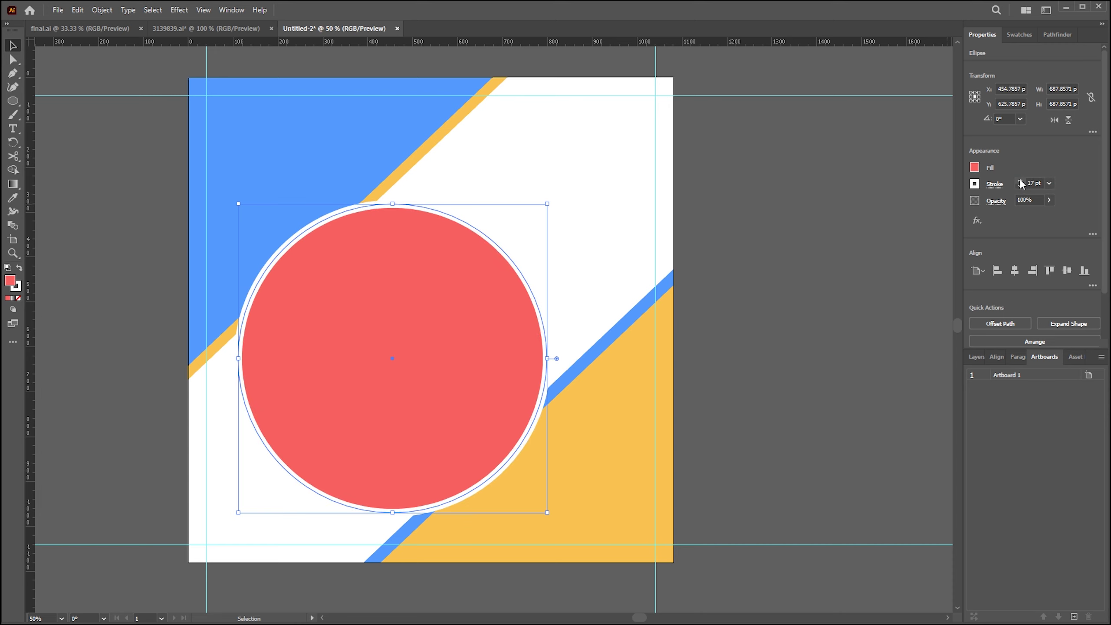
click(1021, 186)
click(1021, 186)
click(791, 345)
Scale the circle down to about 639 px.
click(434, 330)
drag(547, 513, 537, 507)
click(764, 427)
click(392, 391)
key(v)
click(975, 184)
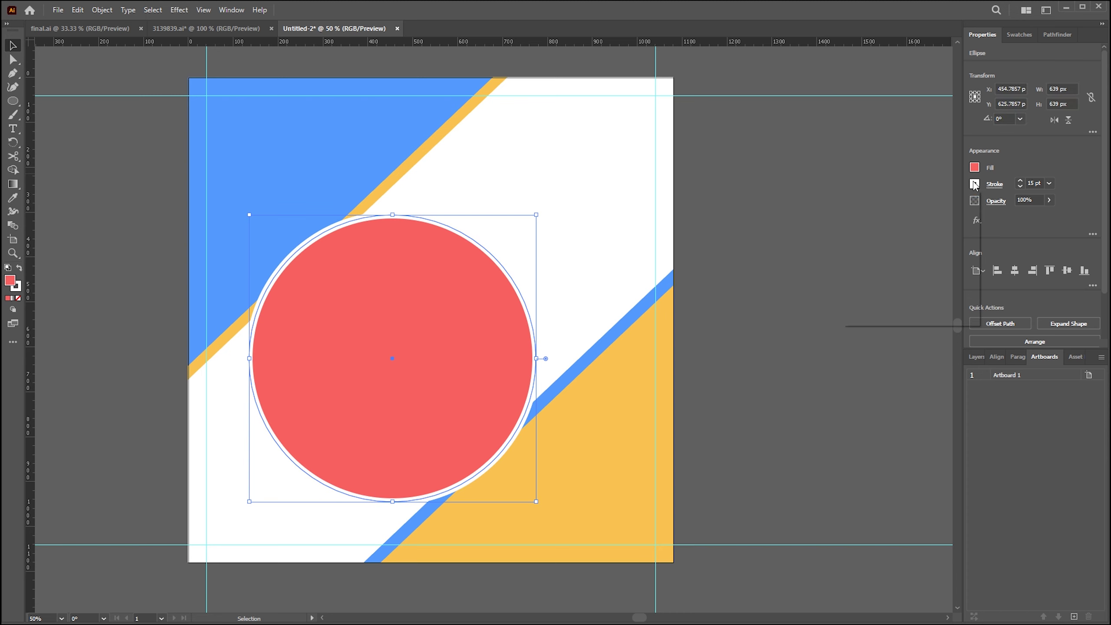
click(848, 223)
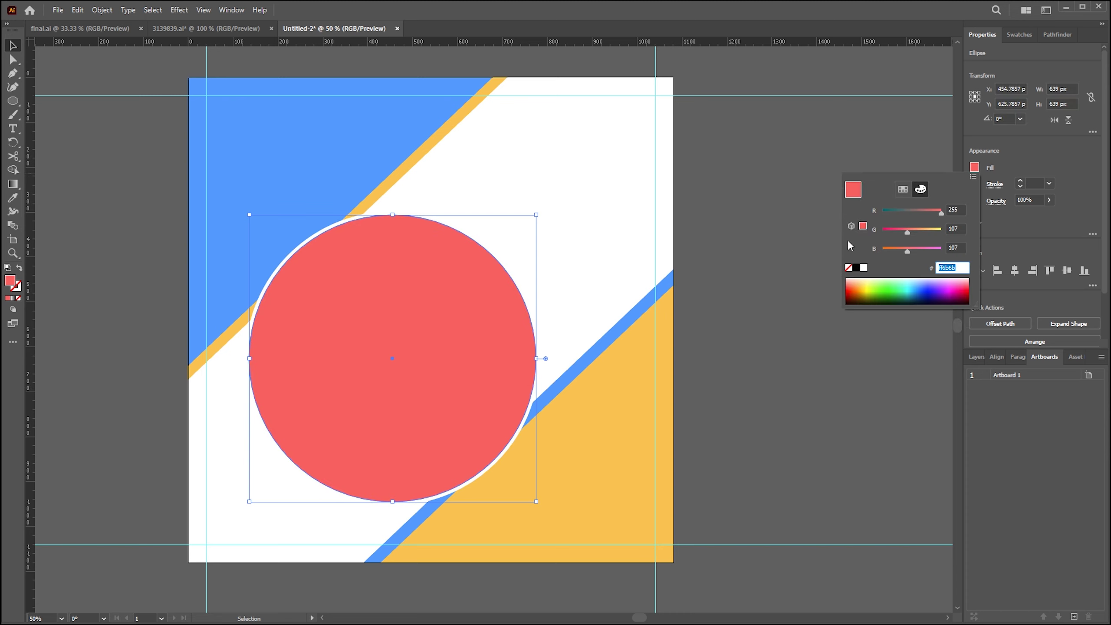
Fill a copy of the circle black, place it behind the red one, and enlarge it to about 706 px.
click(903, 190)
click(874, 209)
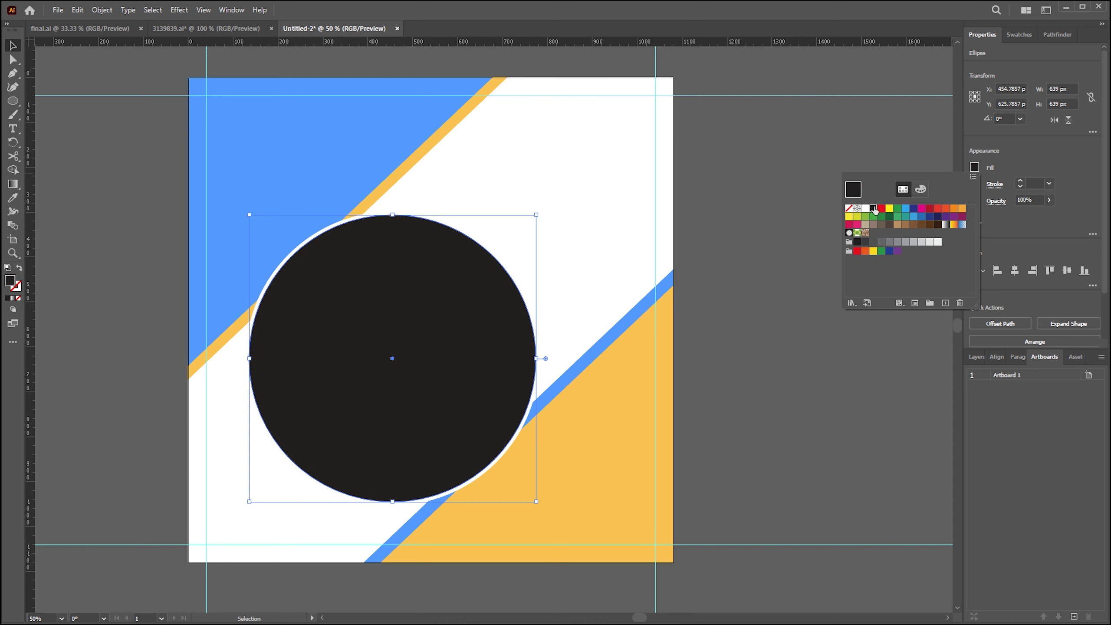
click(692, 373)
key(ctrl+z)
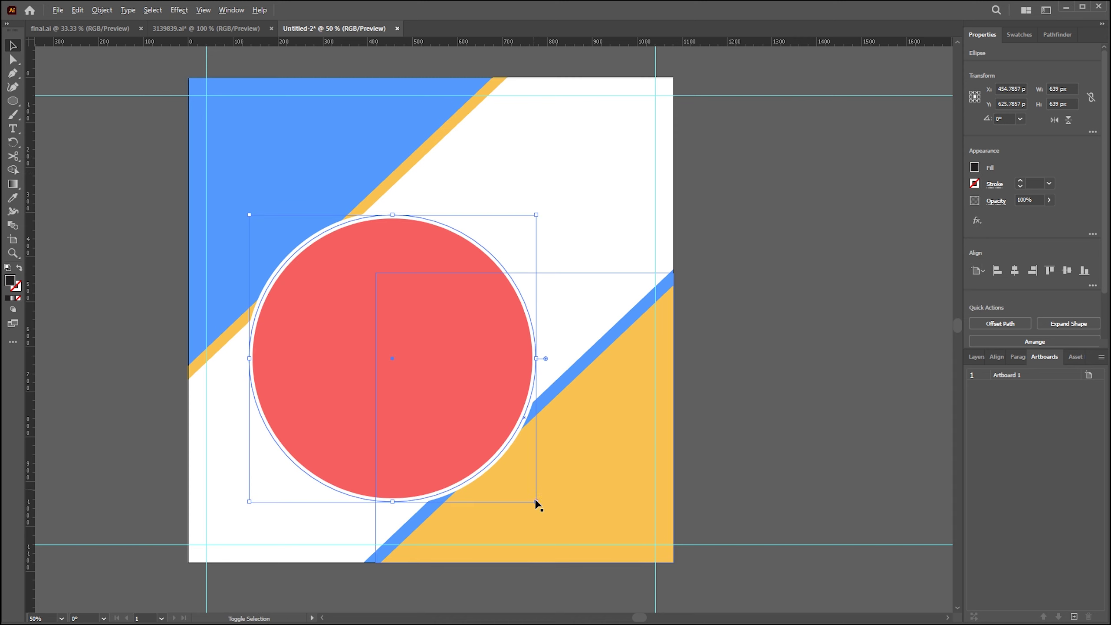
drag(537, 503, 563, 517)
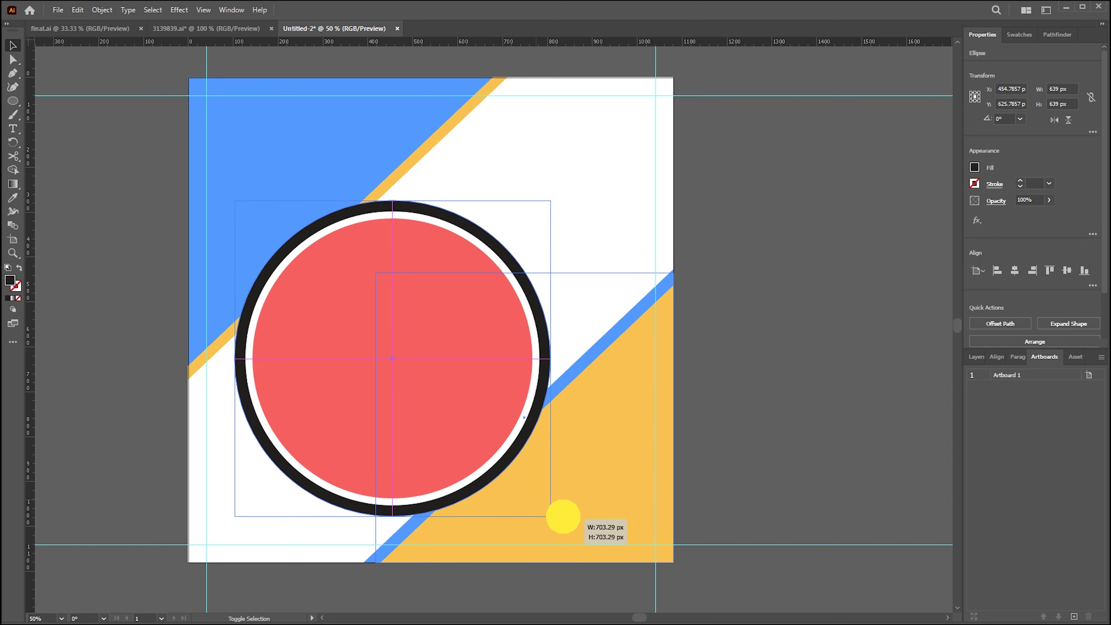
drag(564, 517, 565, 519)
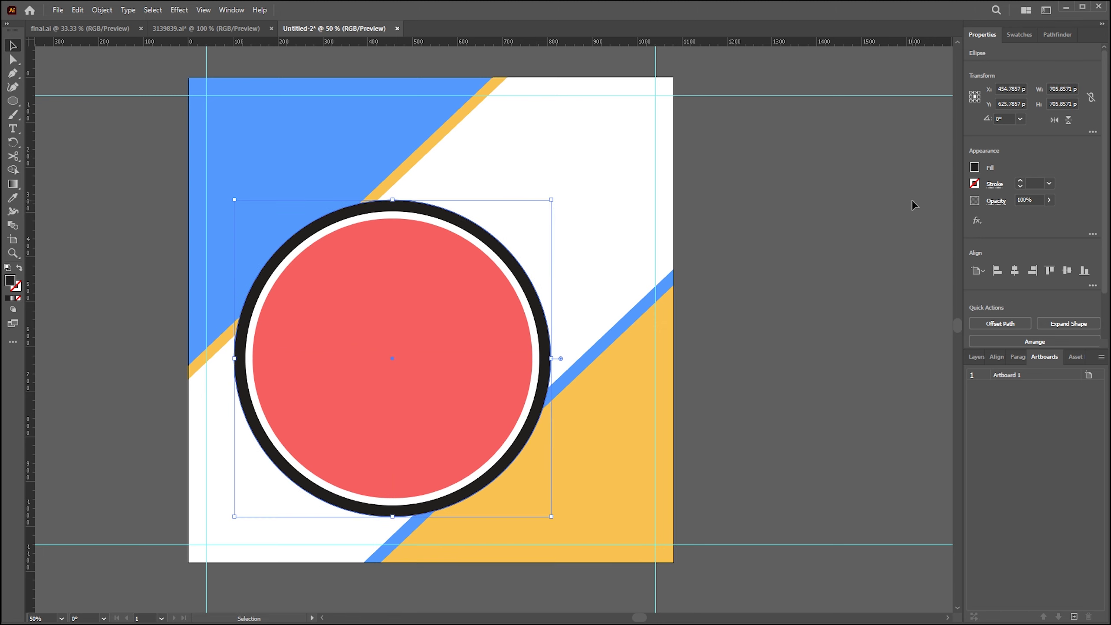
Lower the black circle's opacity to 14% to form a faint halo.
click(1049, 200)
click(1049, 200)
drag(1050, 215, 1012, 216)
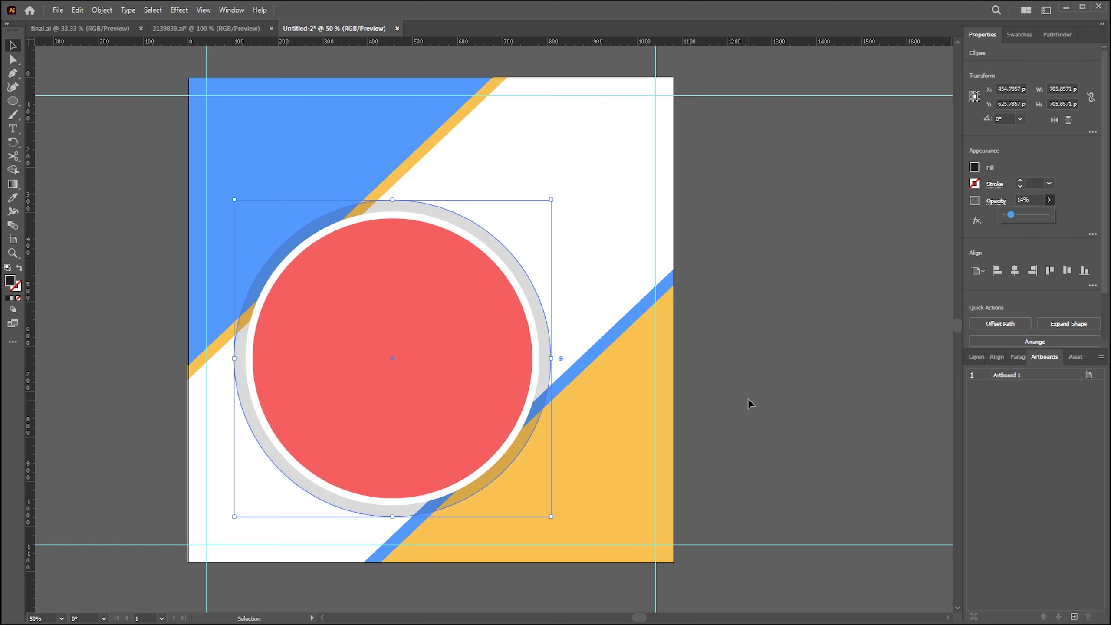
click(824, 390)
click(329, 352)
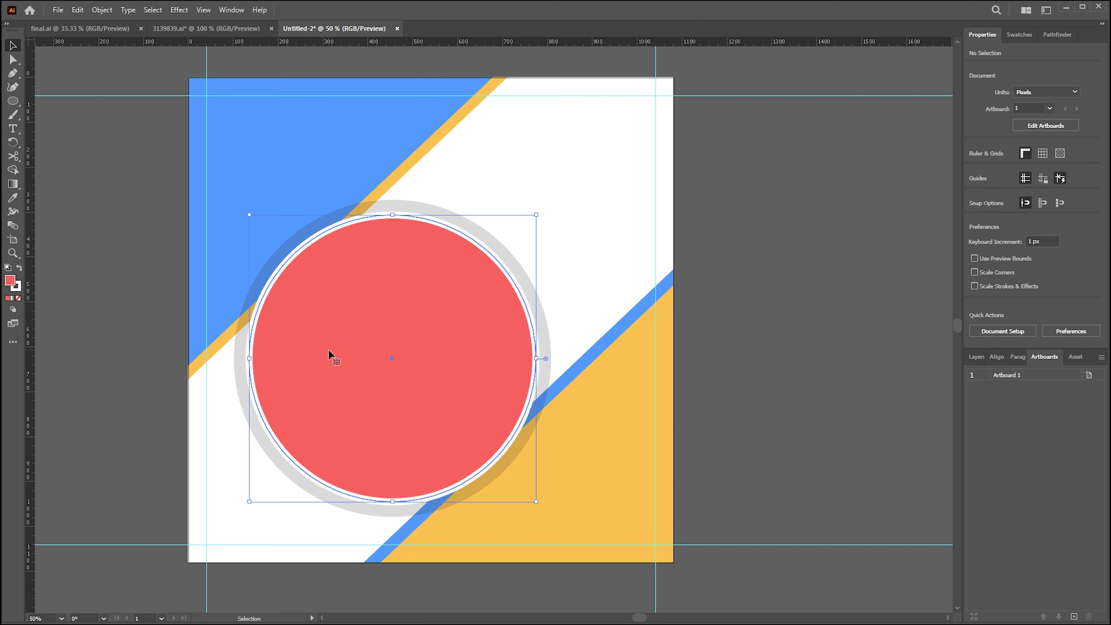
Apply a Drop Shadow to the red circle at 35% opacity (7 px offset, 5 px blur).
click(977, 220)
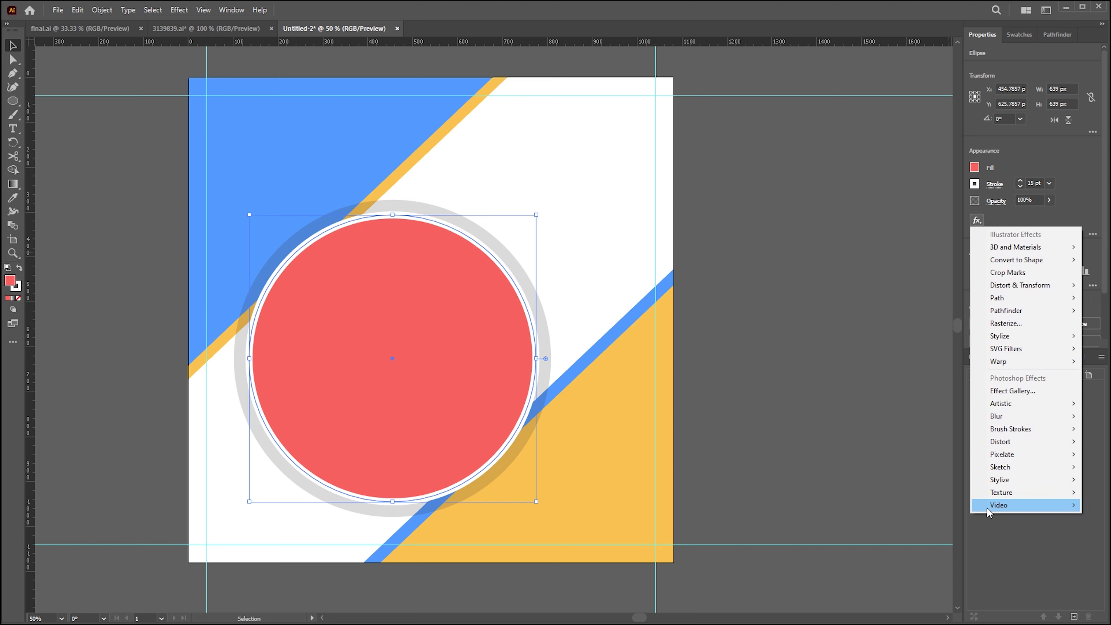
click(945, 350)
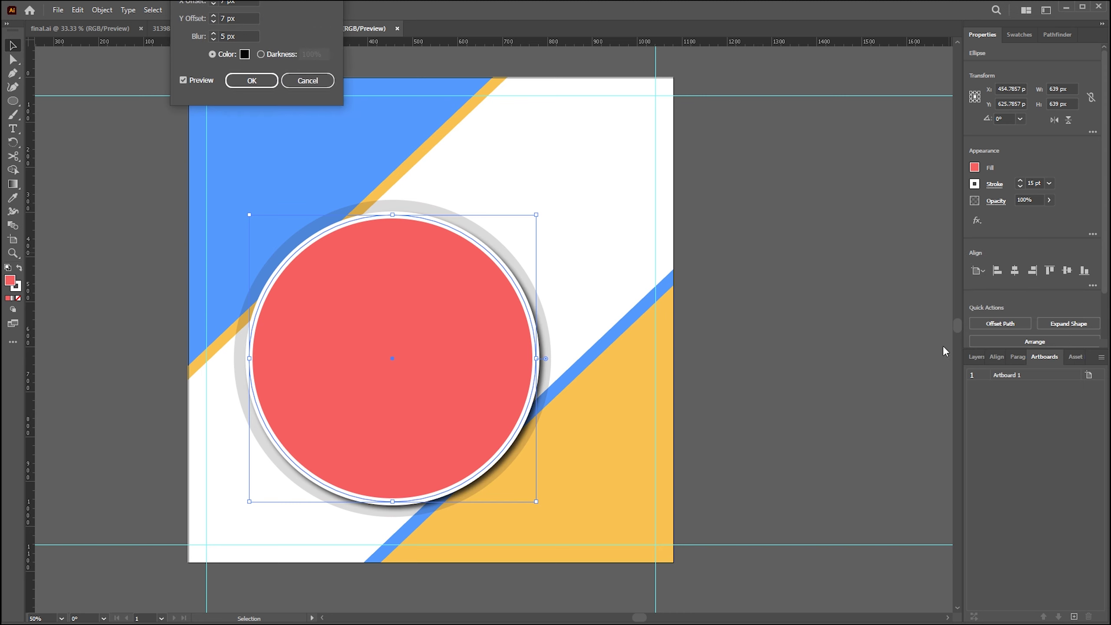
mouse_move(286, 27)
mouse_down()
mouse_move(210, 133)
mouse_move(180, 147)
mouse_up()
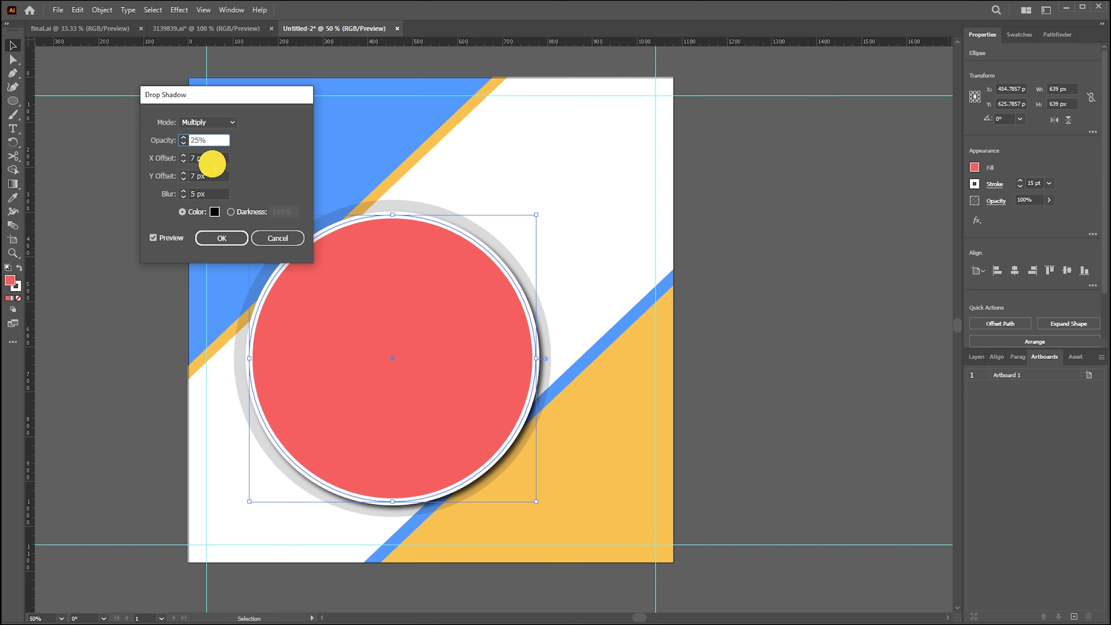
click(210, 176)
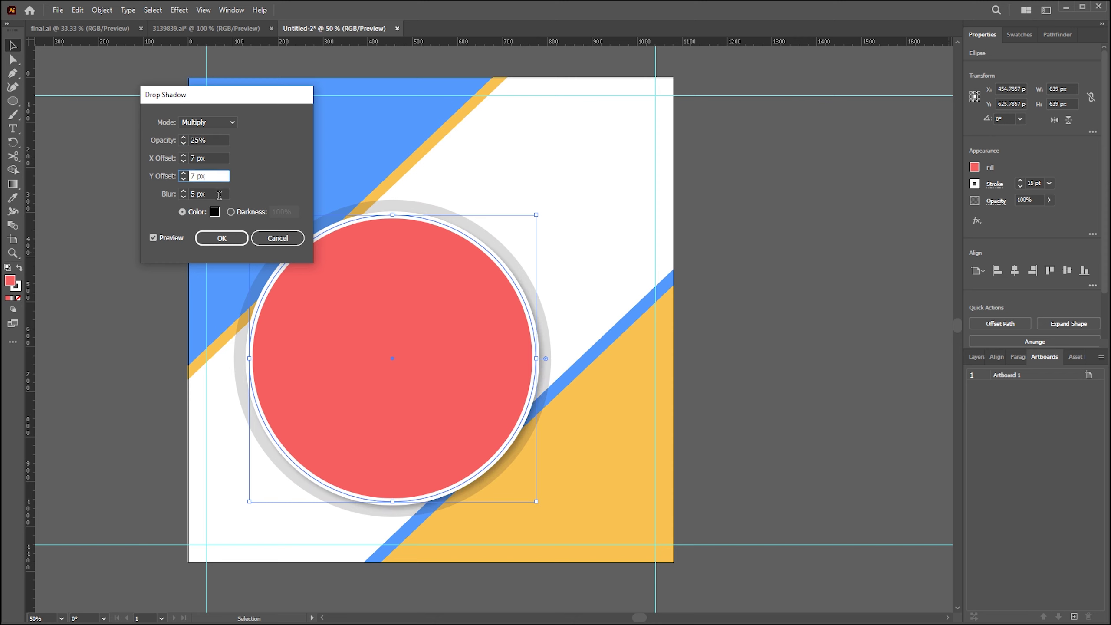
drag(198, 140, 191, 140)
text(3)
click(222, 238)
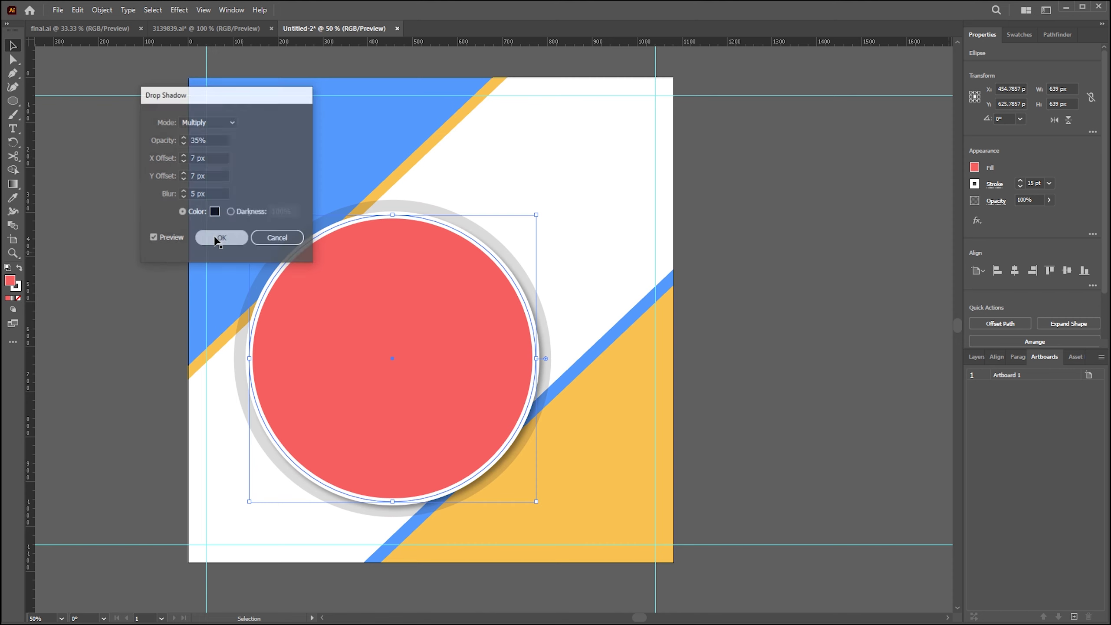
click(740, 396)
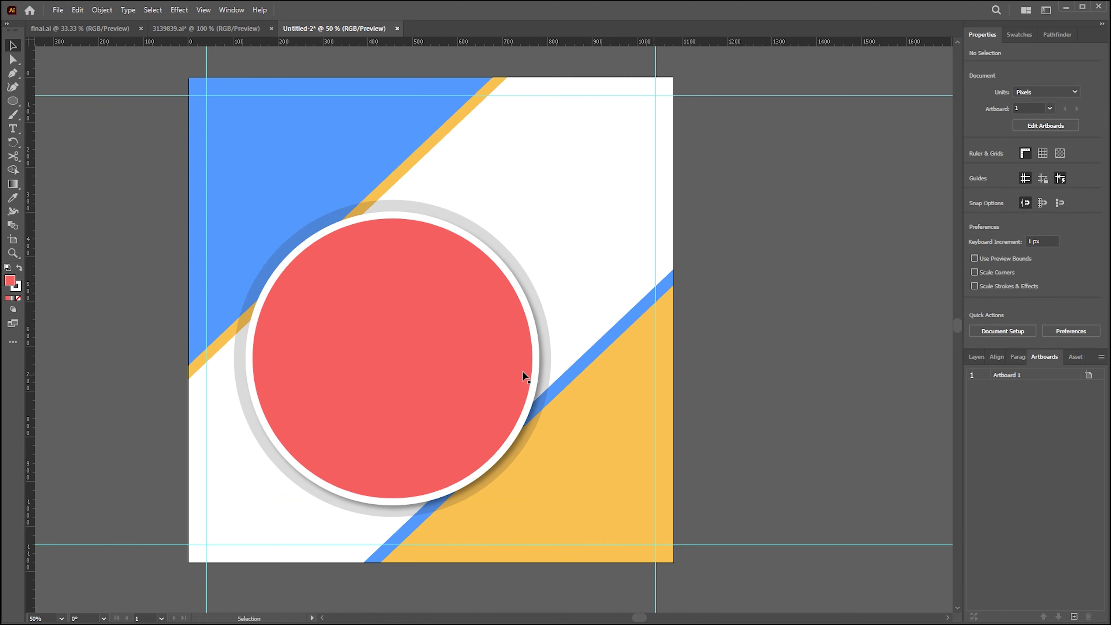
click(449, 366)
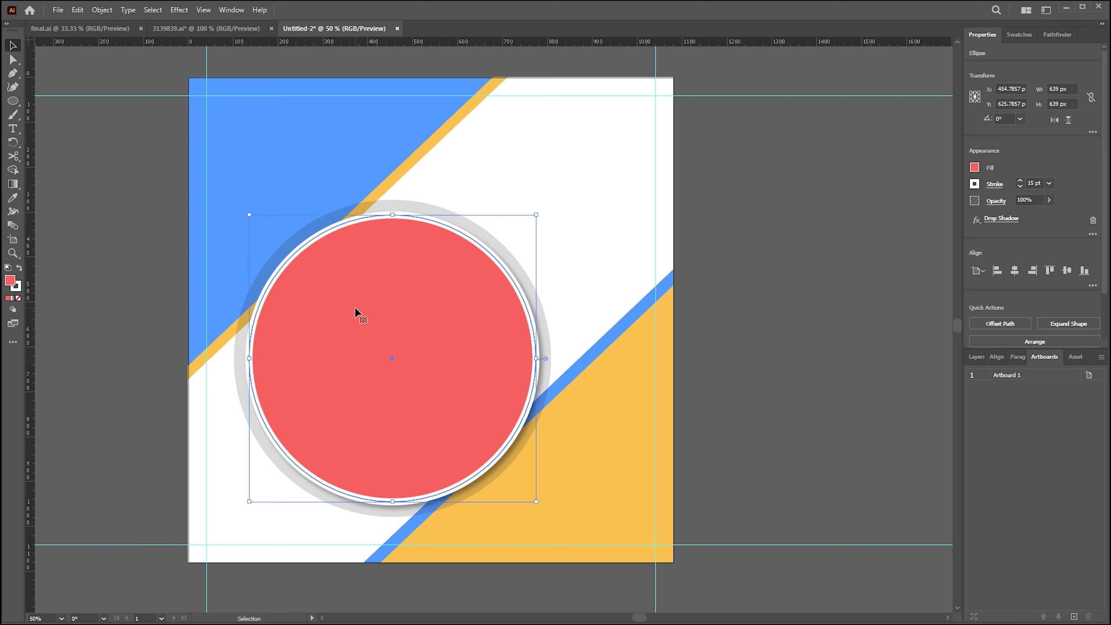
Remove the circle's drop shadow, duplicate the circle, and stack the copy over the student photo.
key(a)
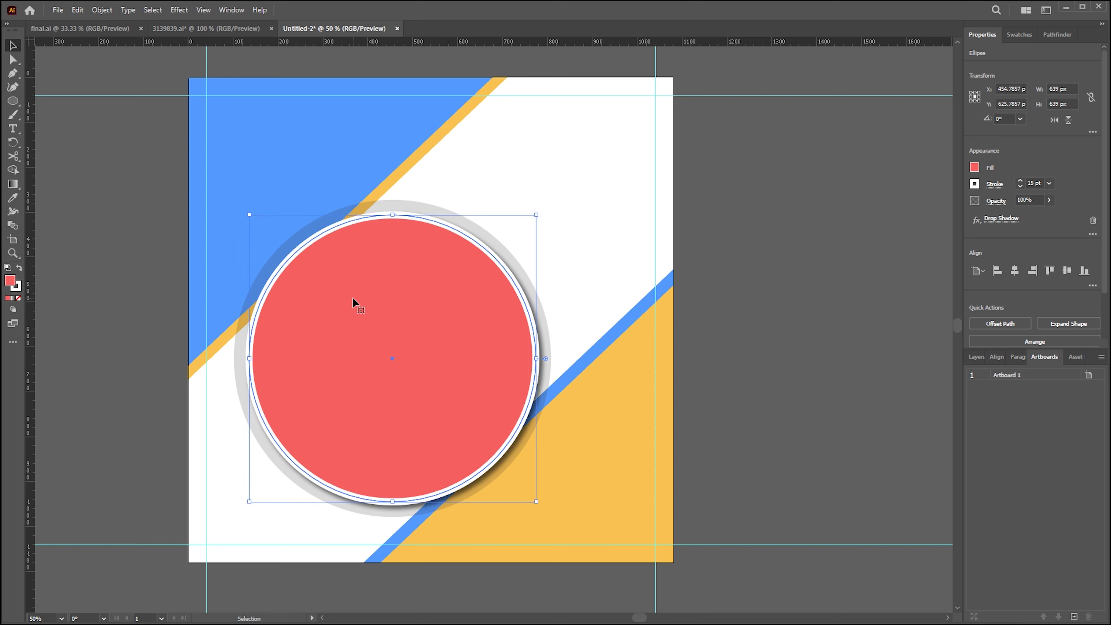
click(1093, 220)
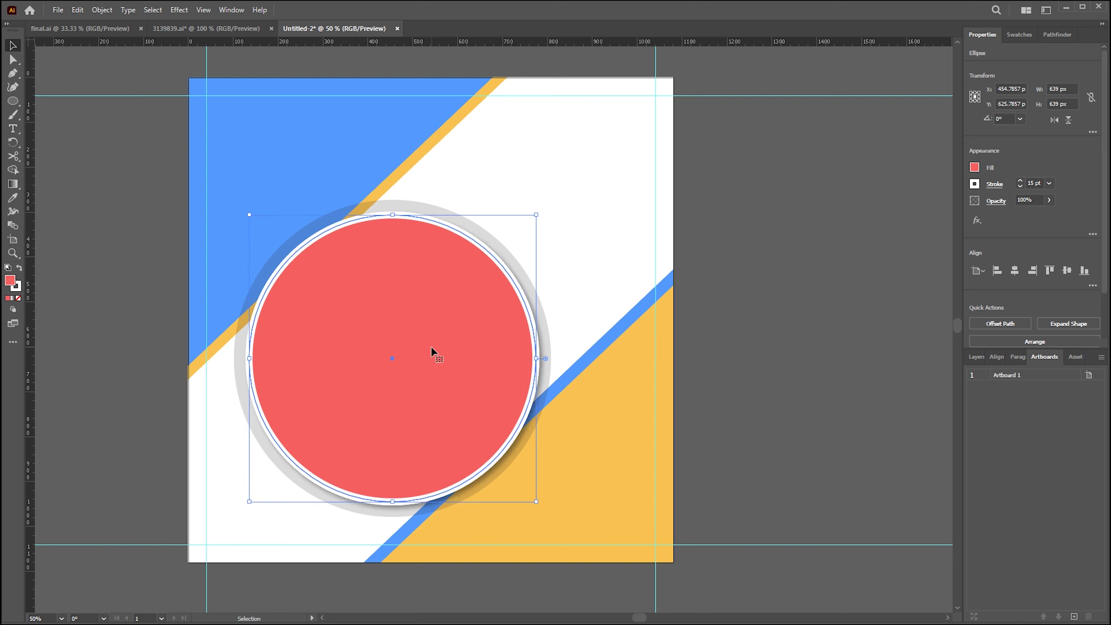
drag(491, 325, 514, 227)
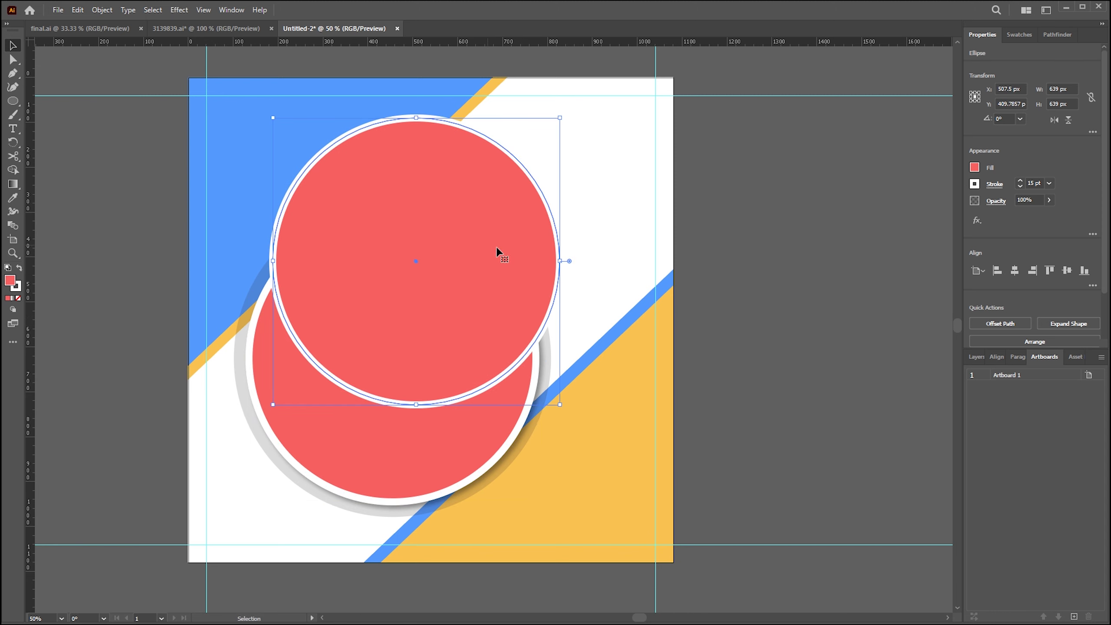
mouse_move(447, 99)
mouse_down()
mouse_move(434, 204)
mouse_move(414, 224)
mouse_up()
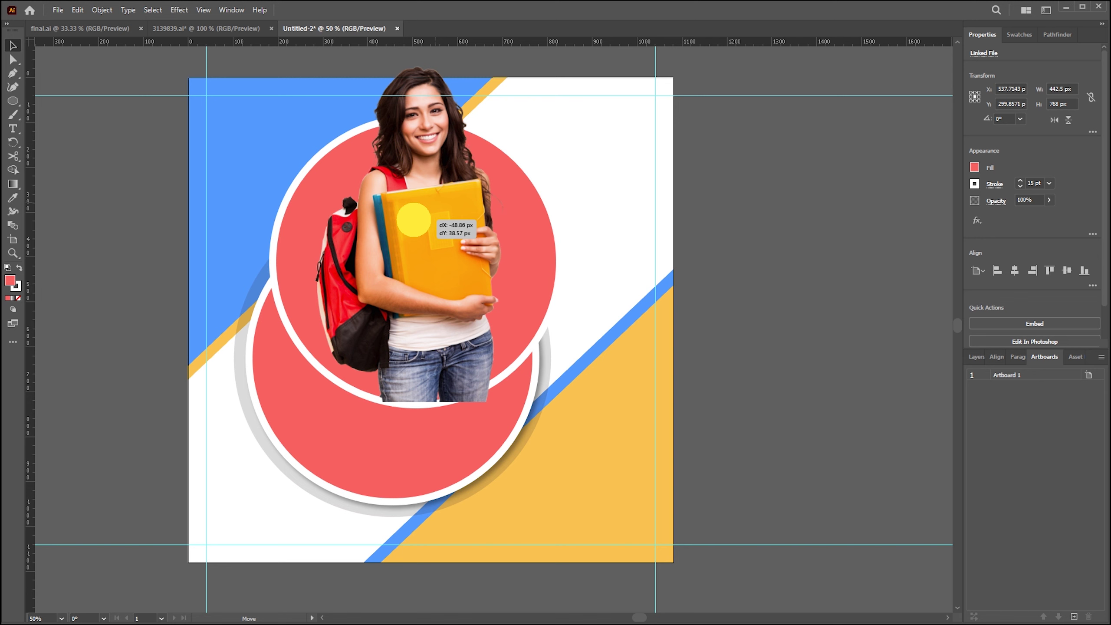
click(535, 223)
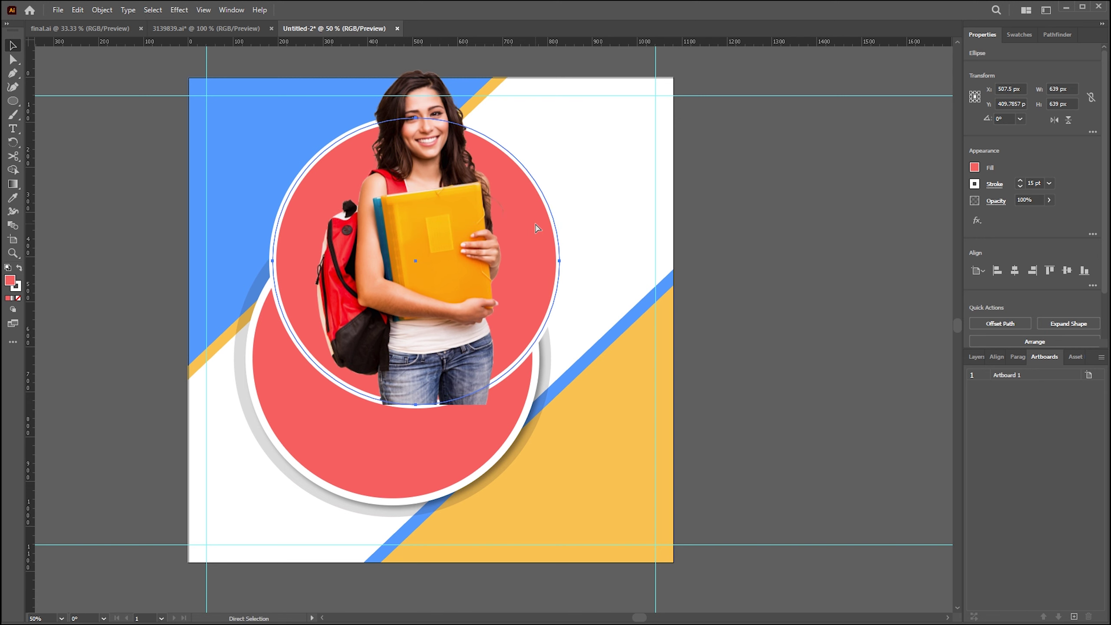
key(ctrl+shift+bracketright)
shift+click(416, 69)
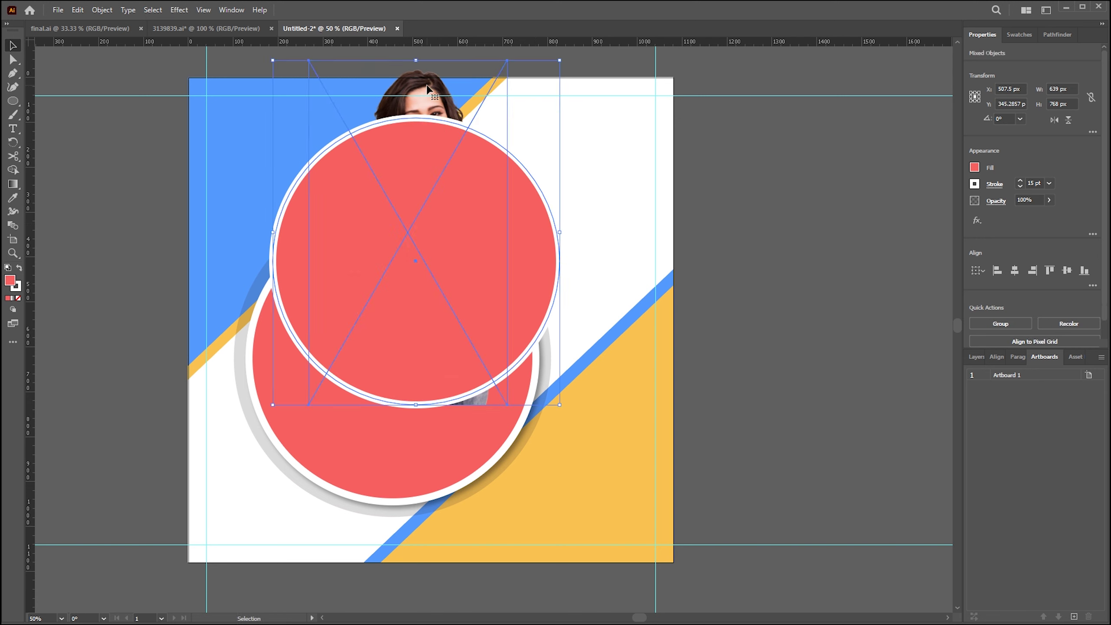
Clip the student photo inside the duplicated circle and move it over the lower red circle.
right_click(433, 102)
click(466, 242)
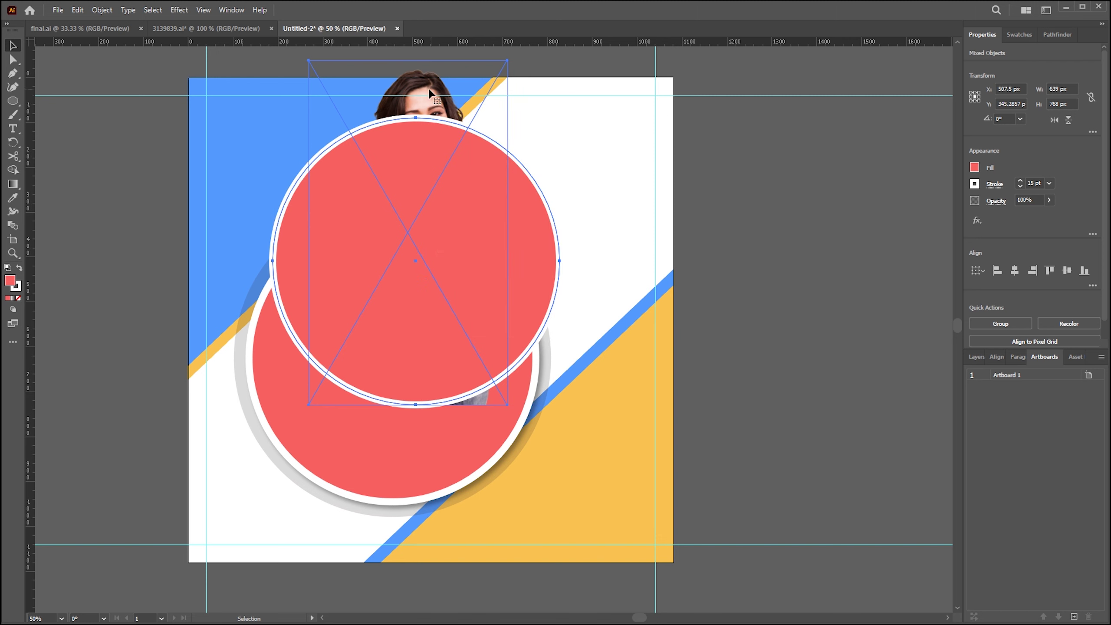
right_click(434, 90)
click(464, 237)
drag(441, 208, 414, 302)
Try stretching the clipping circle's top point upward, then undo it and pan the view.
key(a)
drag(390, 205, 390, 144)
key(ctrl+z)
click(767, 291)
drag(767, 291, 720, 298)
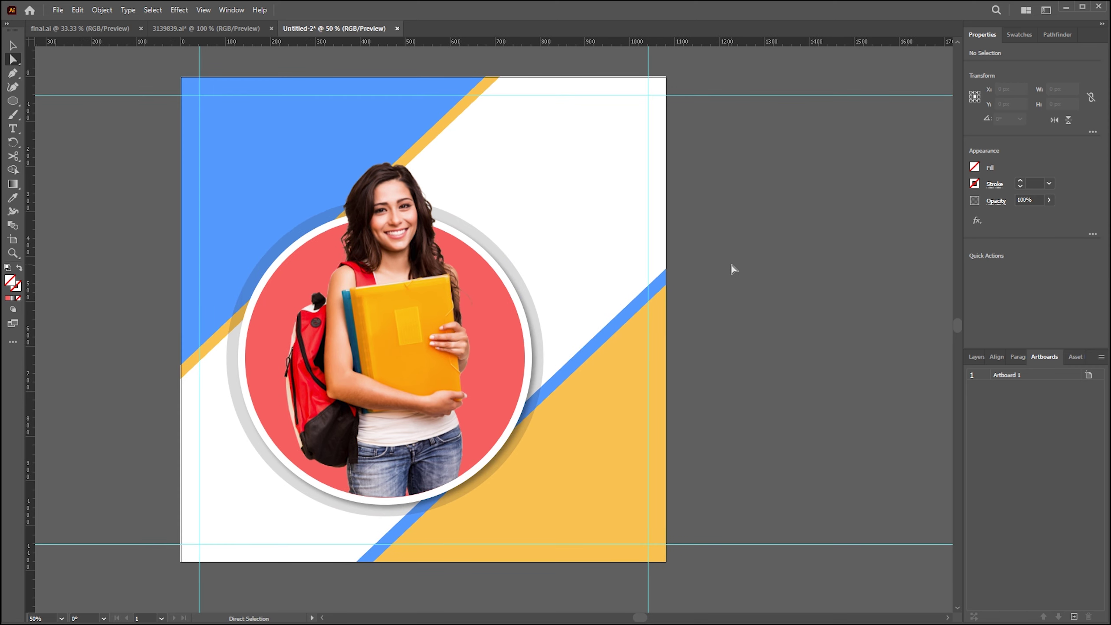
drag(734, 269, 198, 175)
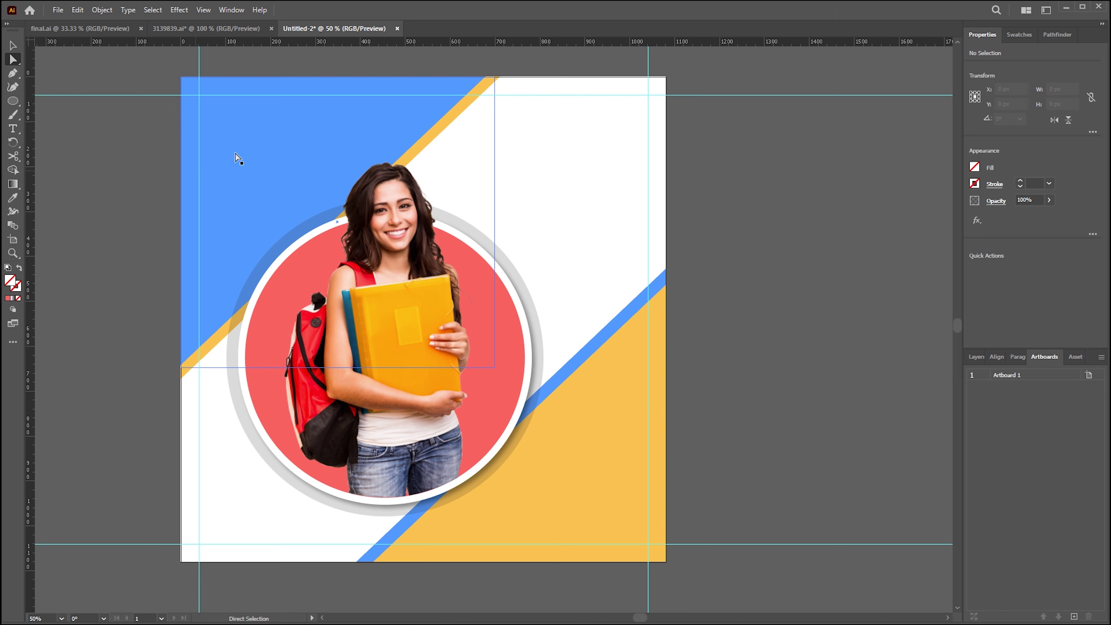
Place a text object in the blue top-left corner and set it to Montserrat Bold.
click(197, 155)
mouse_move(219, 156)
mouse_down()
mouse_move(281, 191)
mouse_move(230, 131)
mouse_up()
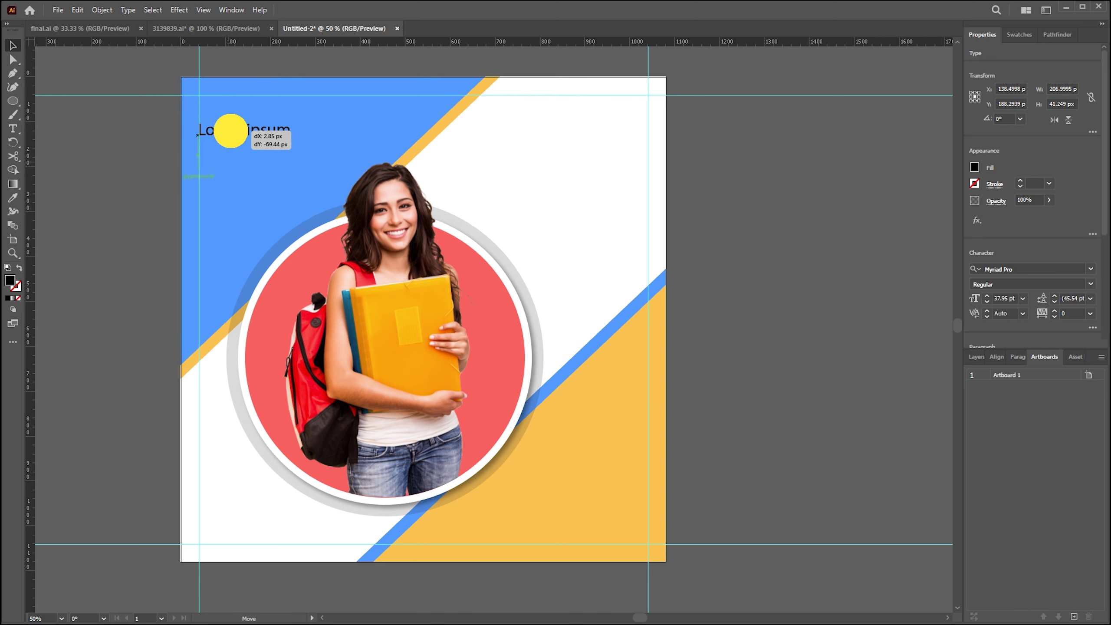
click(1020, 269)
key(BackSpace)
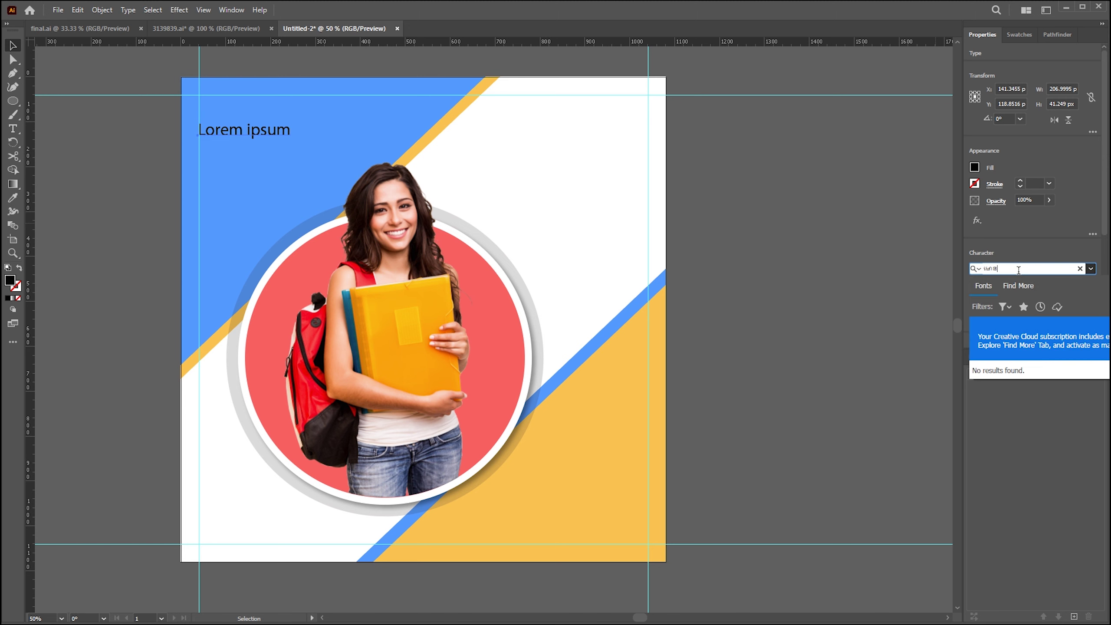
text(mont)
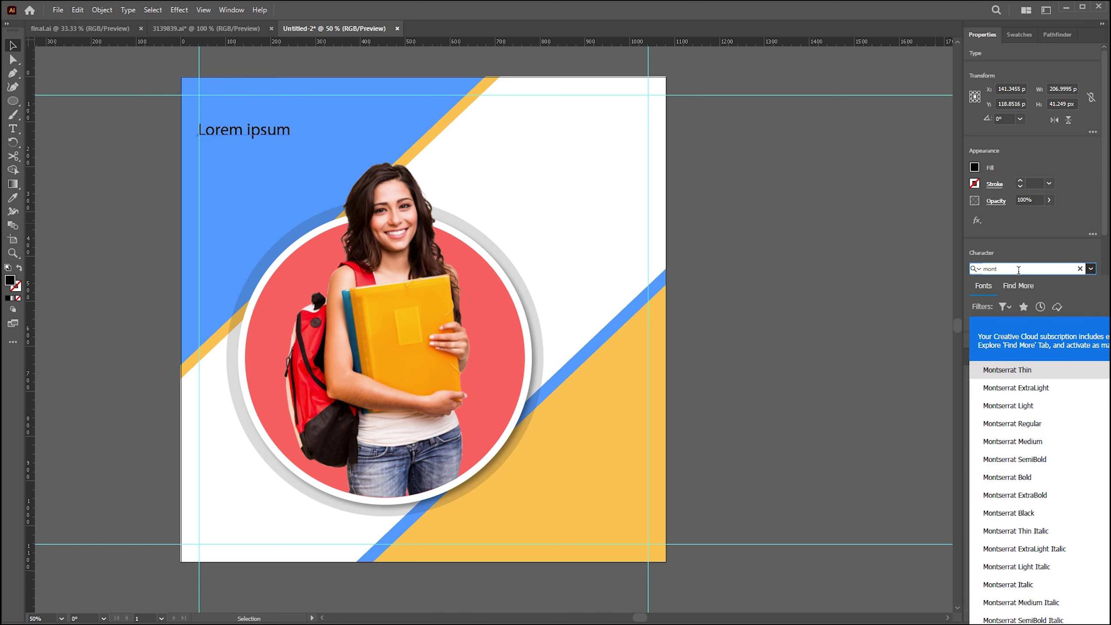
click(1007, 477)
Make the text white and replace it with 'Online Learning At Home Available?'.
triple_click(265, 127)
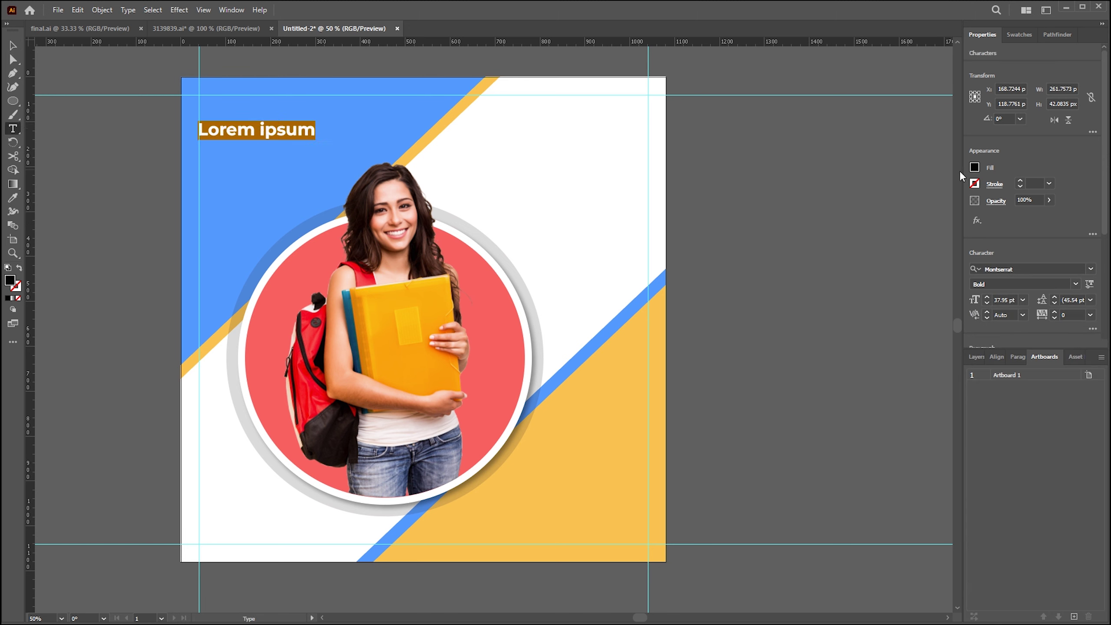
click(976, 167)
click(866, 209)
click(243, 130)
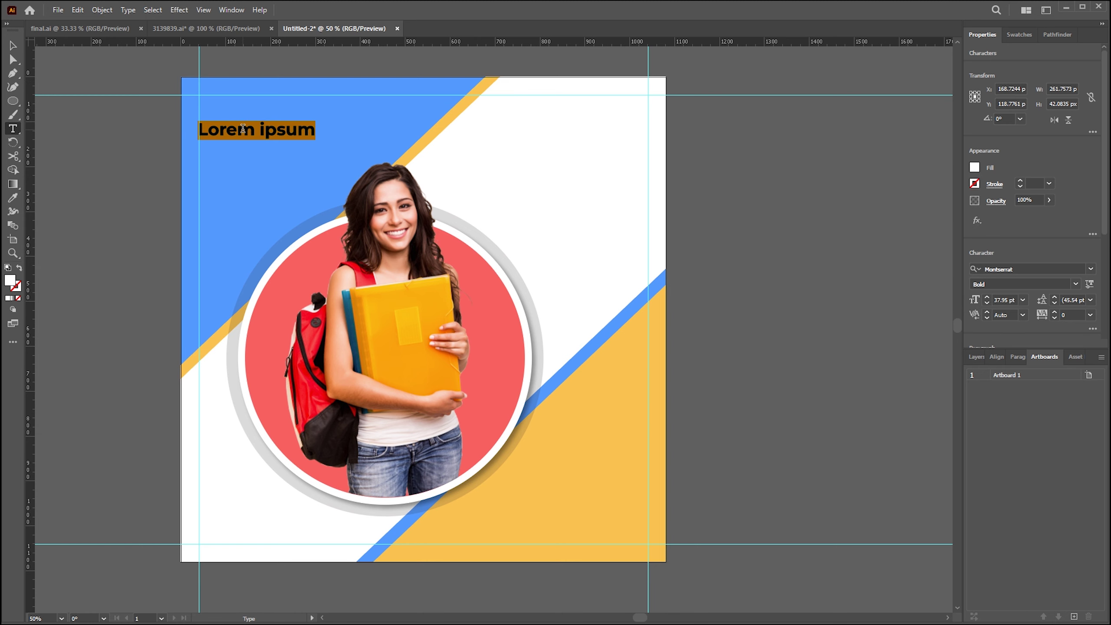
text(Online Learning)
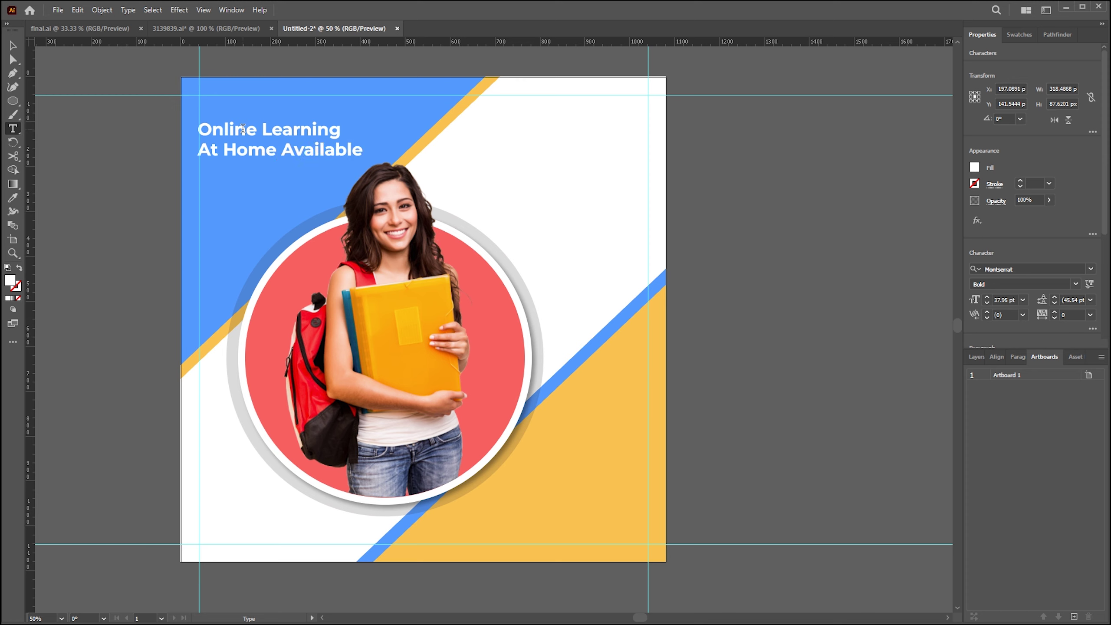
key(Escape)
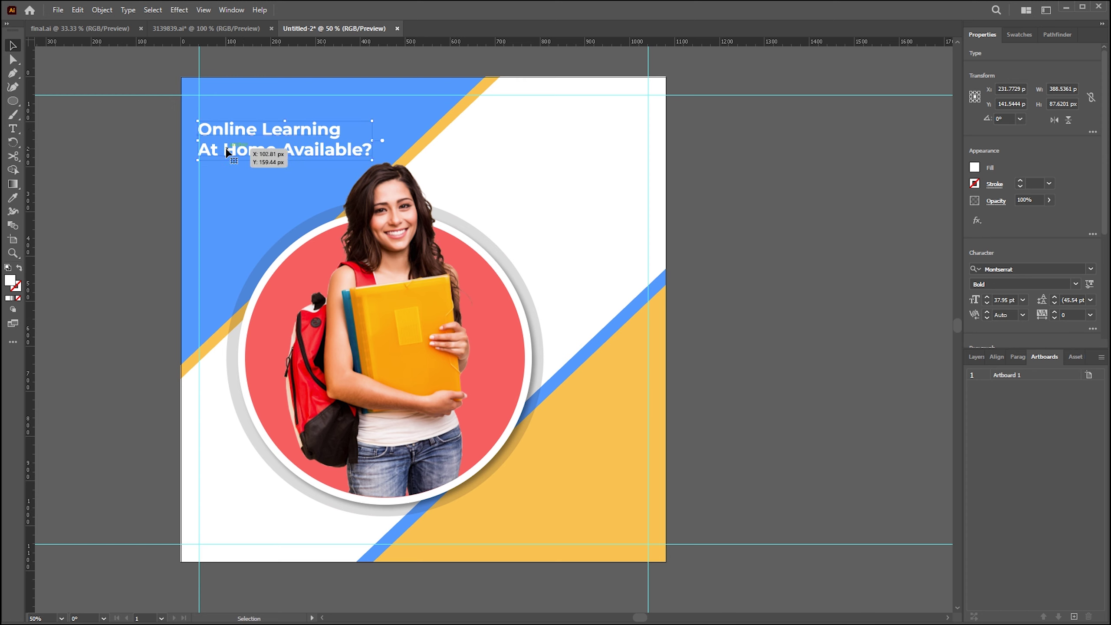
Scale the headline slightly smaller and move it down a little.
drag(223, 169, 223, 188)
drag(372, 179, 365, 181)
click(130, 155)
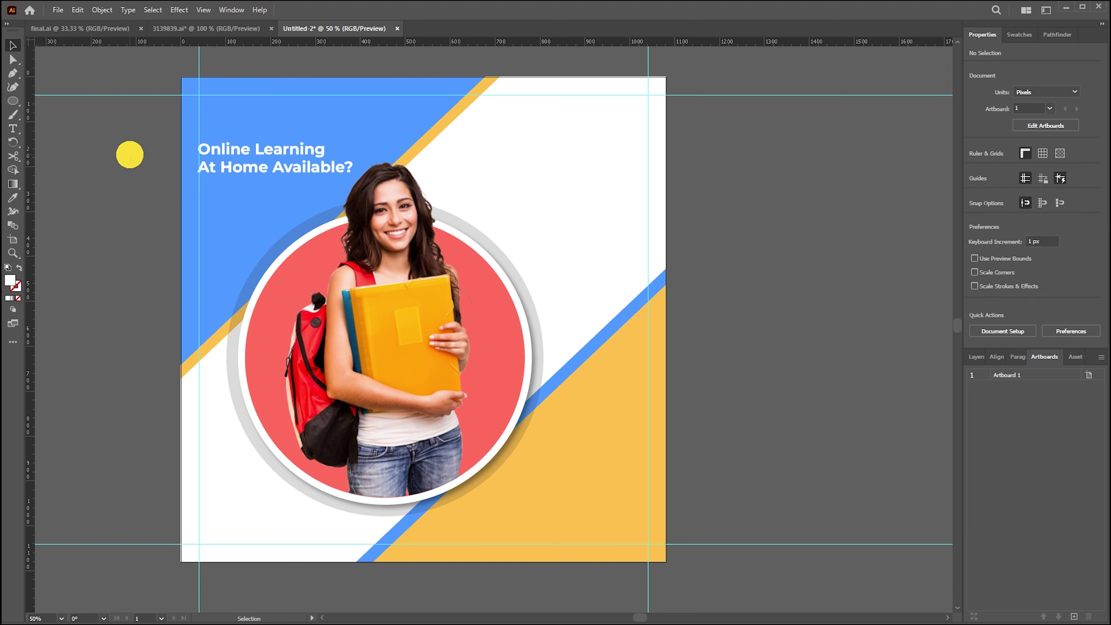
click(225, 167)
drag(104, 171, 113, 174)
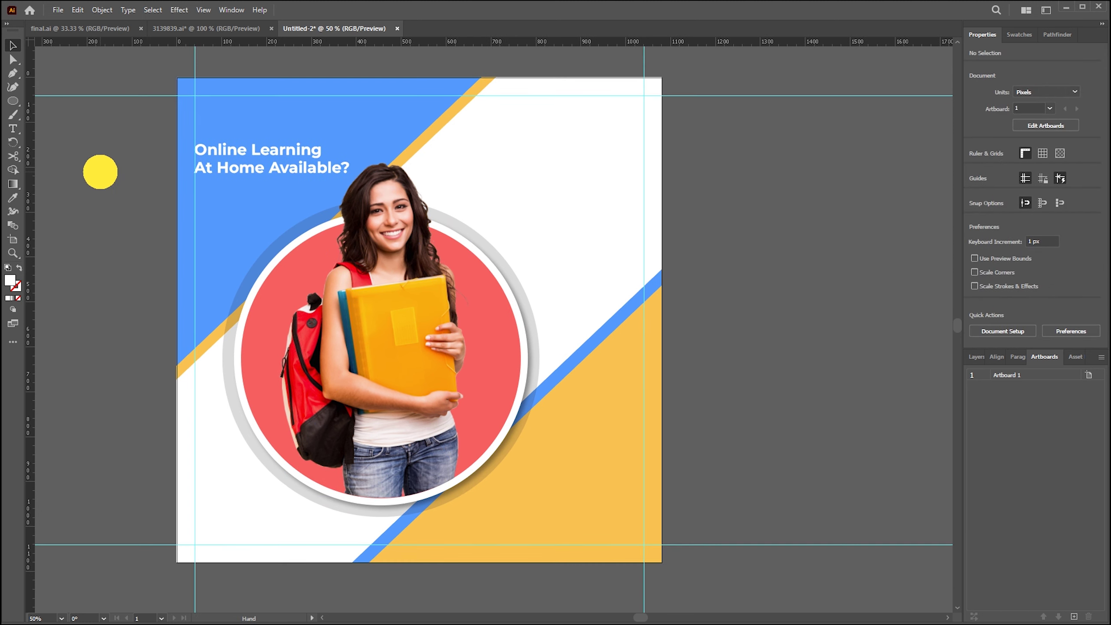
Duplicate the headline and retype the copy as 'LOGO HERE' with 36 pt leading.
drag(249, 177, 544, 141)
triple_click(560, 136)
key(ctrl+a)
text(L)
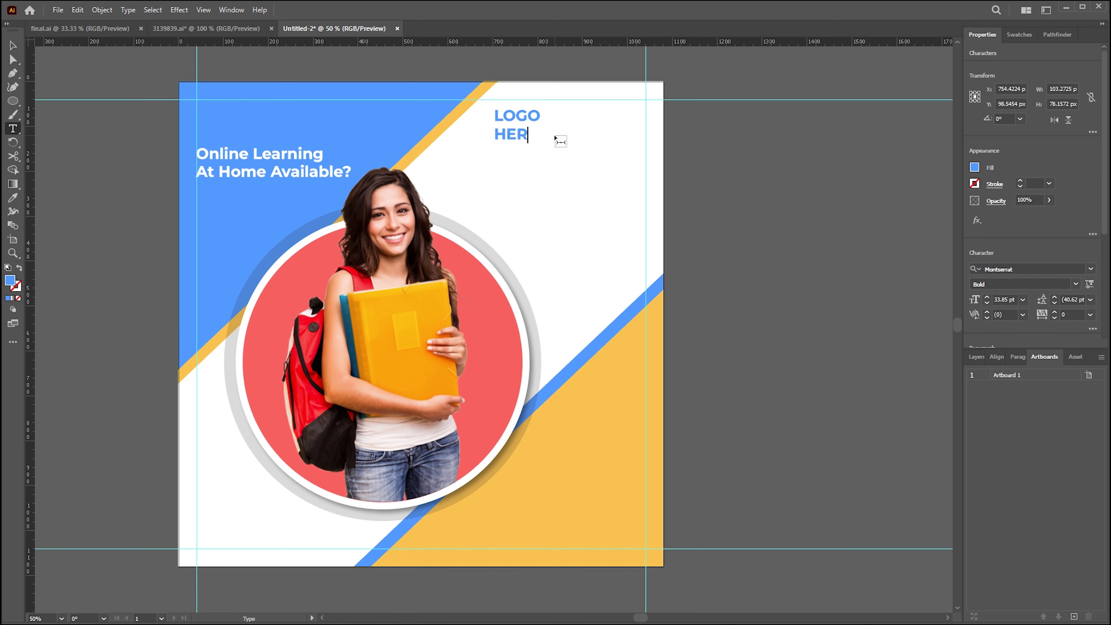
key(ctrl+a)
click(1061, 301)
text(36)
key(Return)
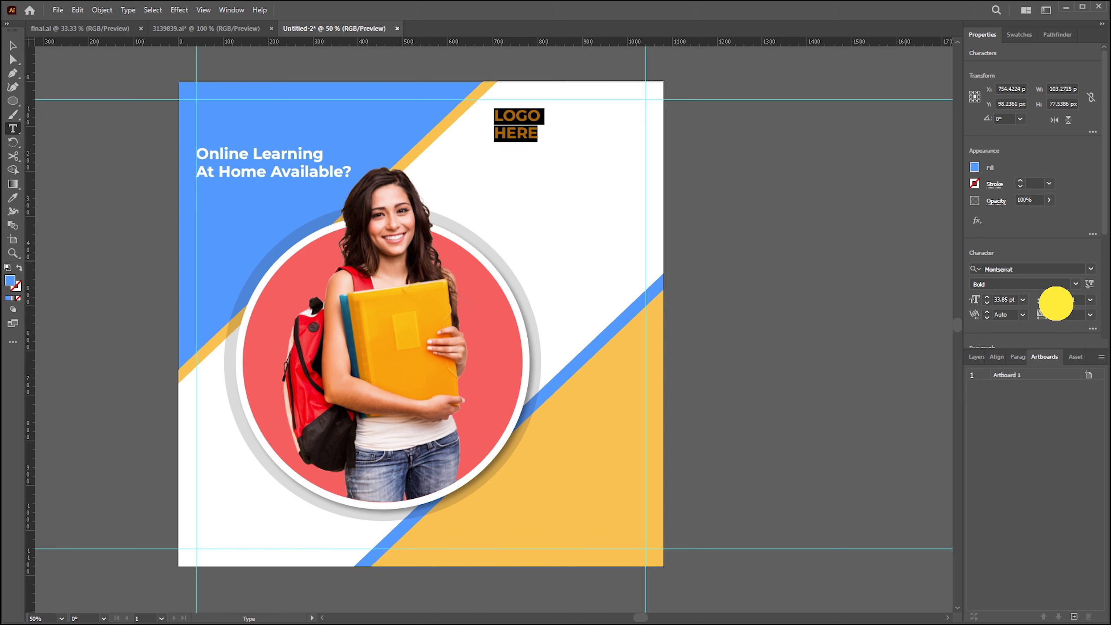
click(532, 123)
Move LOGO HERE into the top-right corner and nudge it right with the arrow keys.
click(12, 46)
drag(516, 124, 616, 117)
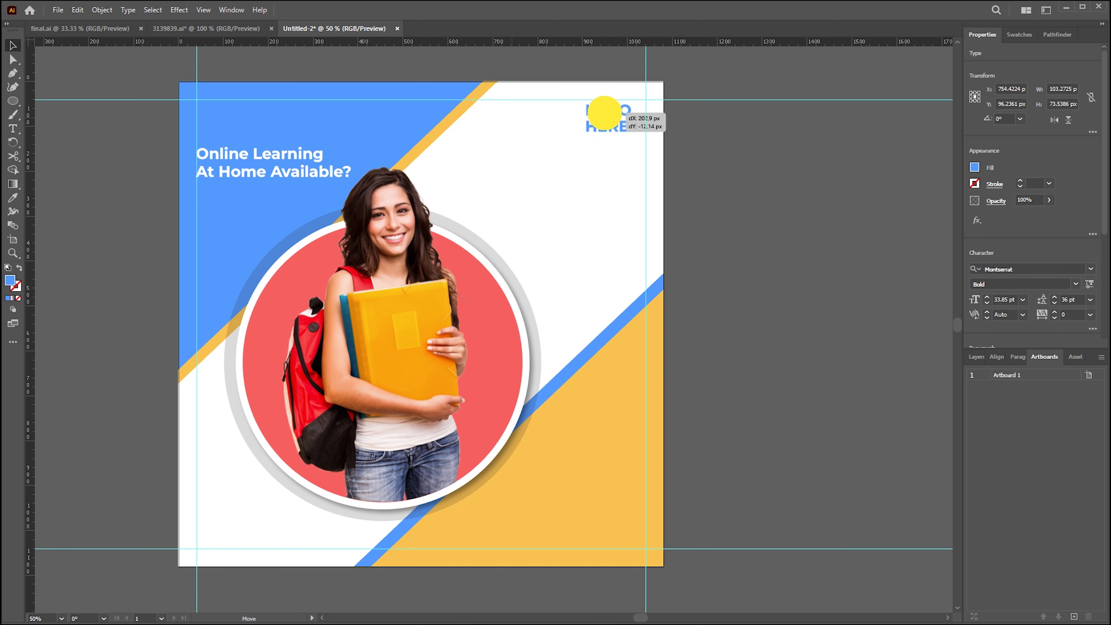
key(Right)
key(Right)
key(Right)
click(838, 191)
key(ctrl+z)
key(Right)
key(ctrl+shift+a)
Draw a square left of LOGO HERE with a blue outline and no fill.
key(m)
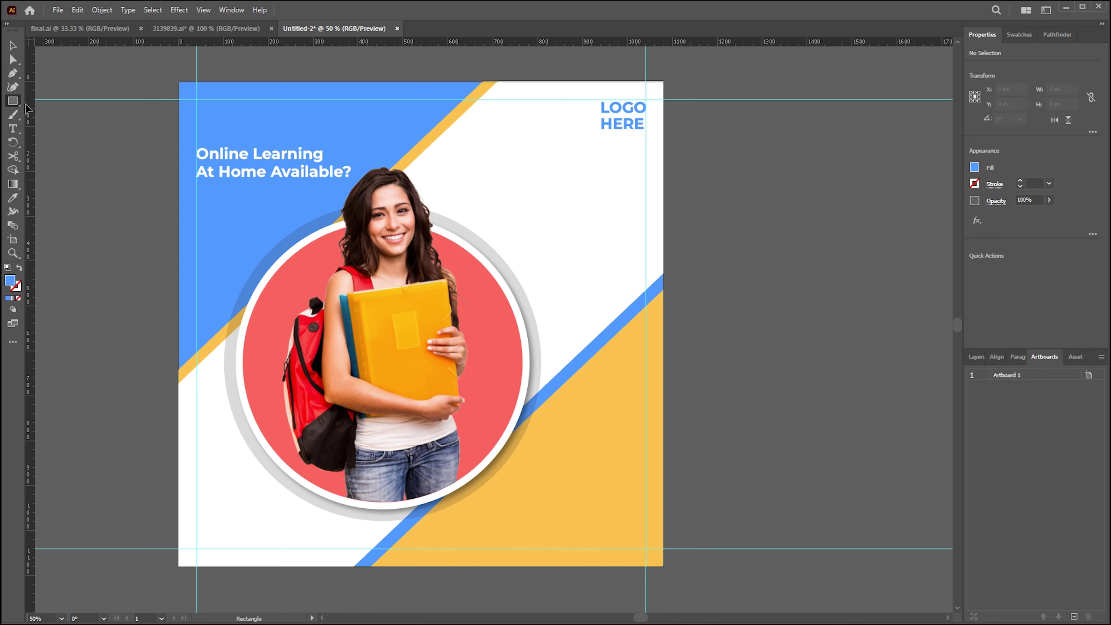
drag(561, 101, 592, 129)
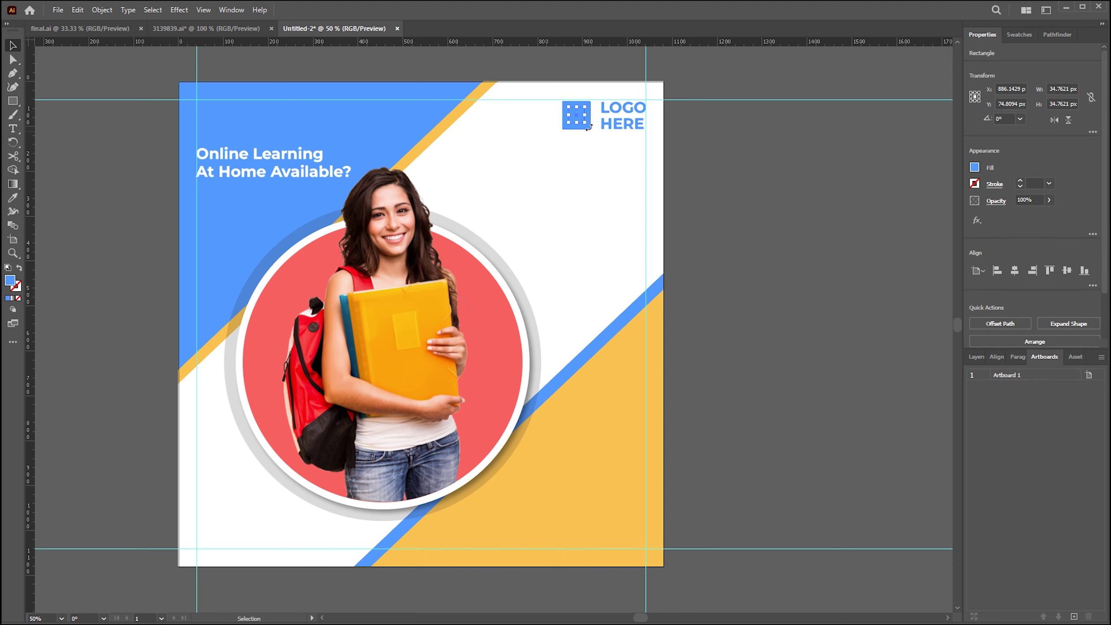
click(975, 183)
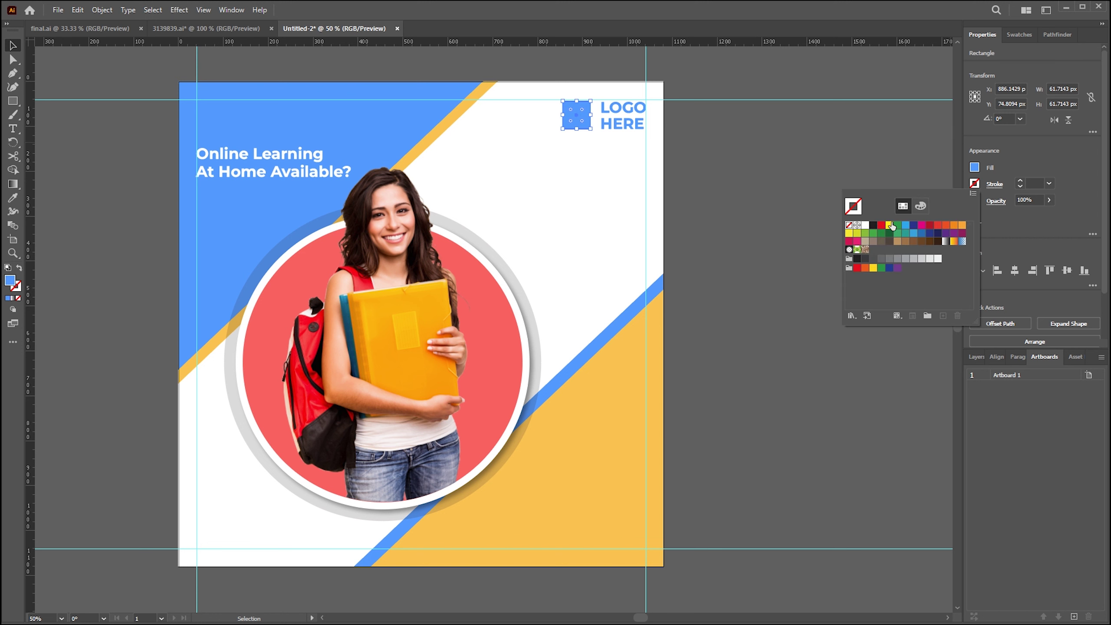
click(909, 233)
click(975, 166)
click(850, 208)
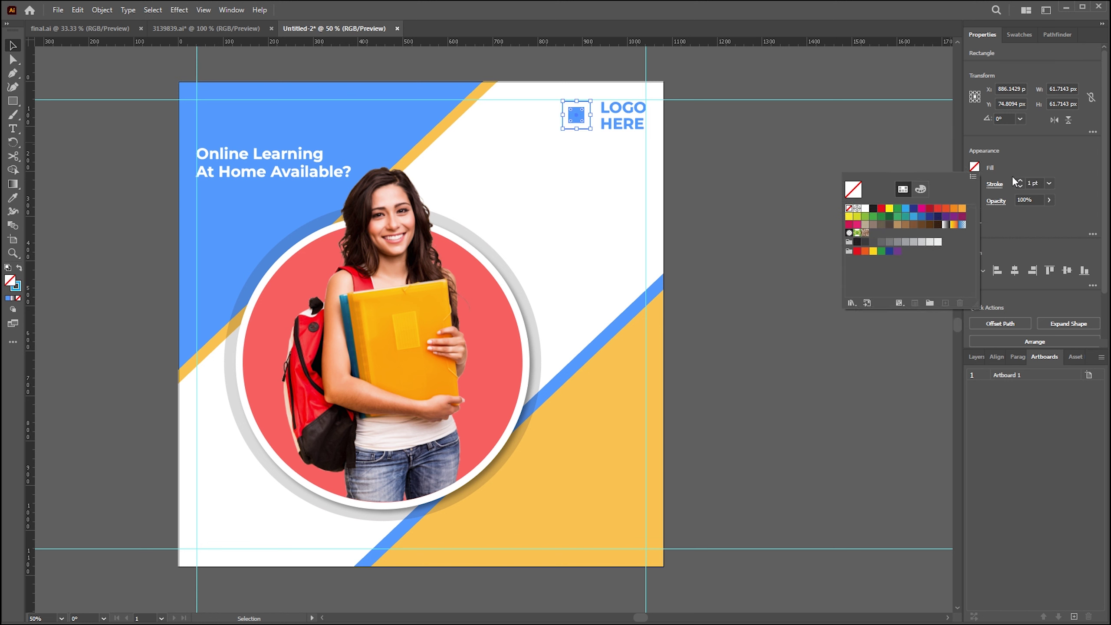
click(1019, 178)
Recheck the logo square's outline colour, then copy the headline to the right side.
click(770, 199)
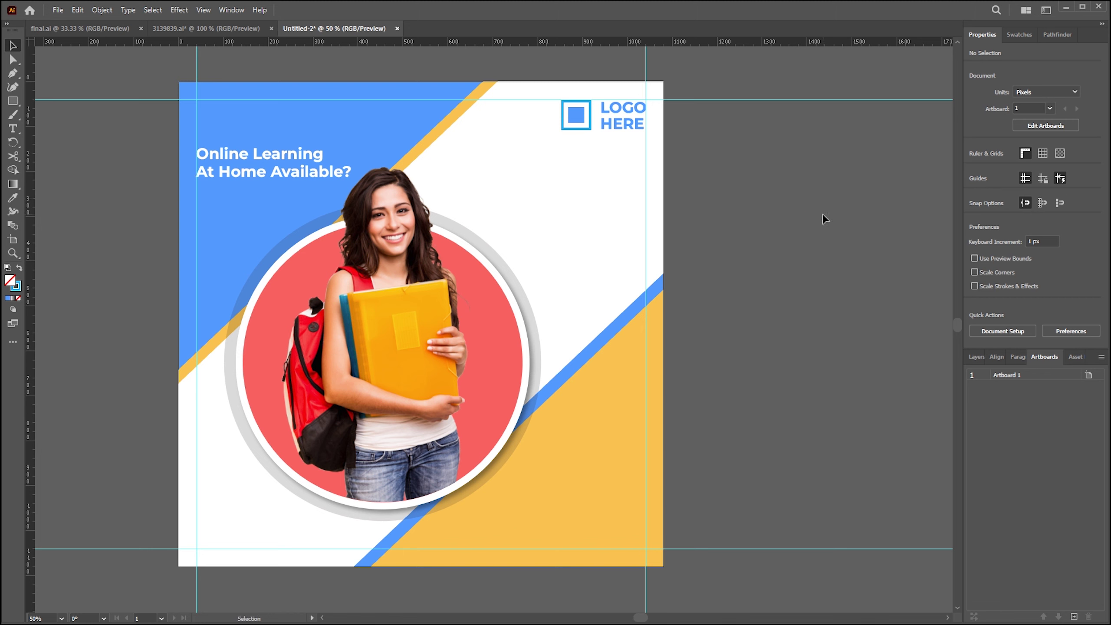
click(591, 116)
click(976, 184)
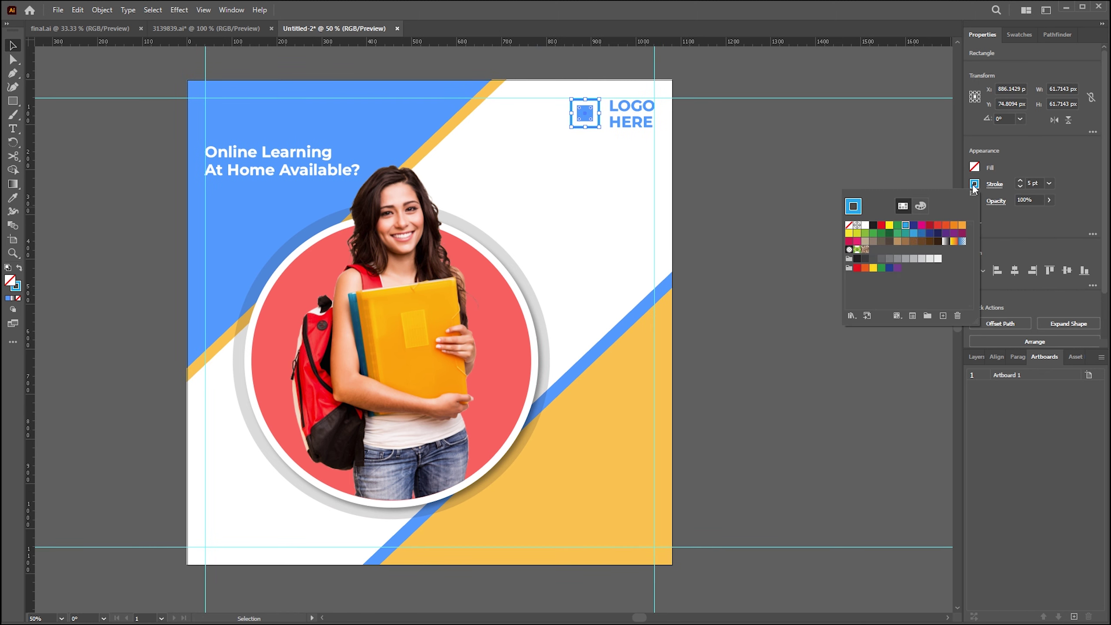
click(754, 203)
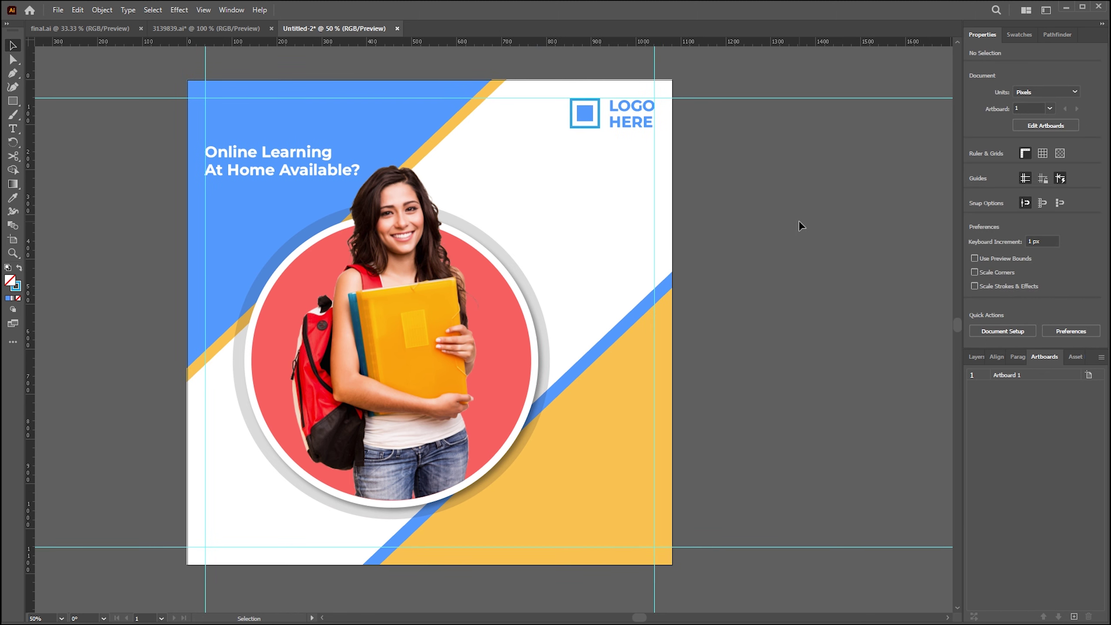
drag(240, 155, 558, 193)
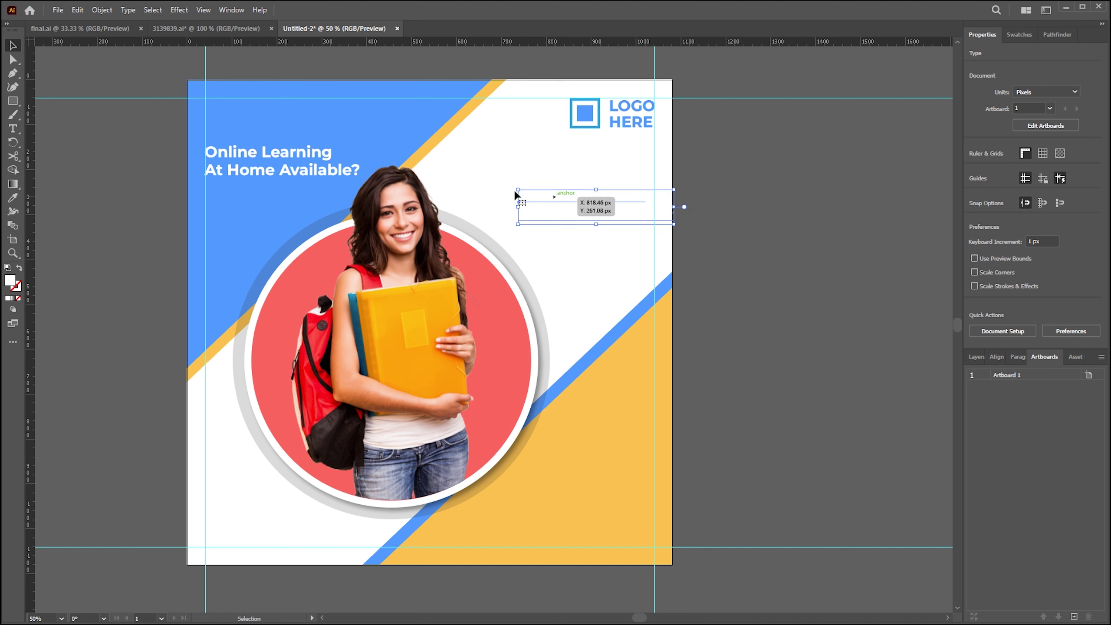
Retype the headline copy as '2030' and move it to the right side.
key(i)
click(411, 119)
key(b)
key(t)
click(562, 196)
key(ctrl+a)
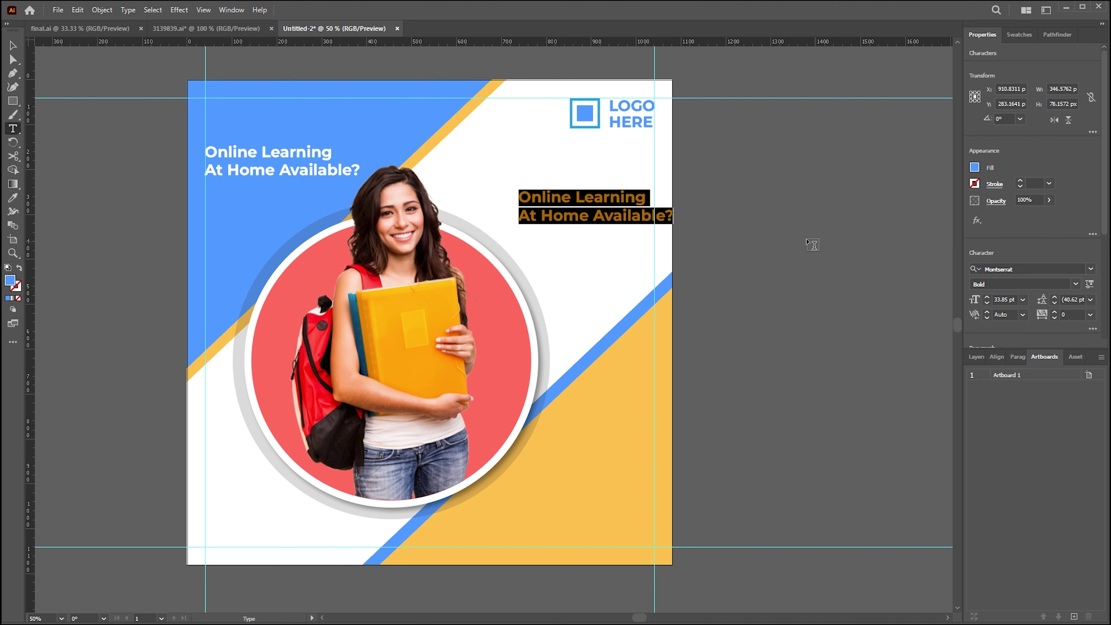
text(2030)
key(Escape)
key(v)
mouse_move(558, 206)
mouse_down()
mouse_move(608, 219)
mouse_move(632, 202)
mouse_up()
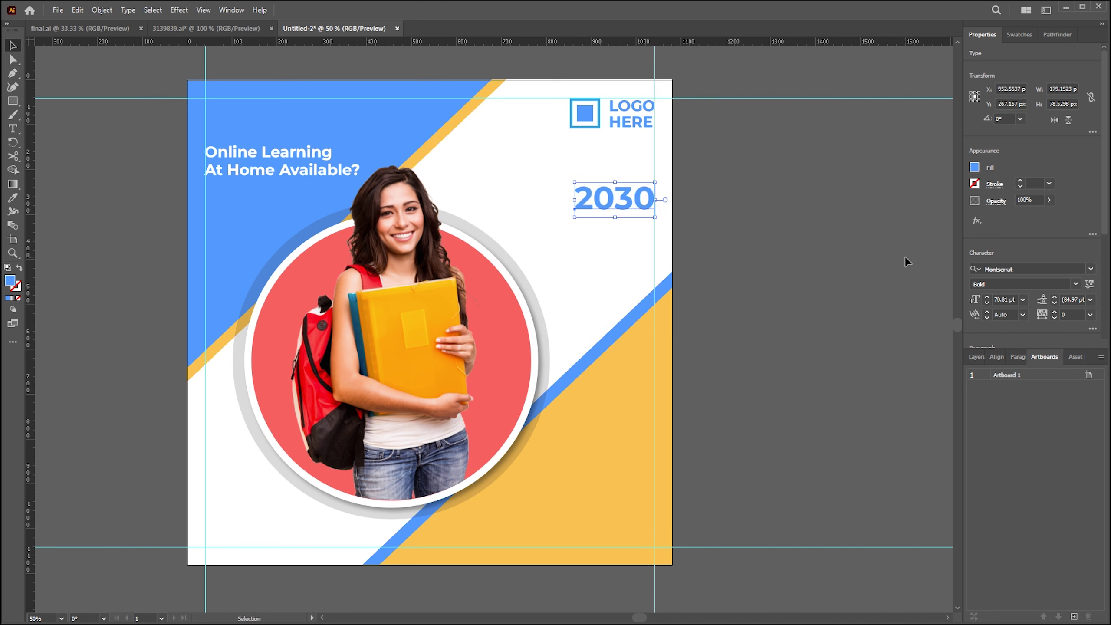
Copy 2030 below itself as 'ADMISSION' and shift it left beneath the year.
drag(608, 202, 608, 236)
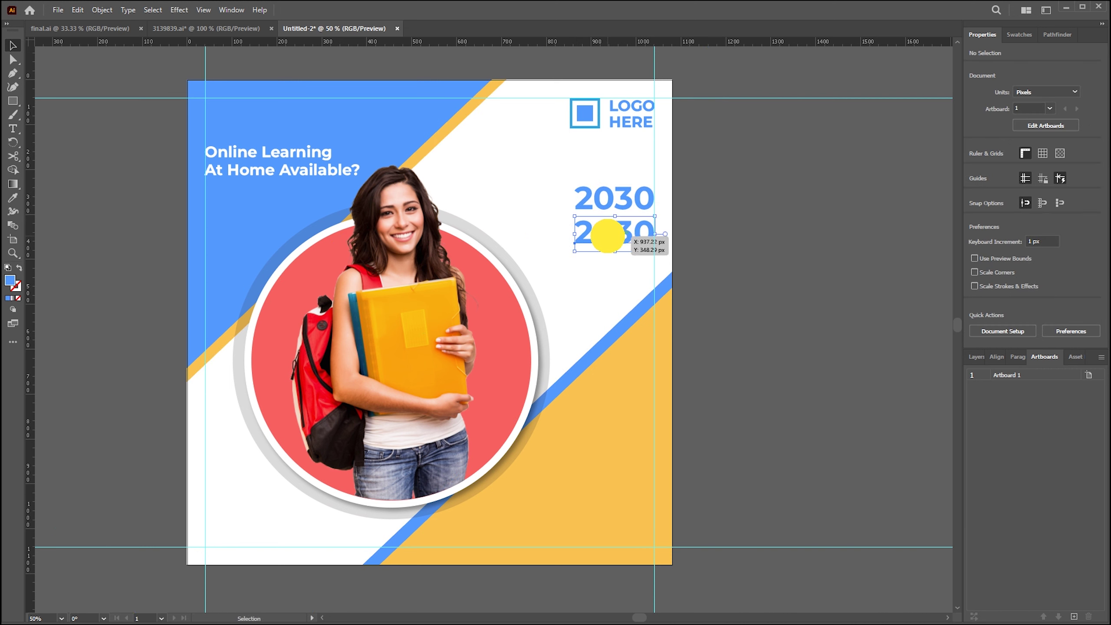
double_click(613, 232)
text(ADMISS)
key(Escape)
drag(622, 228, 551, 229)
click(1015, 269)
Set ADMISSION in Better Faster and copy it below as 'NOW OPEN'.
text(BET)
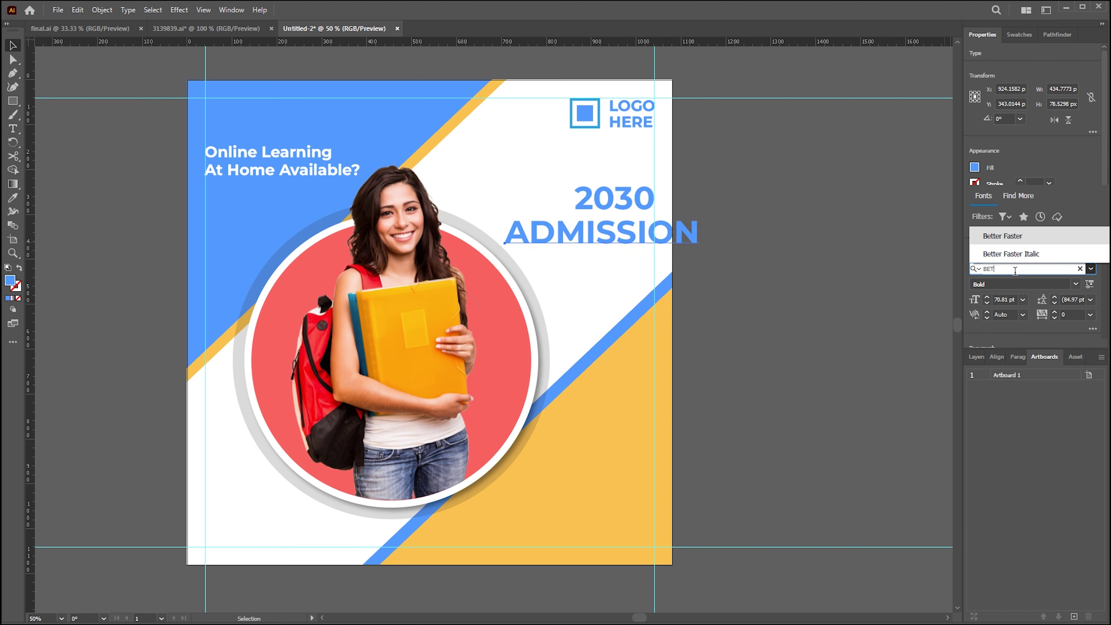
click(1002, 237)
drag(652, 265, 632, 267)
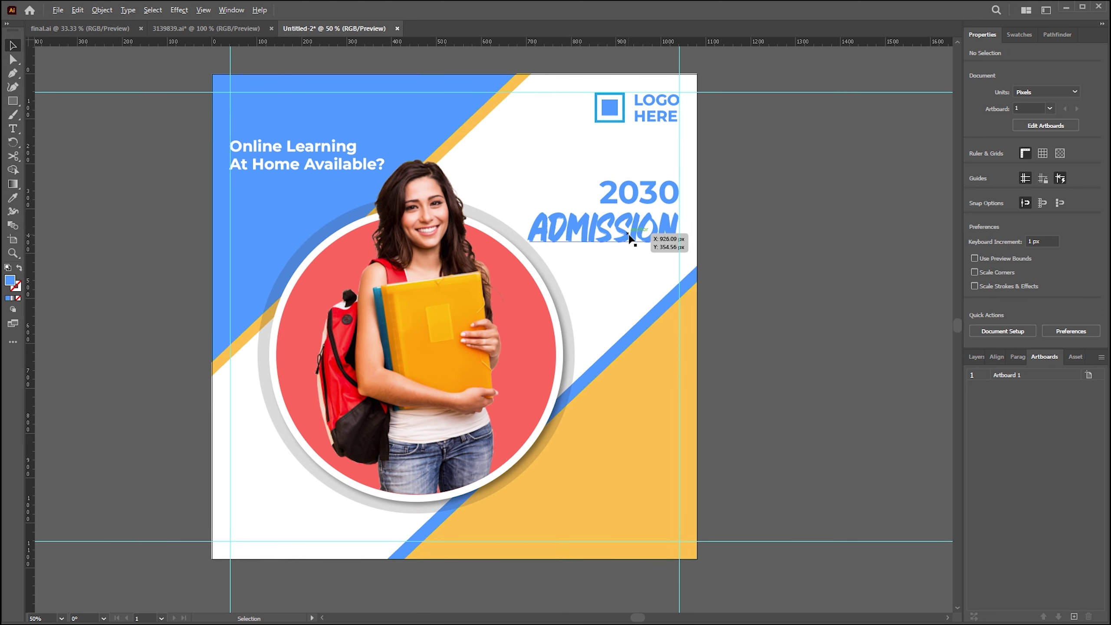
double_click(632, 264)
text(NOW OPEN)
key(Escape)
Colour NOW OPEN the poster's yellow, shrink it under ADMISSION, and select all three text lines.
click(655, 367)
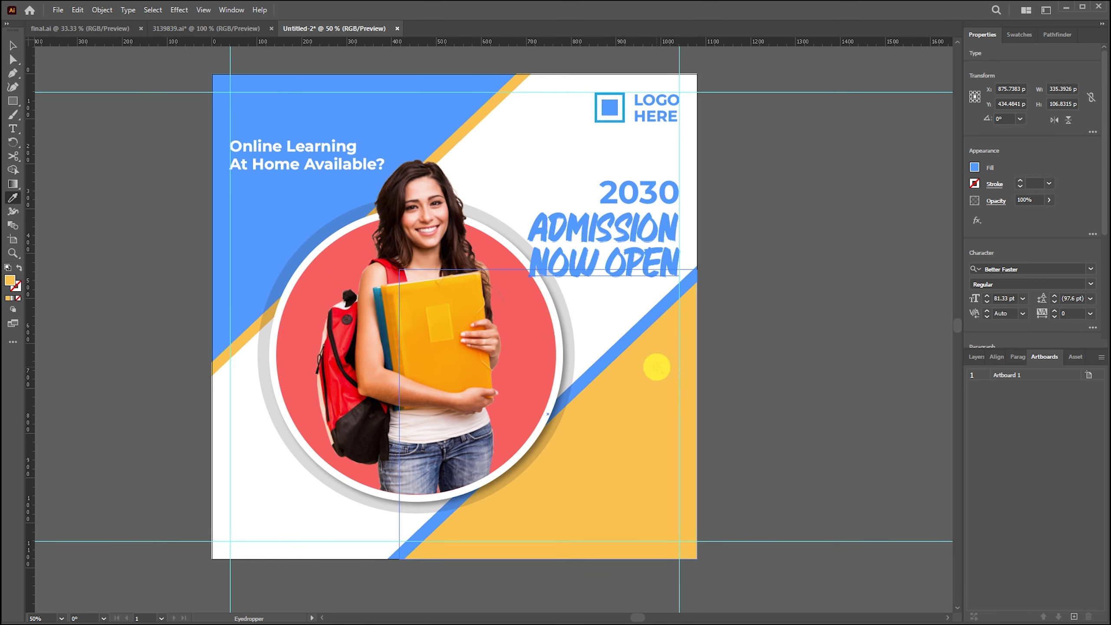
click(534, 252)
drag(534, 252, 573, 255)
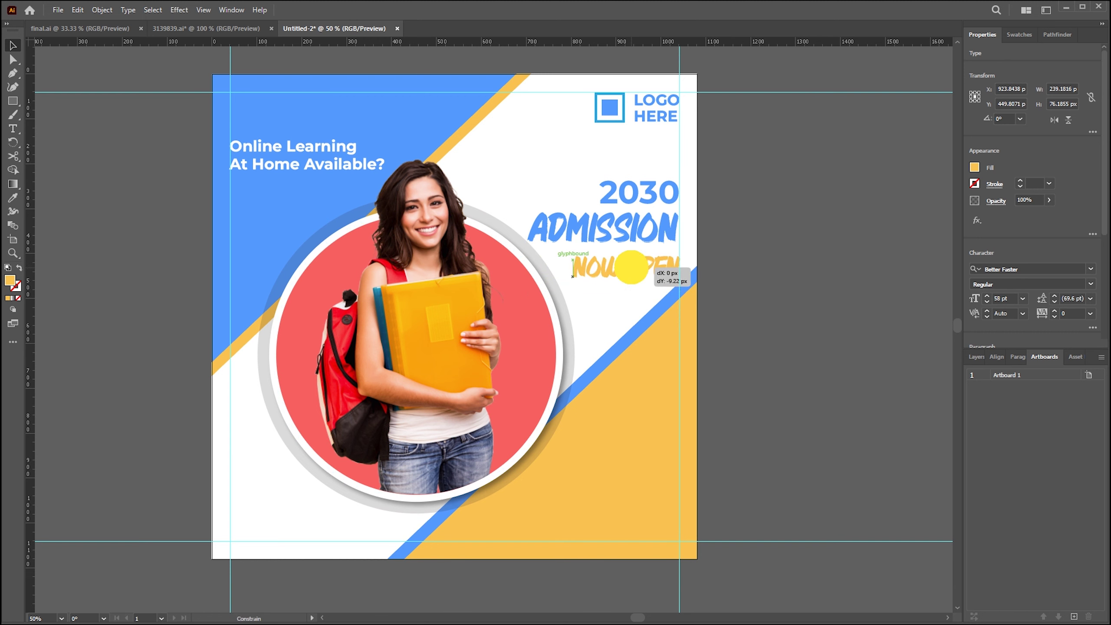
click(645, 219)
click(712, 199)
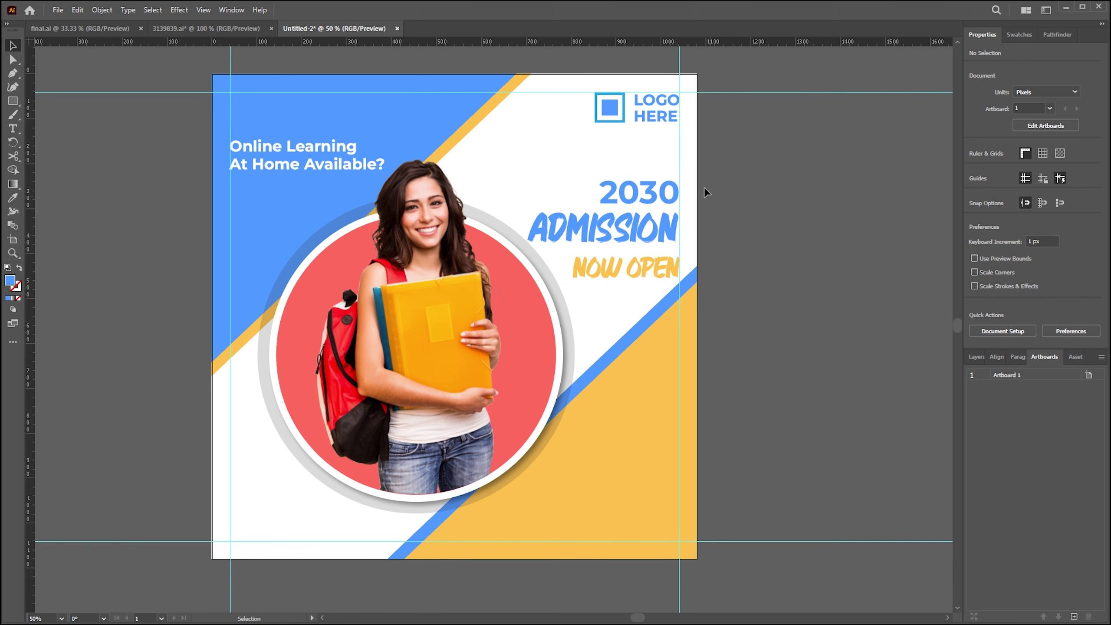
click(657, 223)
click(776, 205)
scroll(777, 204, down, 1)
drag(689, 278, 507, 148)
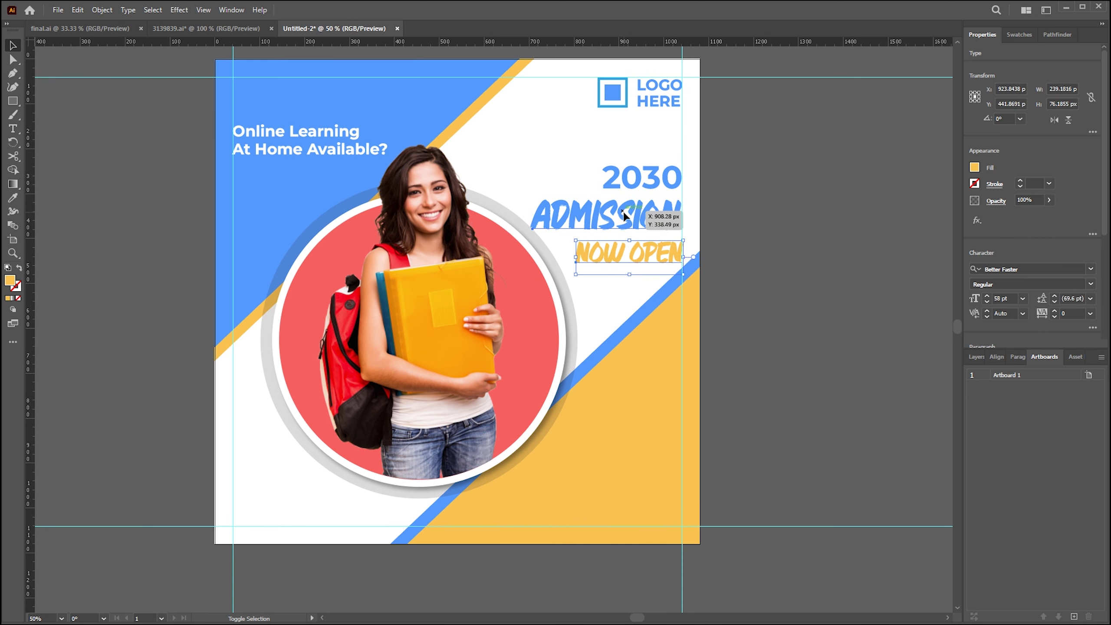
Set 2030 in Better Faster and move it right to line up with ADMISSION.
click(802, 285)
mouse_move(803, 285)
mouse_down()
mouse_move(803, 272)
mouse_move(804, 283)
mouse_up()
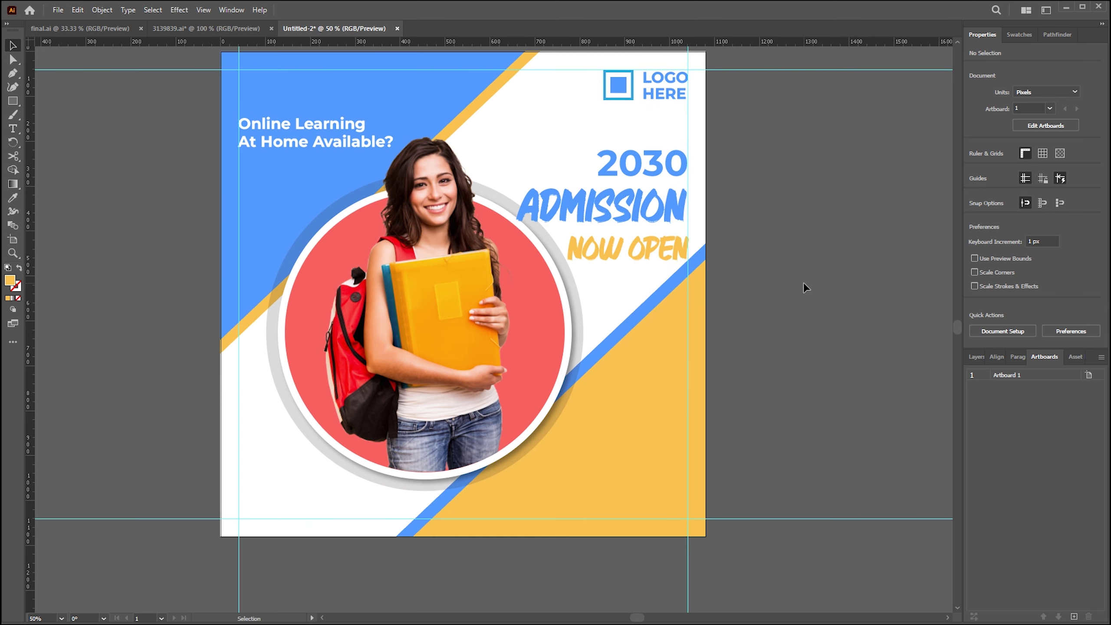
click(656, 166)
click(1019, 269)
text(BET)
key(Return)
drag(639, 166, 658, 168)
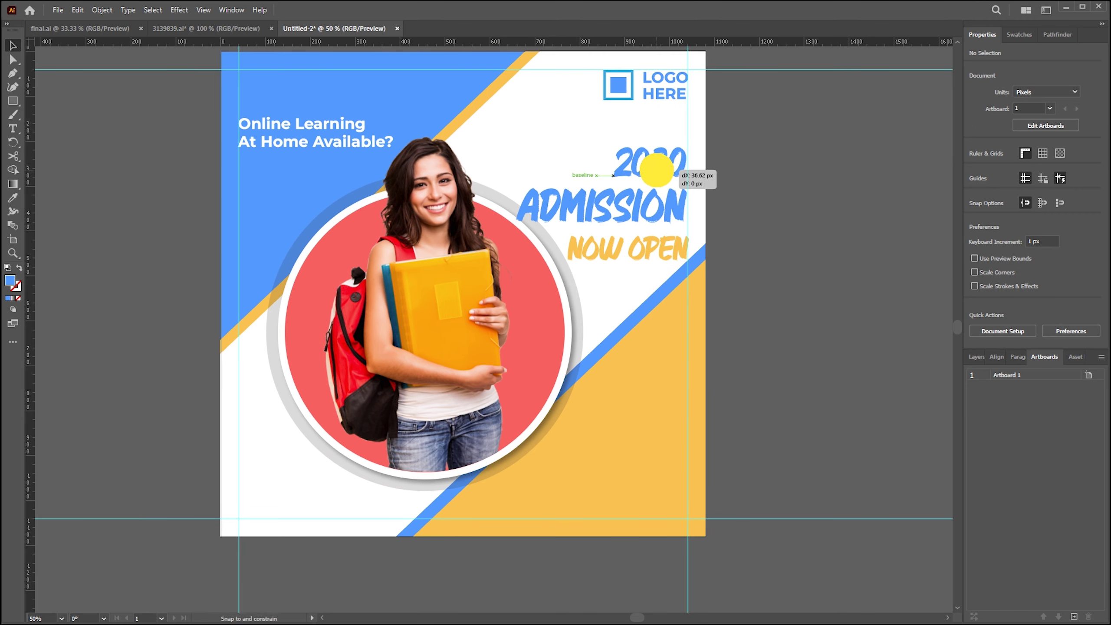
click(750, 208)
Copy LOGO HERE to the lower right and draw a blue rectangle above it.
drag(749, 208, 772, 185)
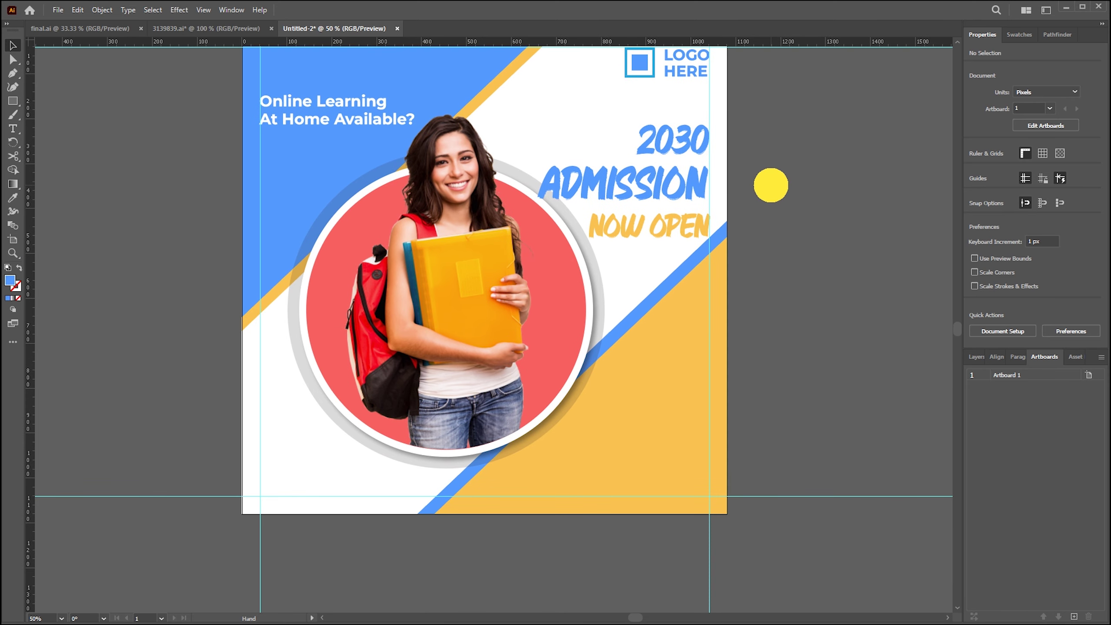
drag(795, 223, 805, 277)
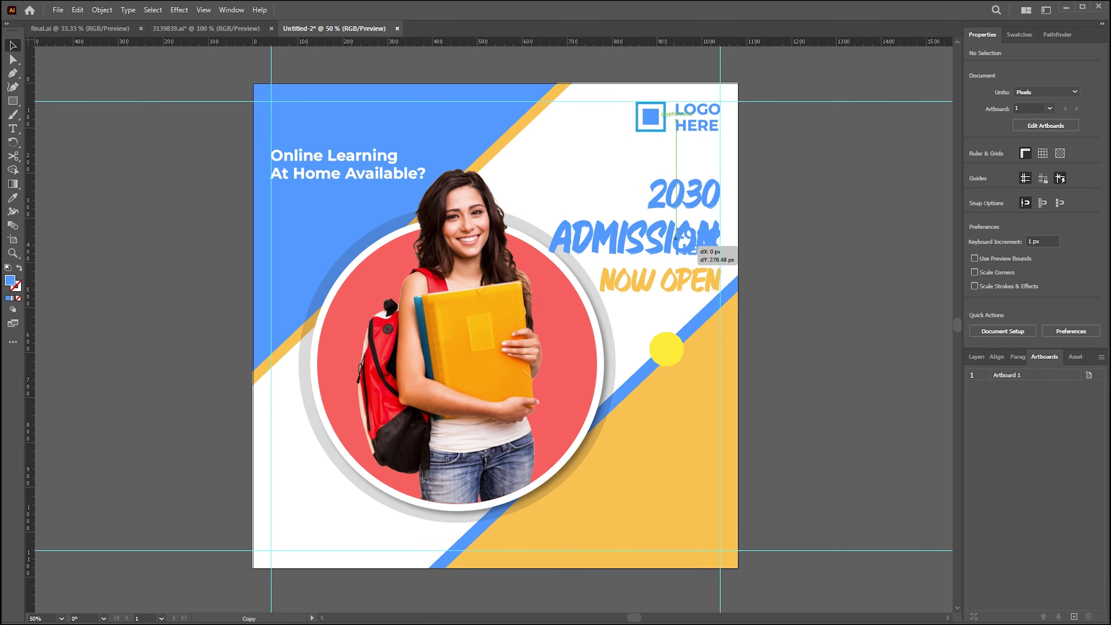
drag(696, 123, 697, 462)
key(m)
drag(633, 410, 719, 437)
Round the rectangle into a pill and change the logo copy to white 'ENROL NOW' text.
mouse_move(640, 416)
mouse_down()
mouse_move(653, 421)
mouse_move(638, 463)
mouse_up()
key(v)
double_click(641, 468)
key(ctrl+a)
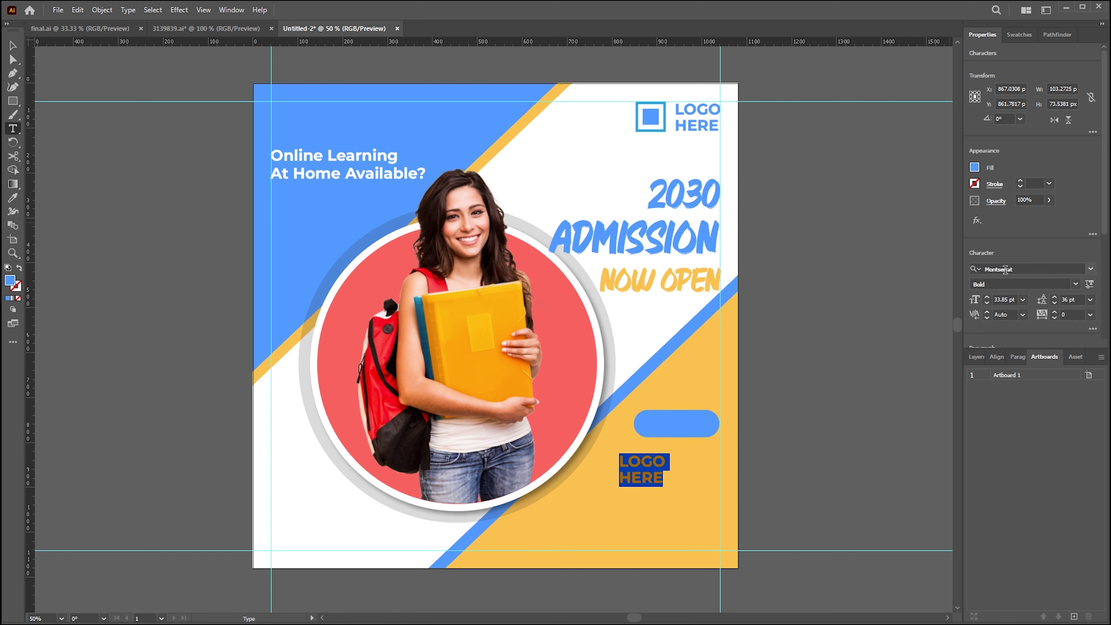
key(BackSpace)
text(ENROL NOW)
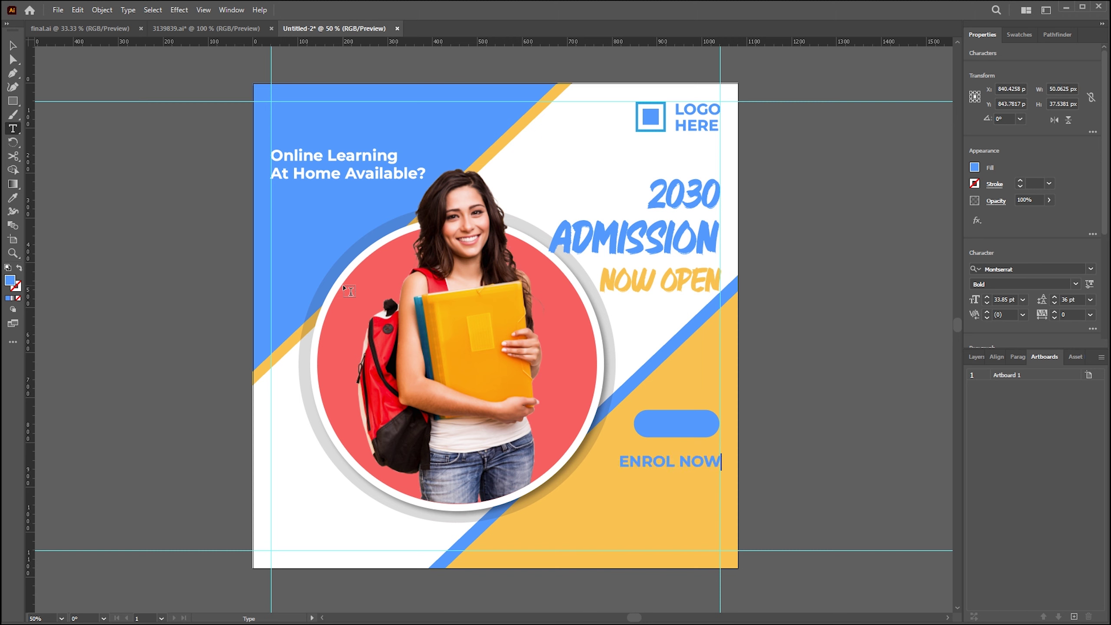
key(Escape)
click(975, 168)
click(871, 195)
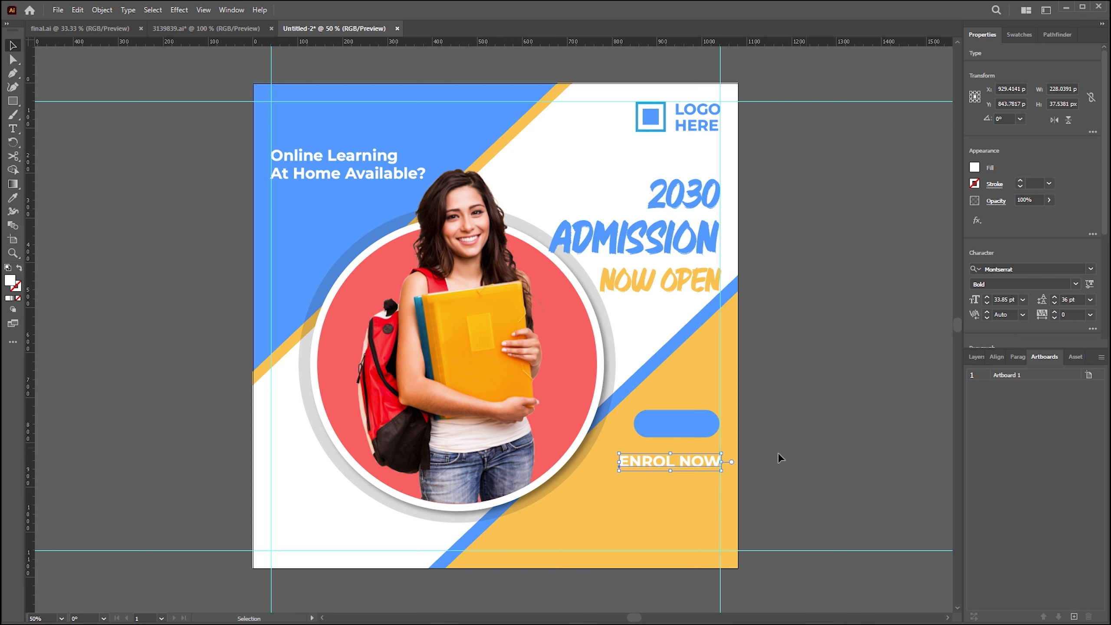
Centre and shrink ENROL NOW on the pill, then copy the headline to the bottom right.
click(637, 424)
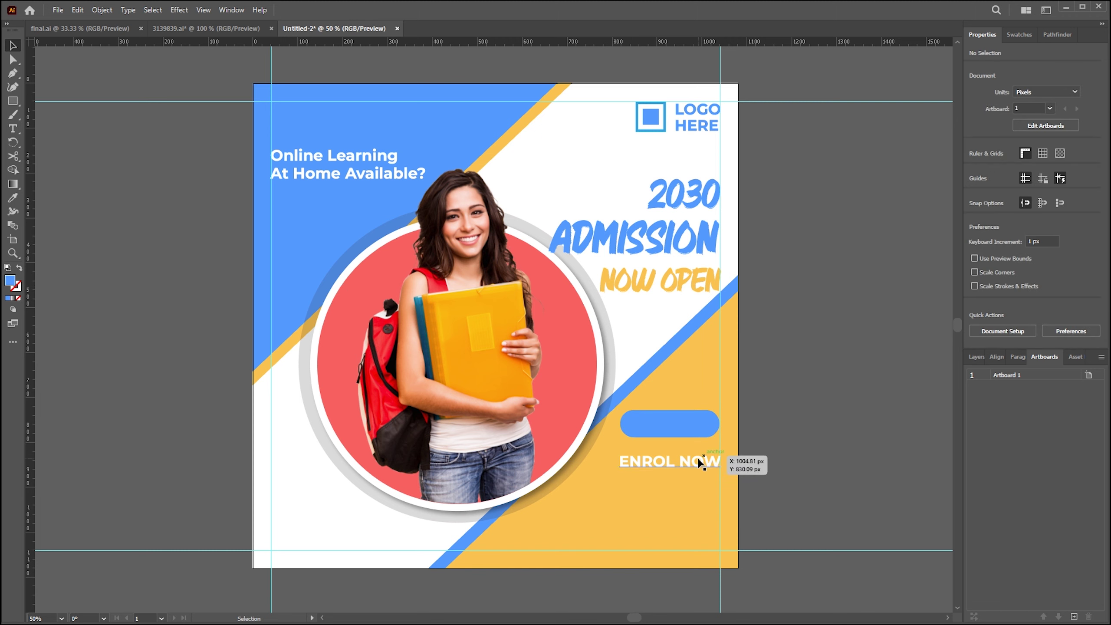
drag(702, 461, 699, 429)
double_click(713, 435)
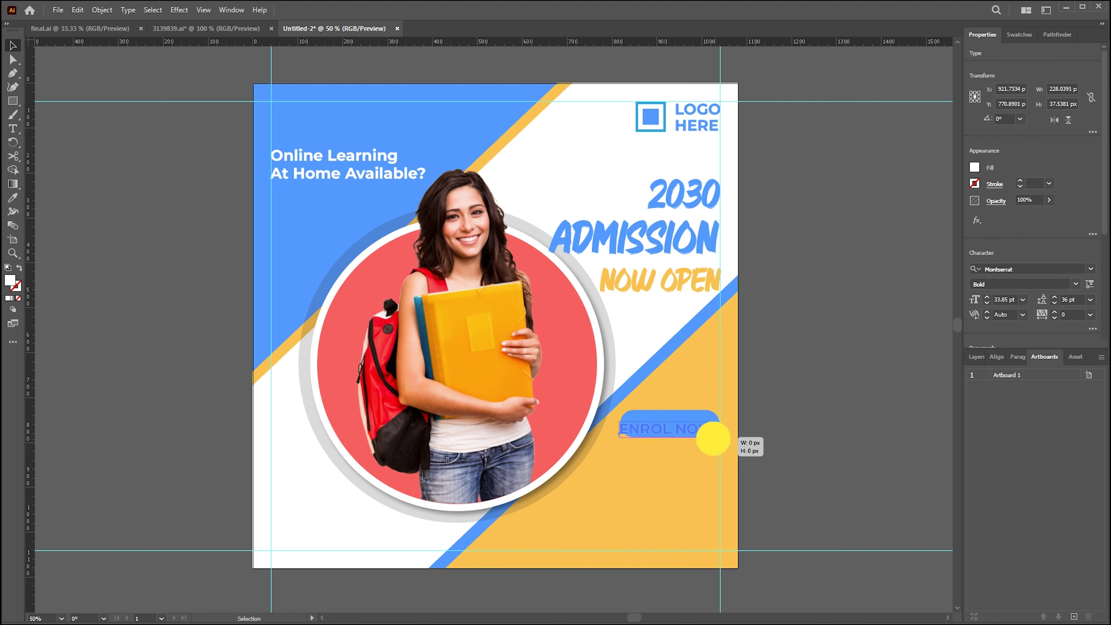
drag(709, 437, 684, 436)
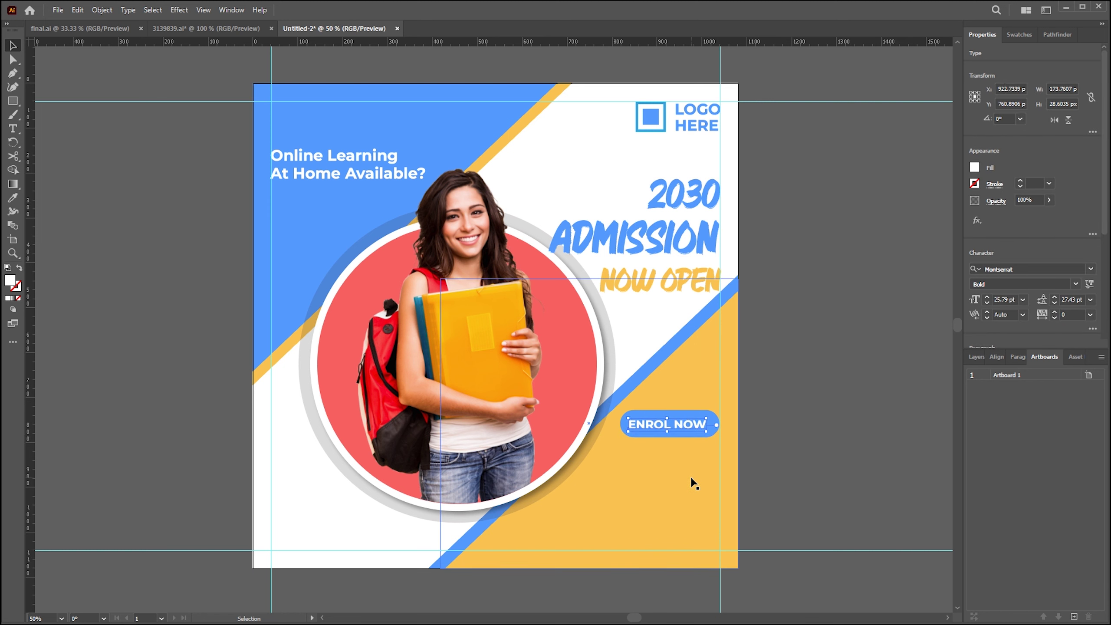
click(767, 452)
click(670, 423)
key(Right)
key(Right)
key(Right)
click(795, 432)
click(674, 423)
click(808, 377)
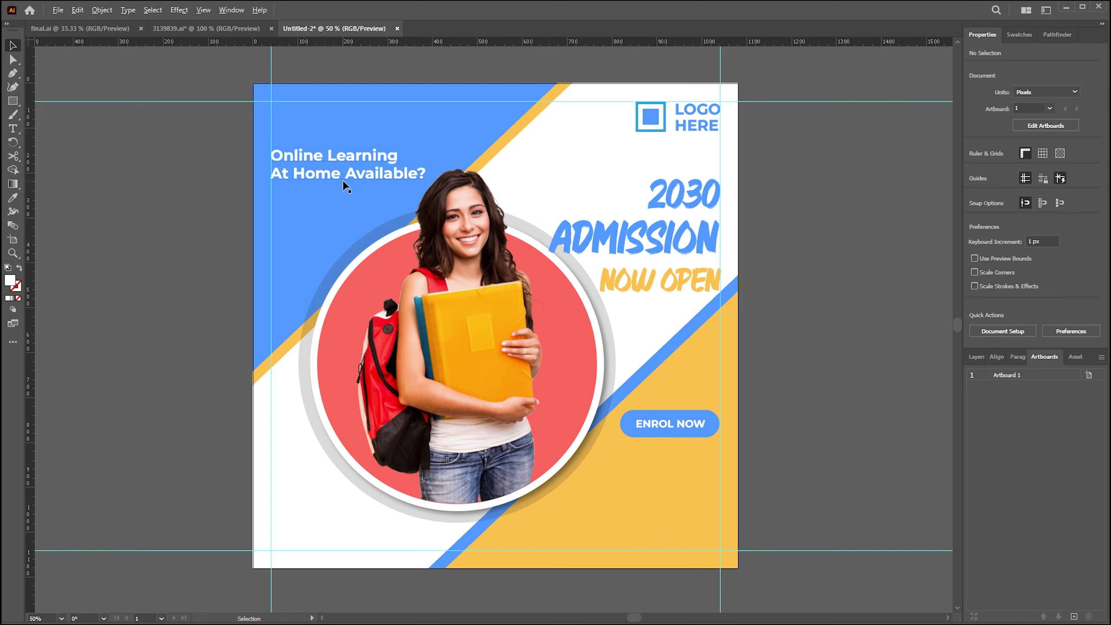
drag(343, 176, 640, 534)
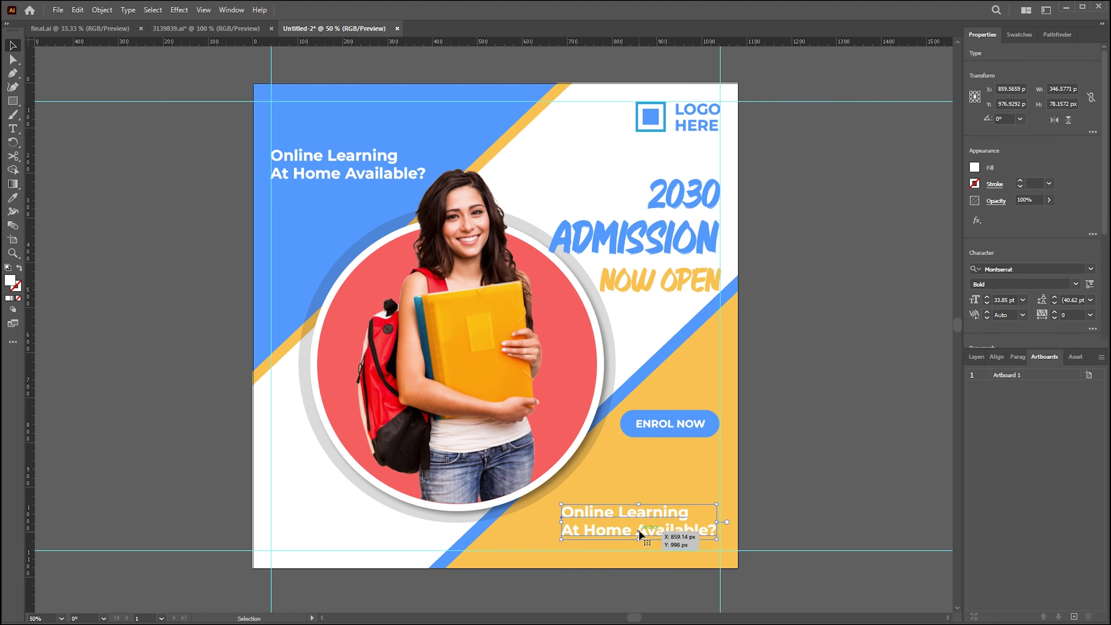
double_click(640, 531)
triple_click(604, 517)
key(BackSpace)
key(ctrl+z)
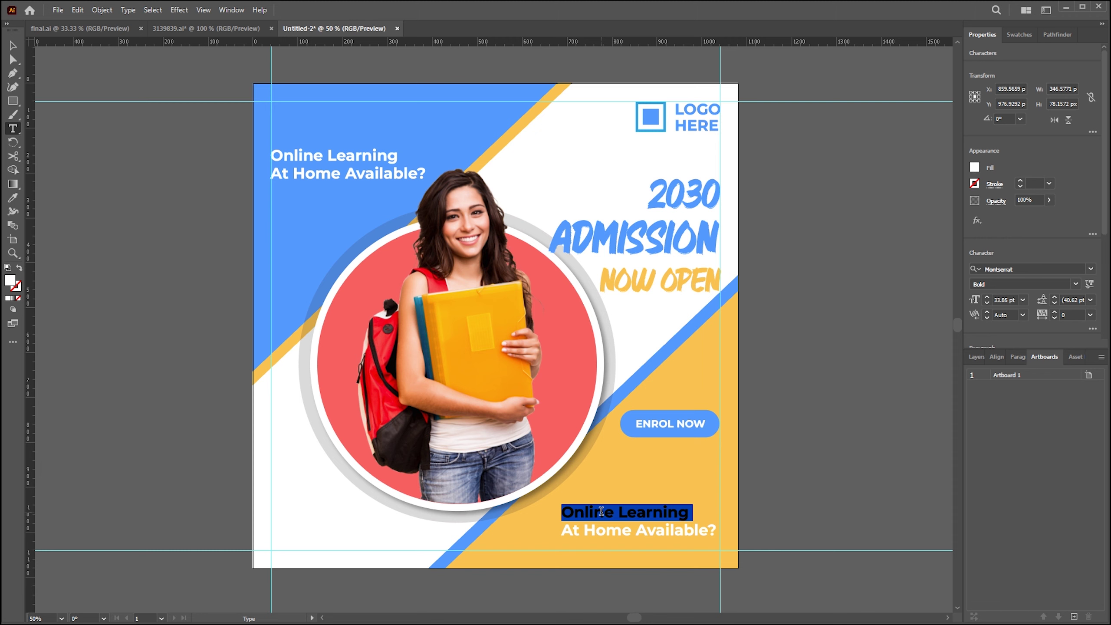
text(Visit Our Website)
key(Return)
key(shift+End)
text(www)
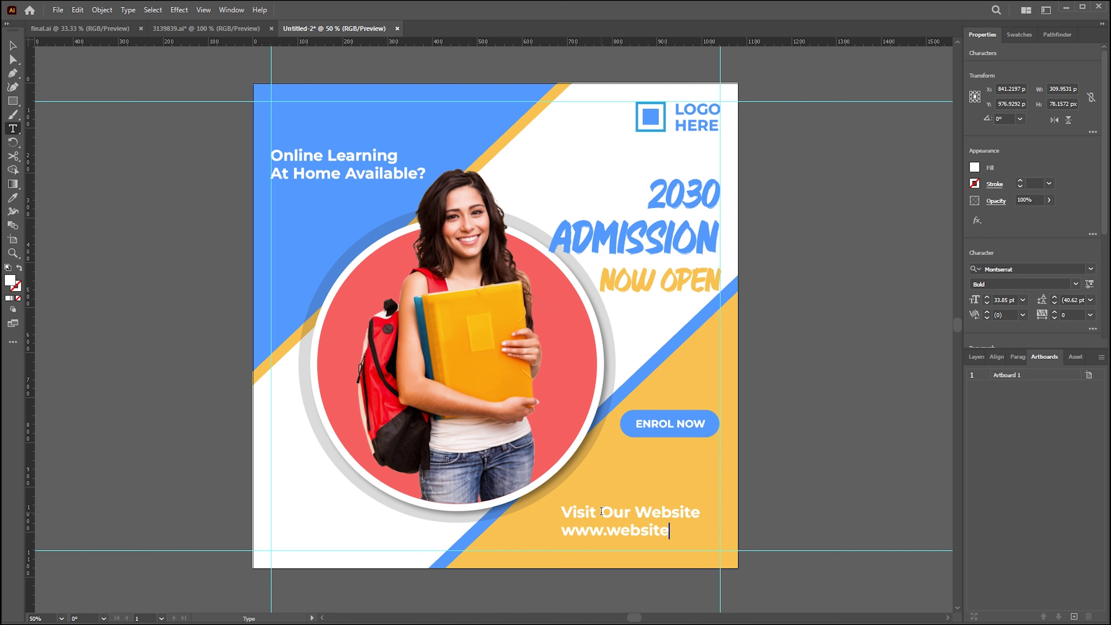
Right-align the website text block and move it to the lower right.
key(ctrl+a)
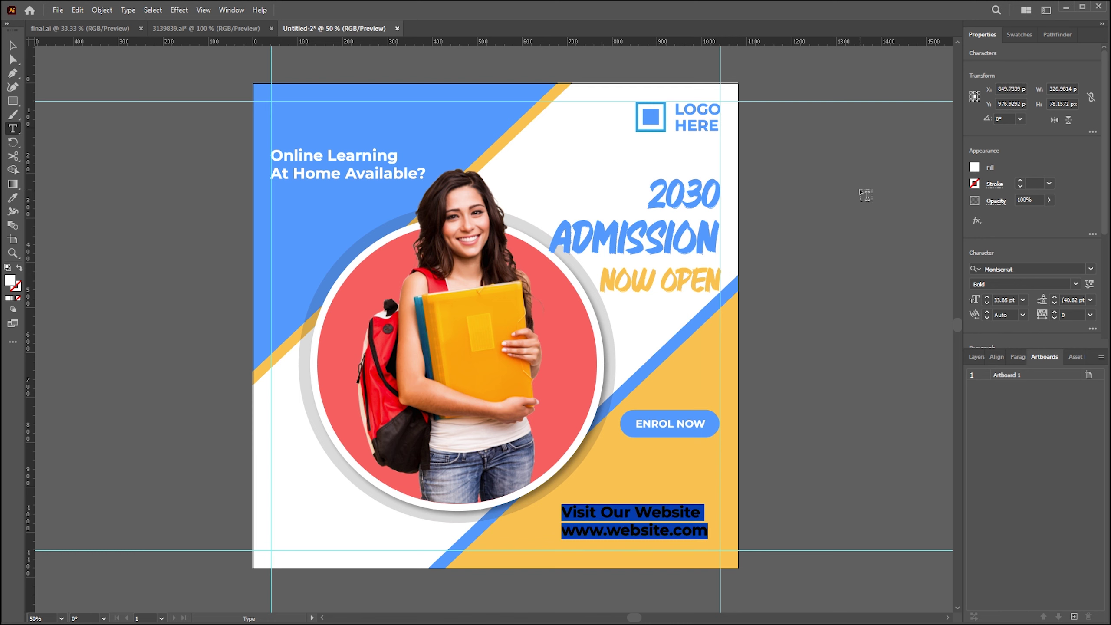
key(ctrl+t)
click(1002, 231)
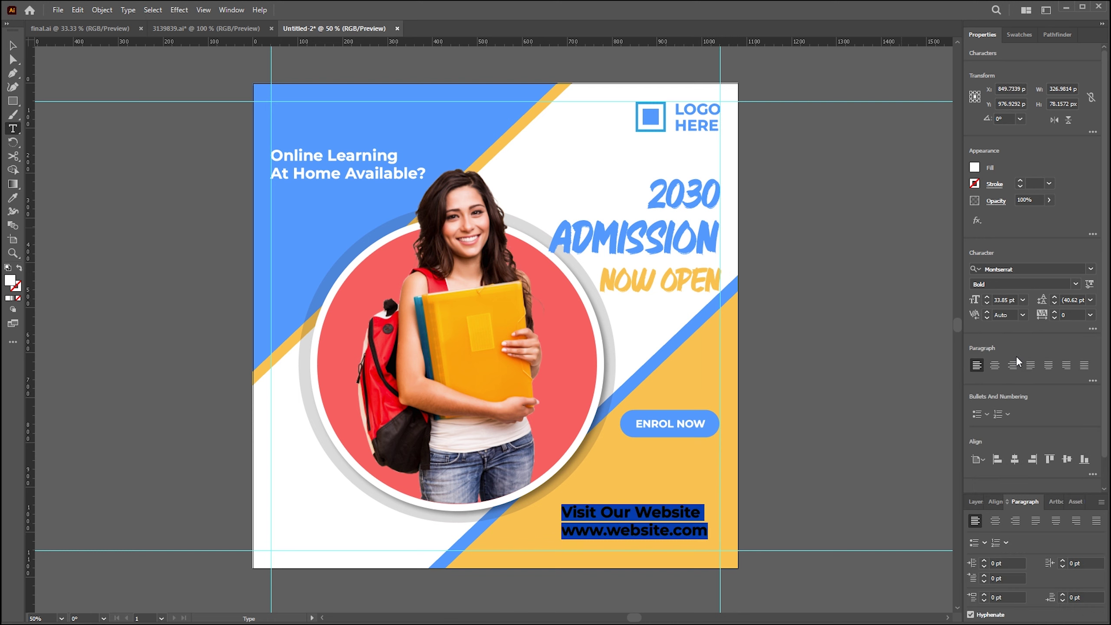
click(1012, 365)
click(522, 516)
drag(522, 516, 673, 516)
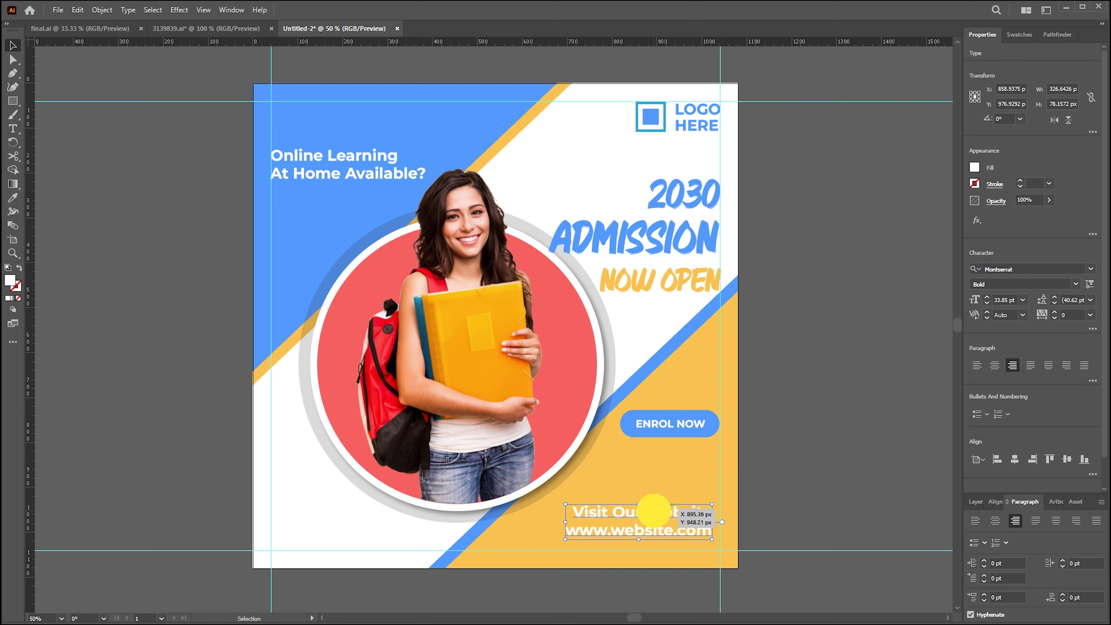
Make 'Visit Our Website' Regular weight, set leading to 35 pt, and reposition the block.
triple_click(658, 512)
click(1075, 284)
click(994, 334)
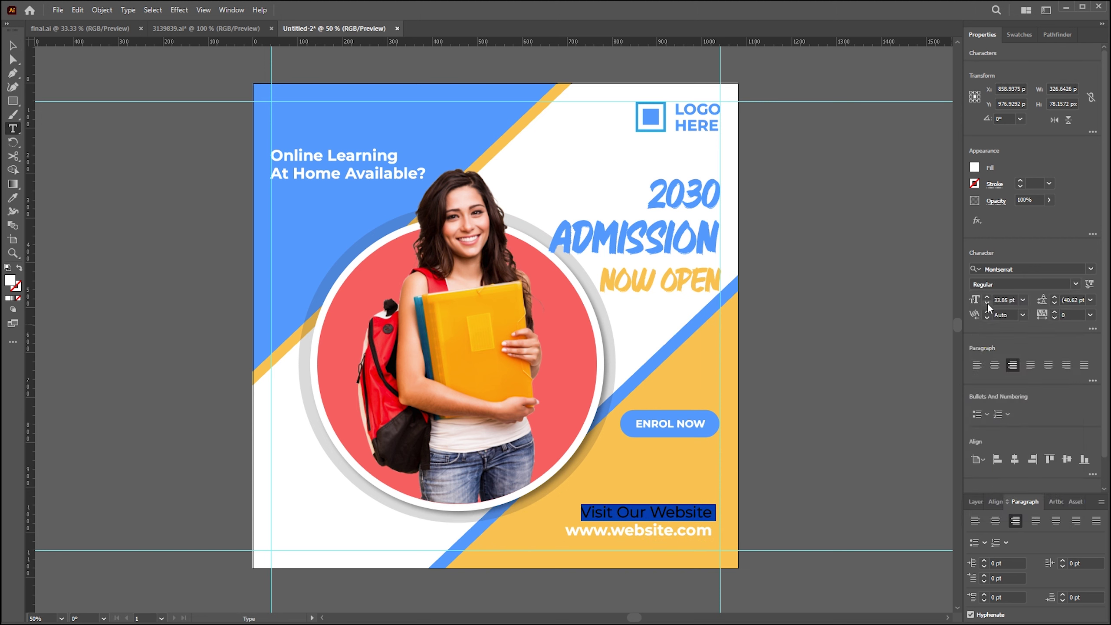
text(27)
key(ctrl+a)
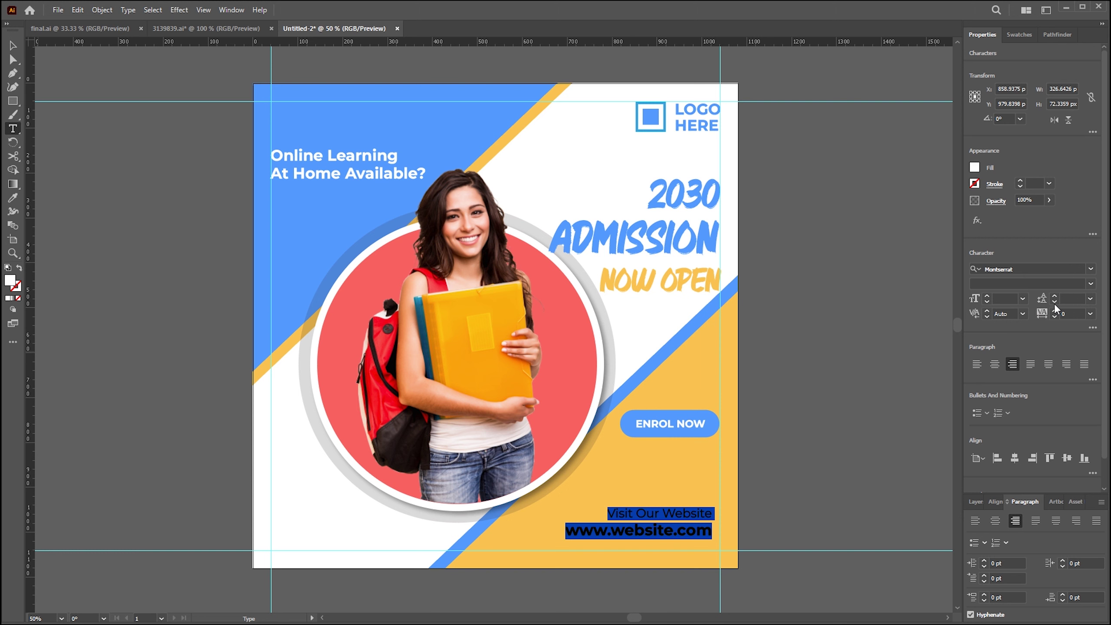
click(1054, 301)
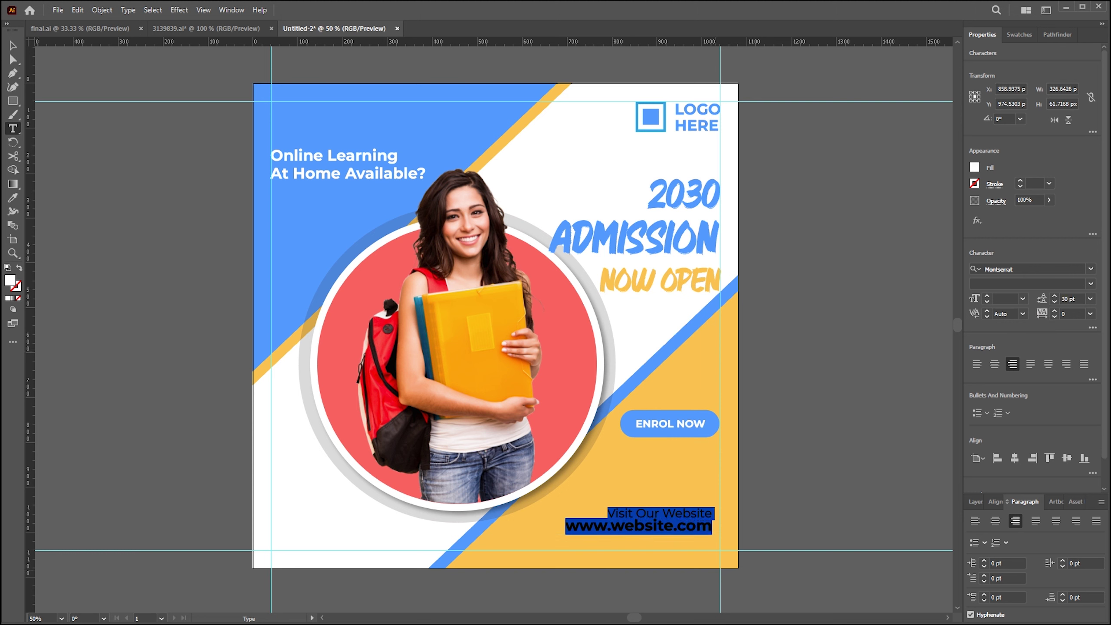
click(668, 527)
key(ctrl+a)
click(1055, 297)
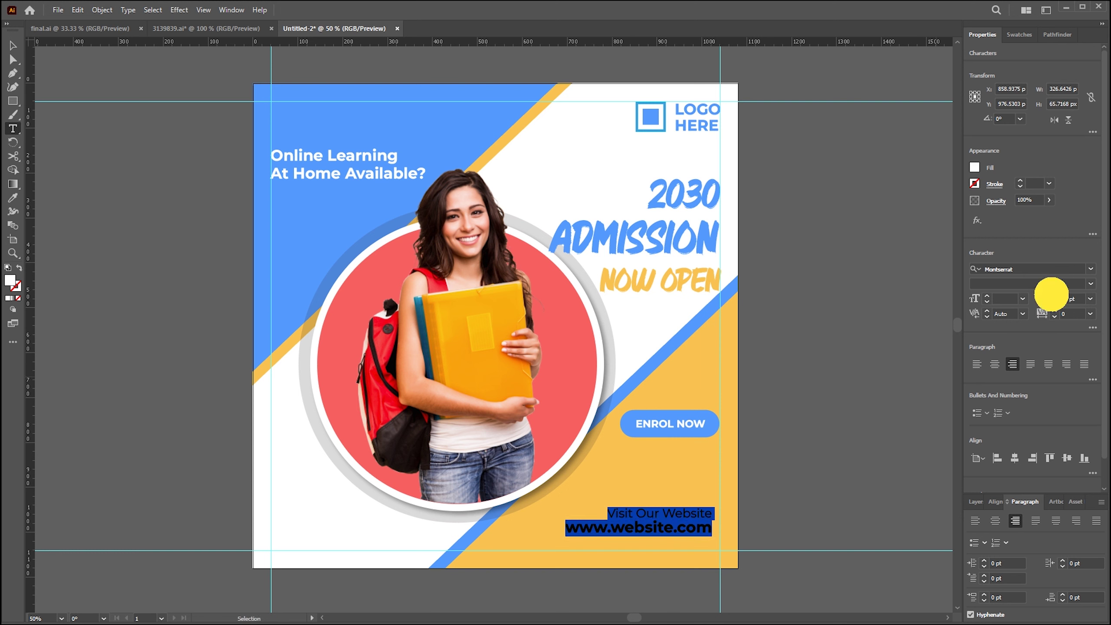
mouse_move(651, 528)
mouse_down()
mouse_move(658, 544)
mouse_move(684, 530)
mouse_move(369, 546)
mouse_up()
click(781, 514)
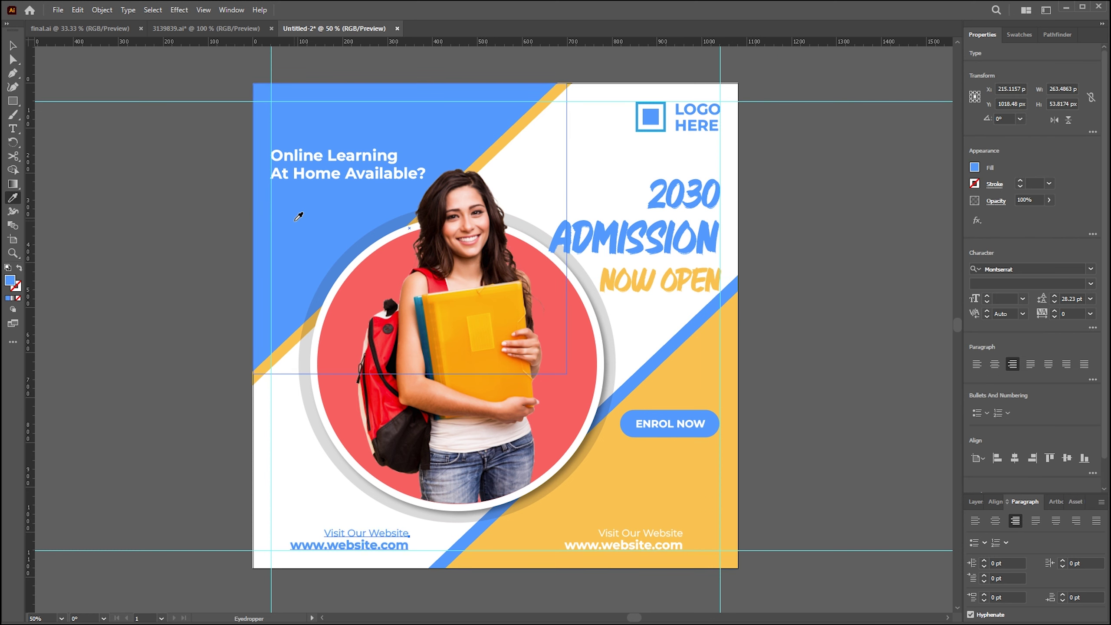
click(977, 364)
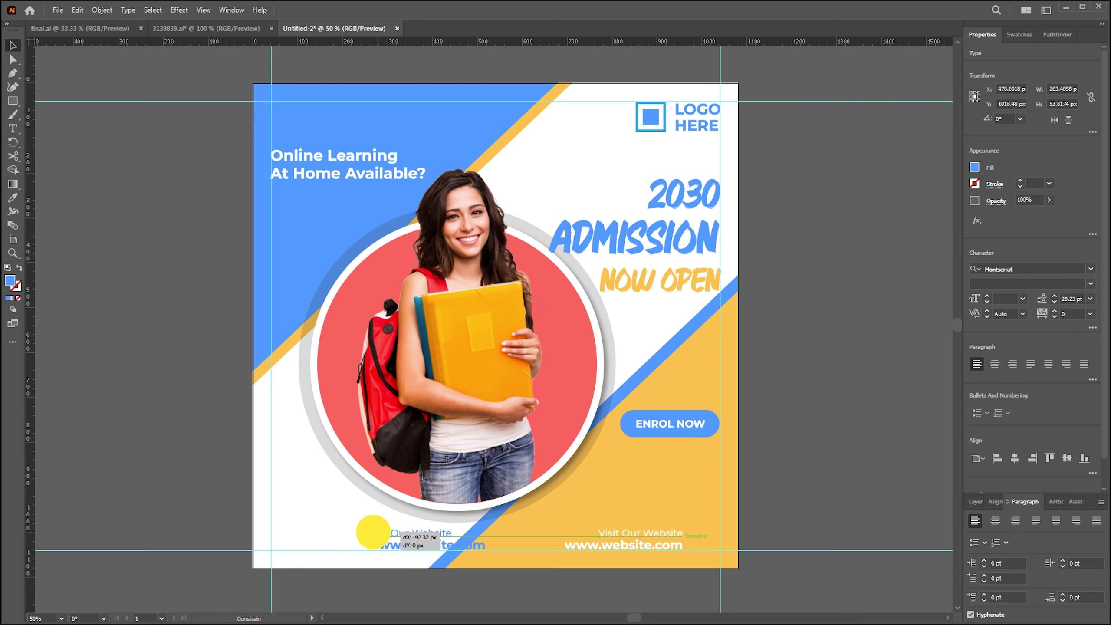
drag(315, 538, 329, 537)
triple_click(334, 532)
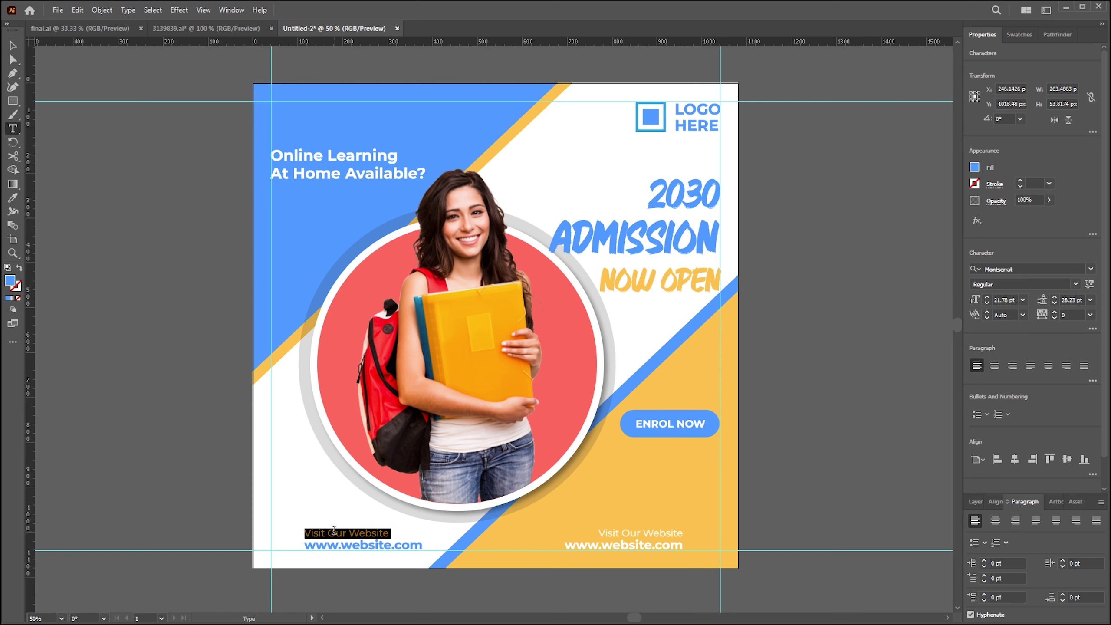
text(Callwww.website.com)
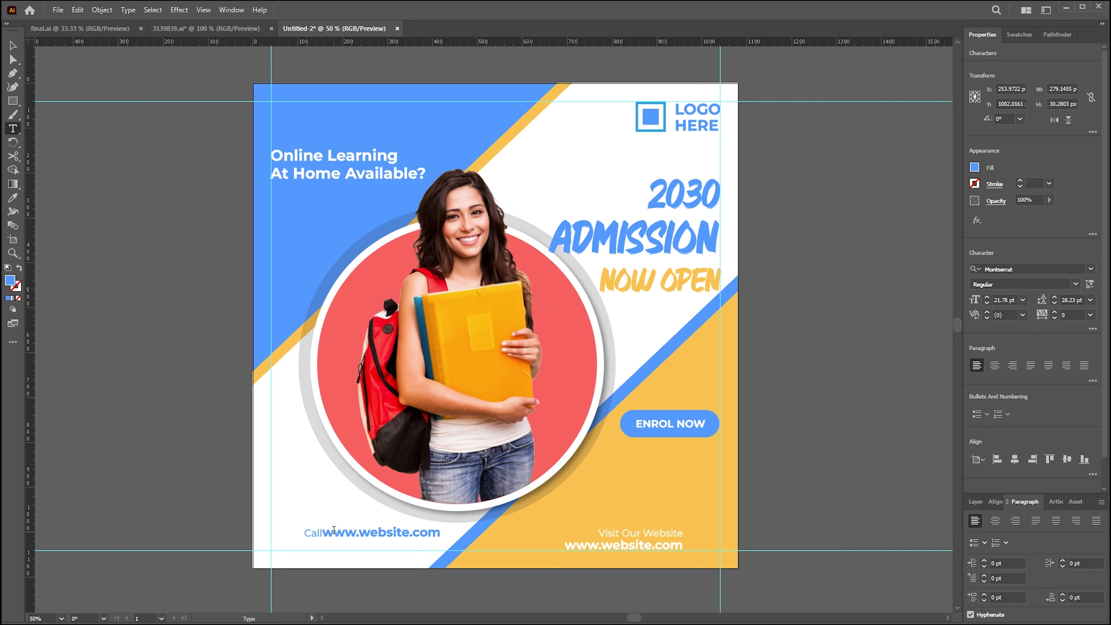
text(fo)
key(Return)
key(shift+End)
text(+)
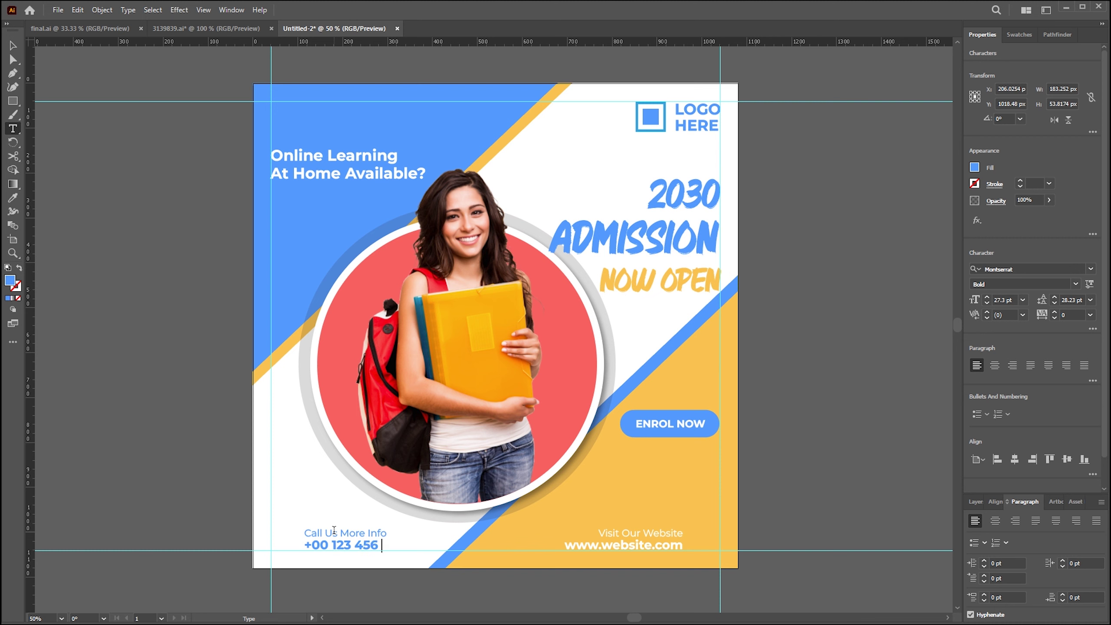
text(789)
key(Escape)
click(836, 471)
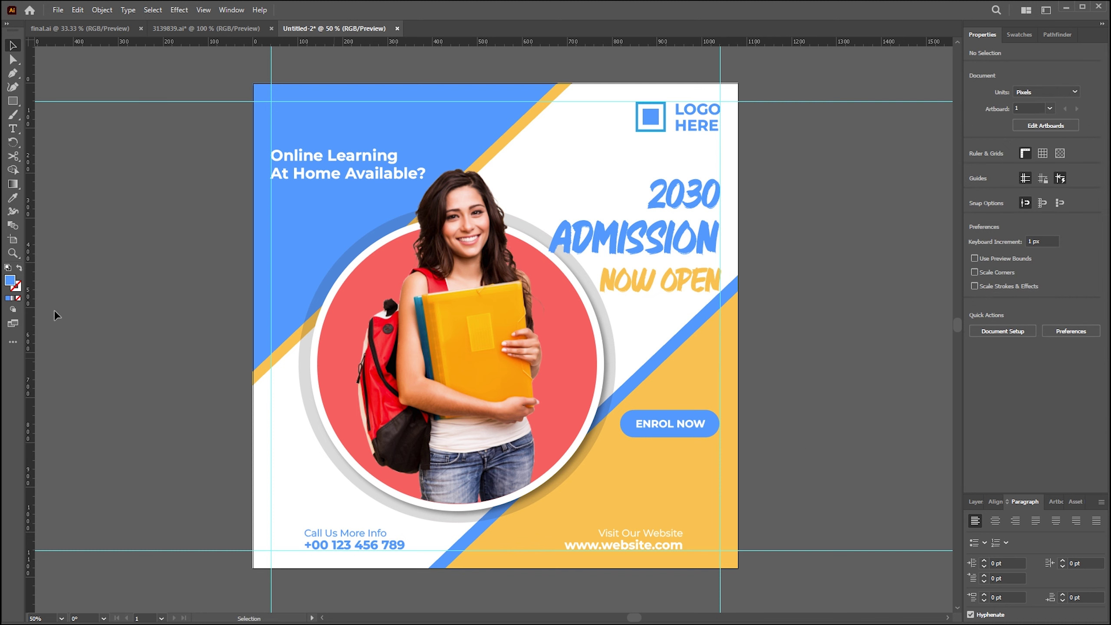
Shrink the globe icon beside the website lines and fill it white.
mouse_move(380, 441)
mouse_down()
mouse_move(629, 474)
mouse_move(643, 508)
mouse_move(696, 490)
mouse_move(731, 541)
mouse_move(715, 536)
mouse_up()
scroll(630, 489, up, 1)
drag(718, 537, 737, 556)
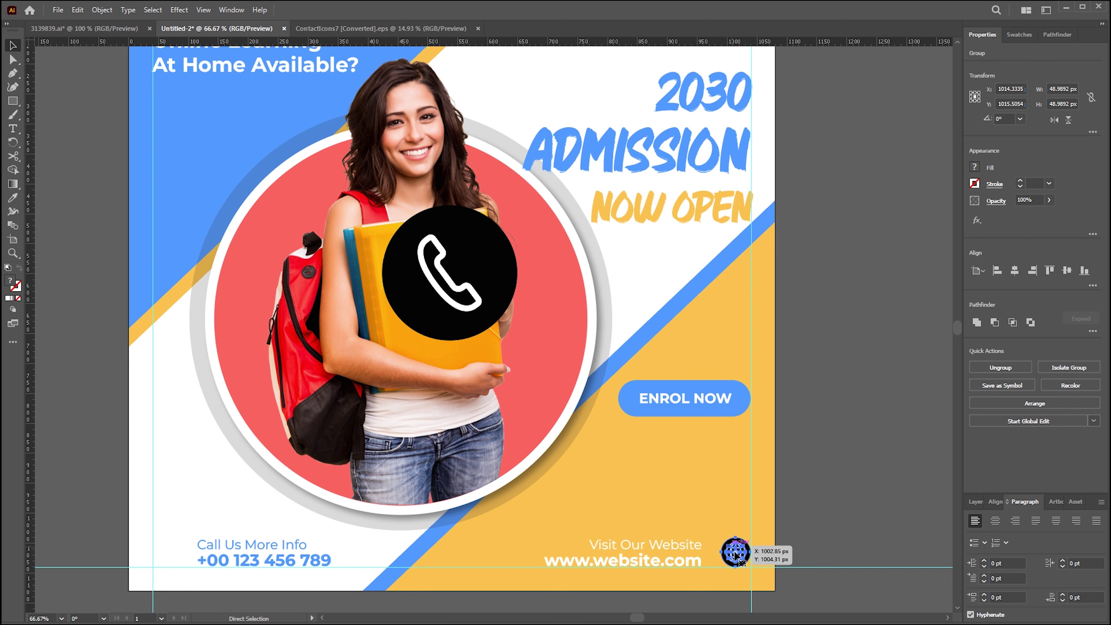
key(ctrl+z)
key(ctrl+z)
key(ctrl+shift+z)
key(ctrl+shift+z)
key(ctrl+shift+z)
click(752, 551)
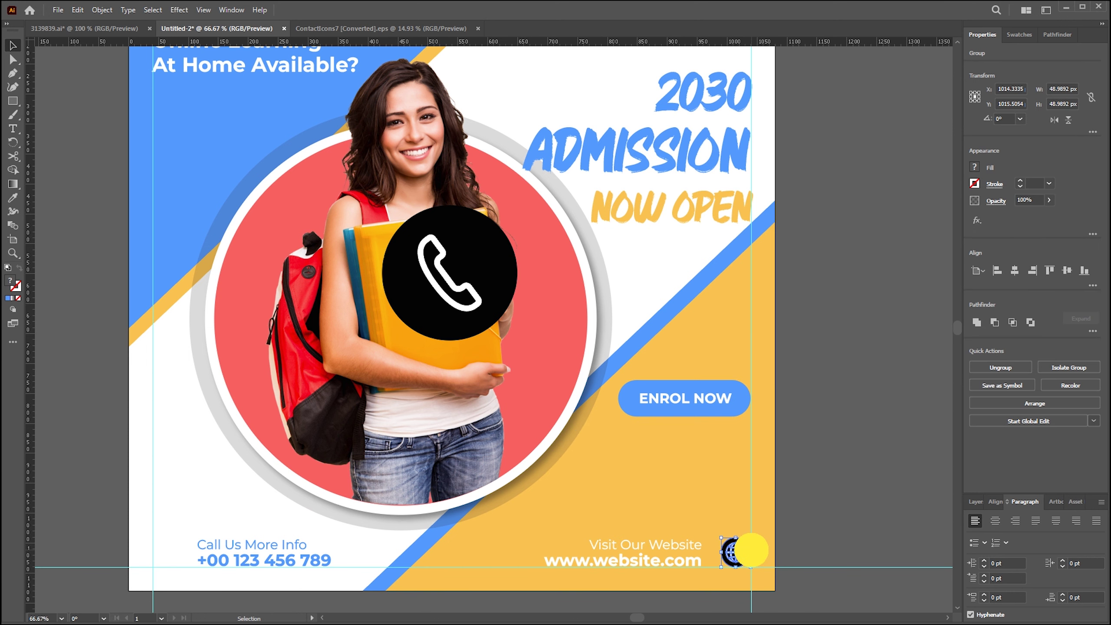
double_click(748, 548)
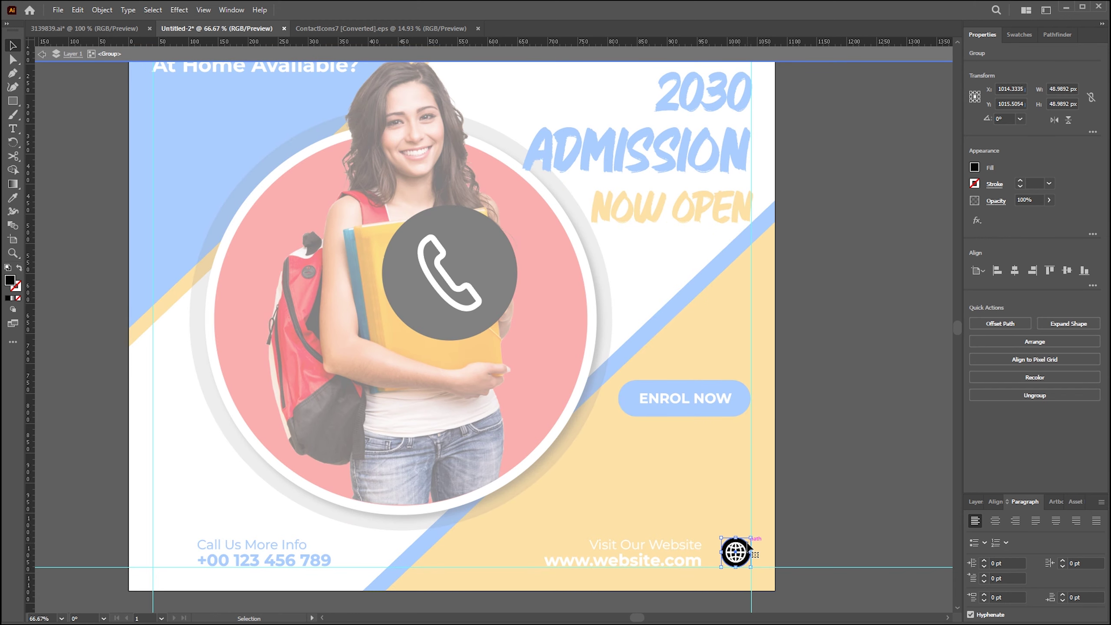
click(974, 166)
click(865, 209)
key(Escape)
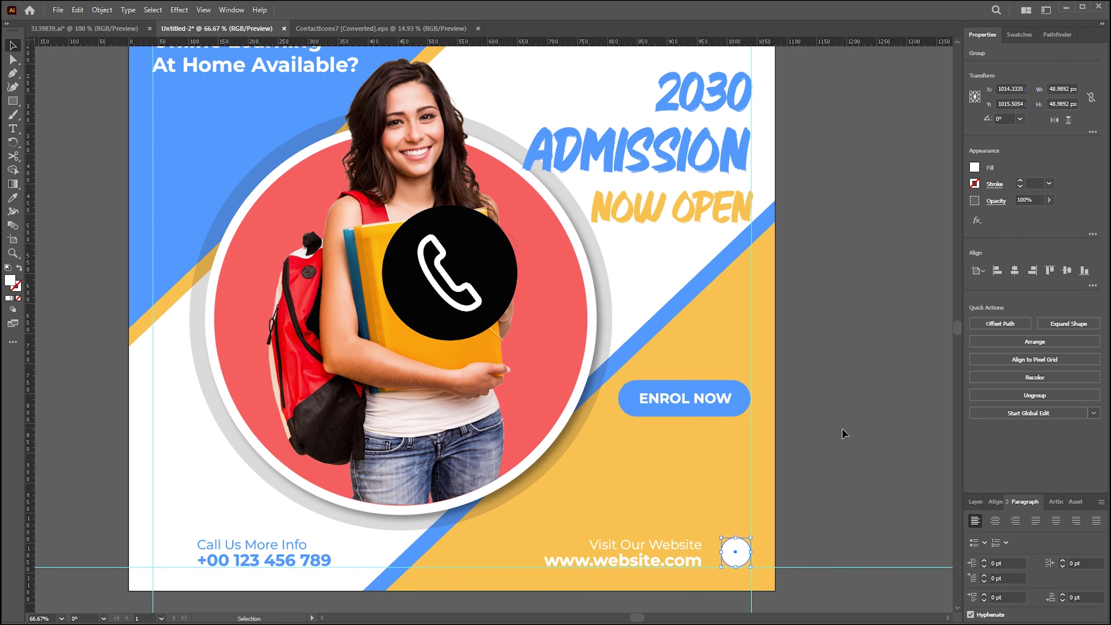
key(i)
key(v)
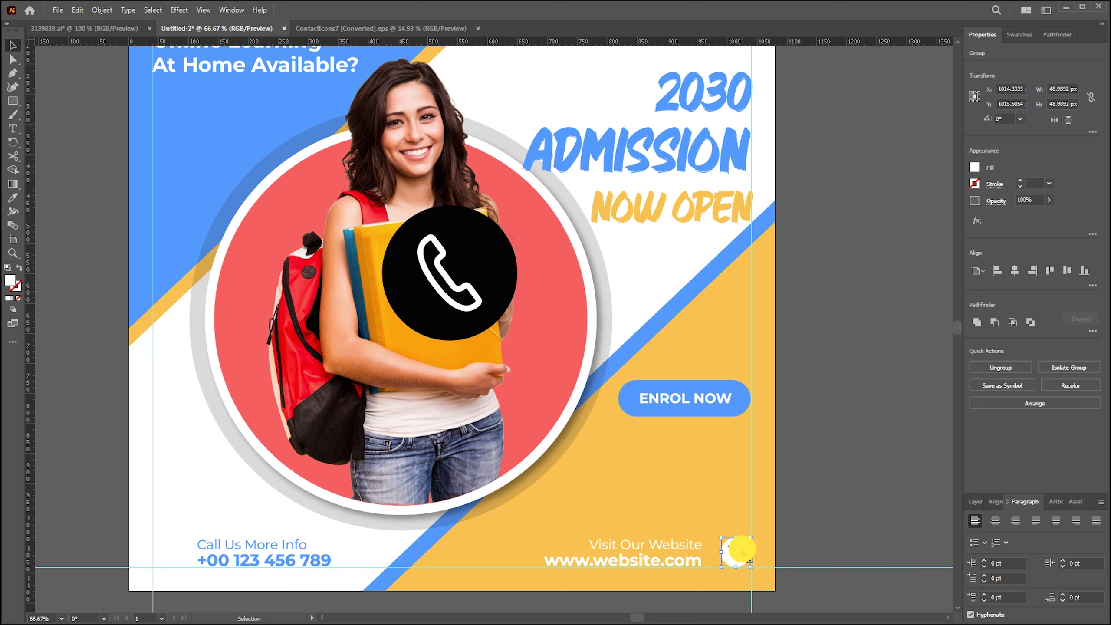
double_click(742, 553)
key(Escape)
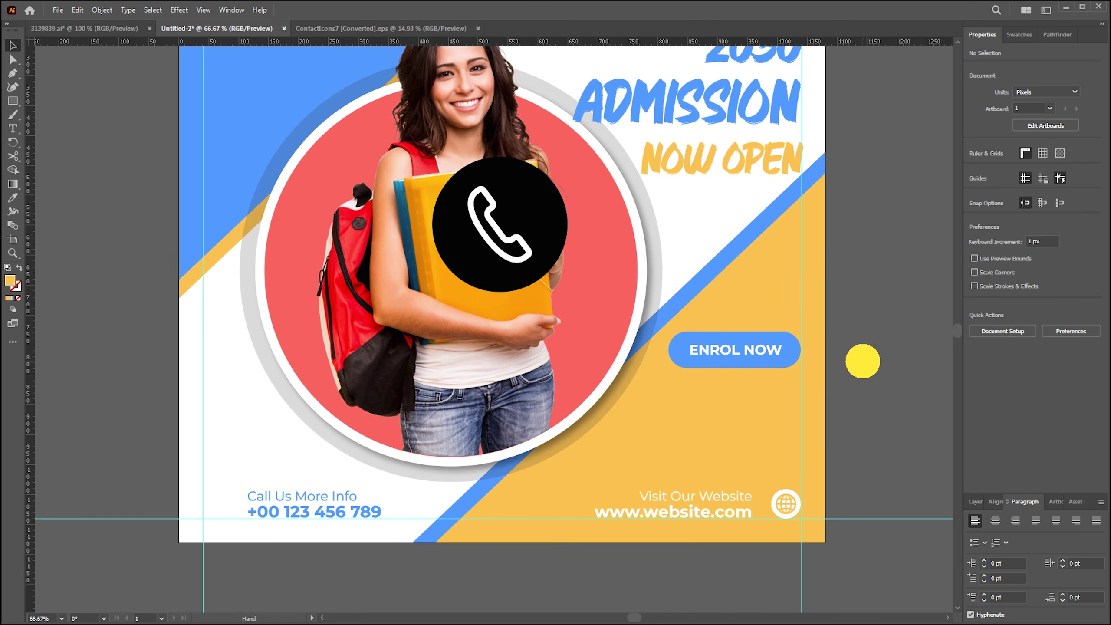
Place a small phone icon beside the phone number and colour it blue.
drag(500, 183, 211, 413)
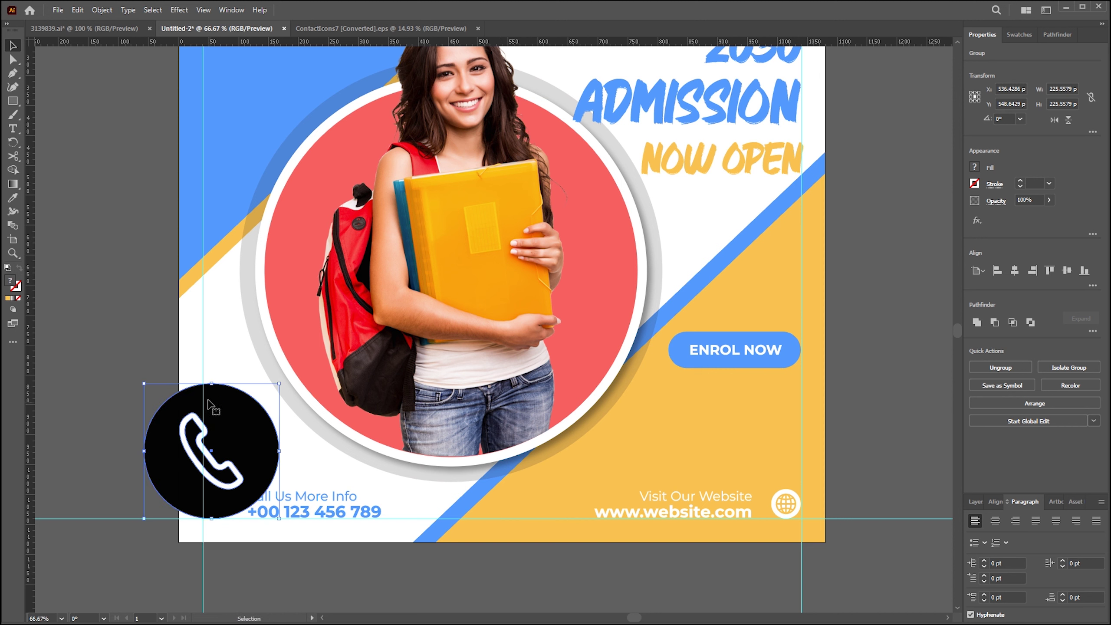
mouse_move(278, 393)
mouse_down()
mouse_move(180, 483)
mouse_move(220, 503)
mouse_move(239, 487)
mouse_up()
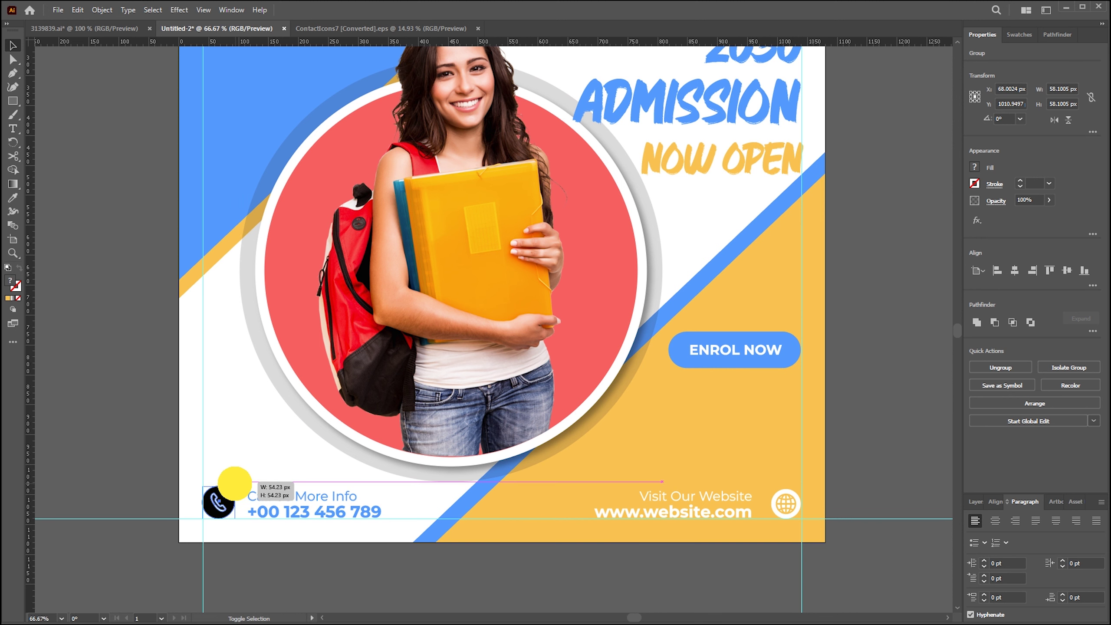
double_click(227, 496)
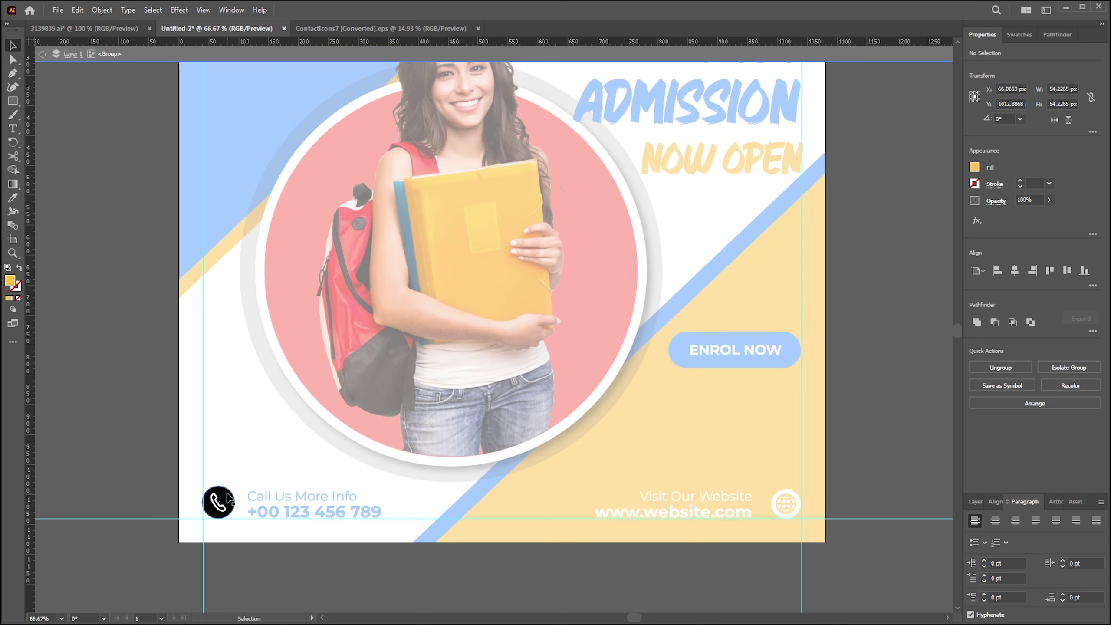
click(488, 486)
key(v)
double_click(653, 422)
key(ctrl+minus)
drag(676, 417, 638, 422)
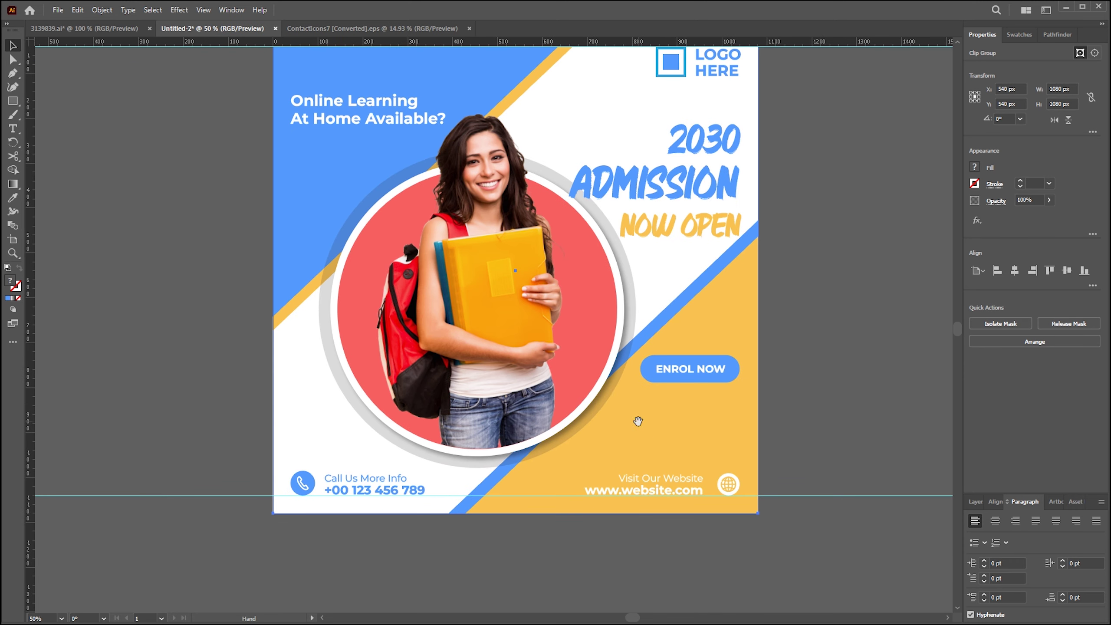
Shift the 'Call Us More Info' text slightly left.
click(366, 479)
drag(365, 479, 342, 532)
click(633, 535)
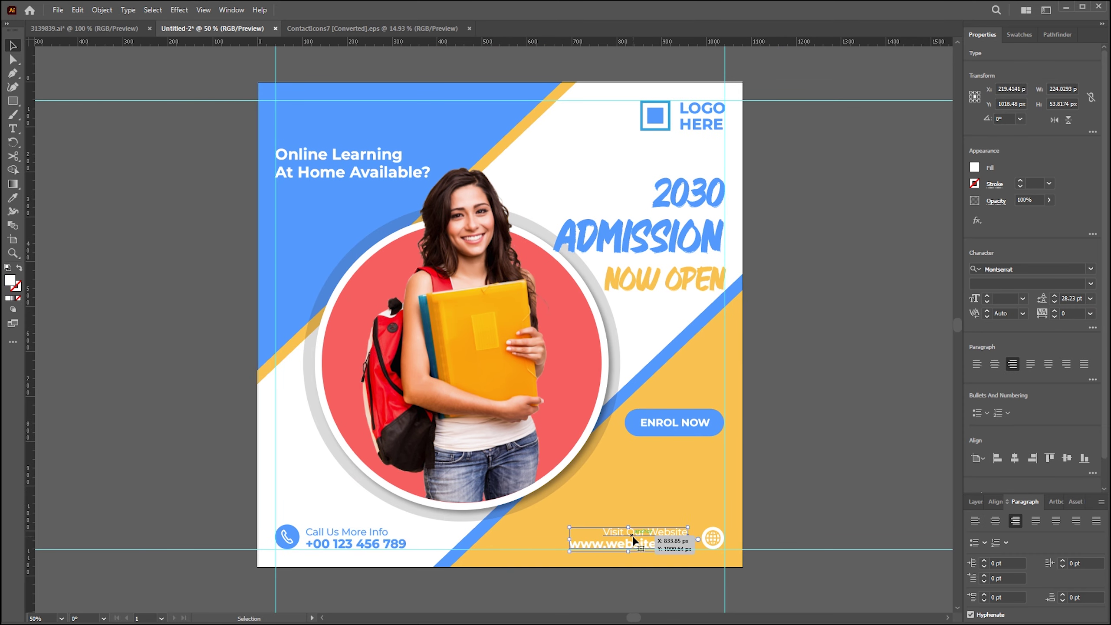
click(799, 468)
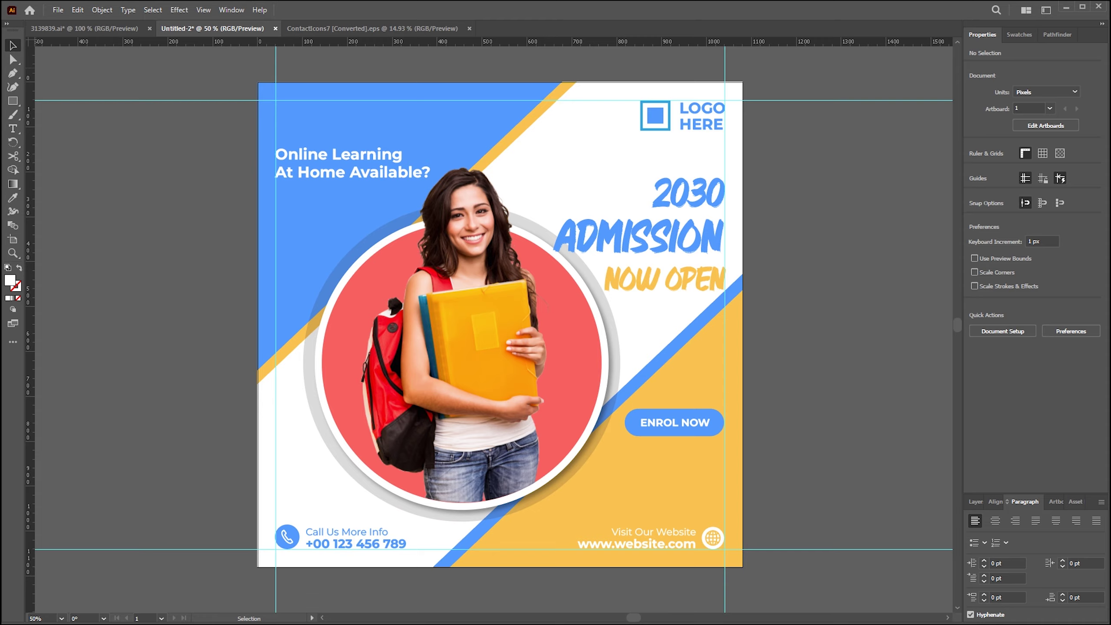
Paste the dot grid into the poster's top-left corner and fill it white.
drag(39, 148, 4, 186)
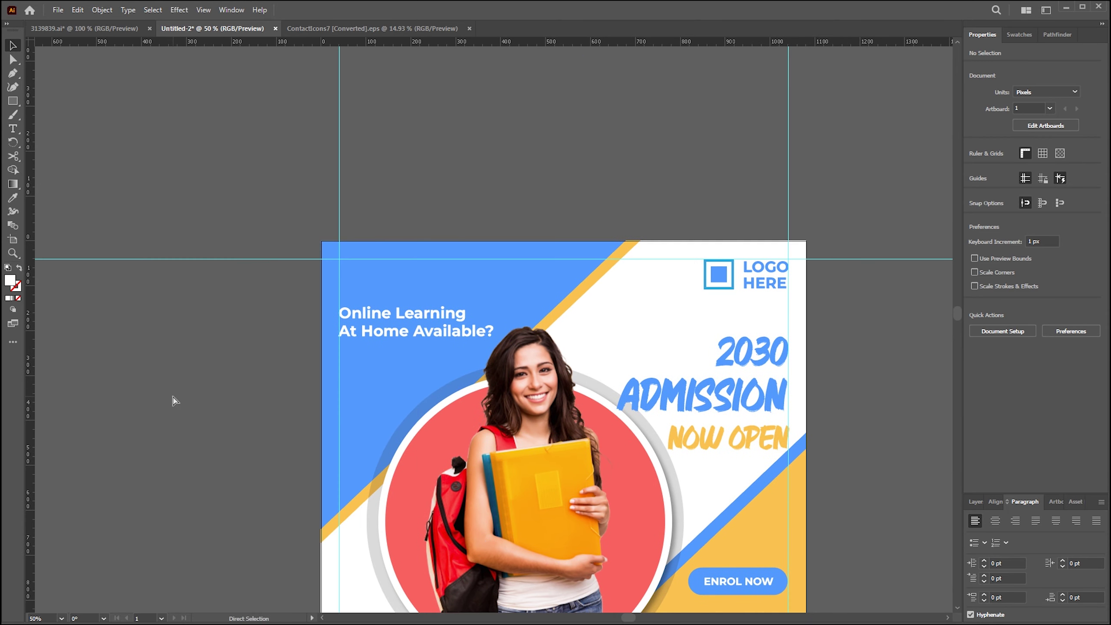
key(ctrl+v)
mouse_move(494, 329)
mouse_down()
mouse_move(420, 271)
mouse_move(334, 258)
mouse_up()
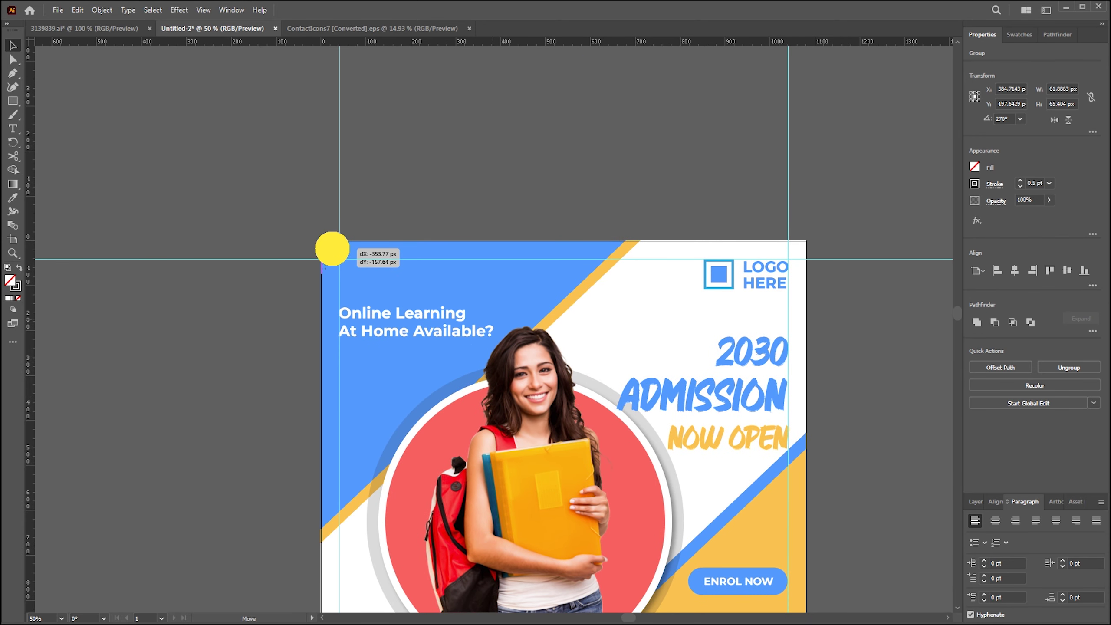
scroll(289, 158, down, 3)
drag(234, 129, 234, 128)
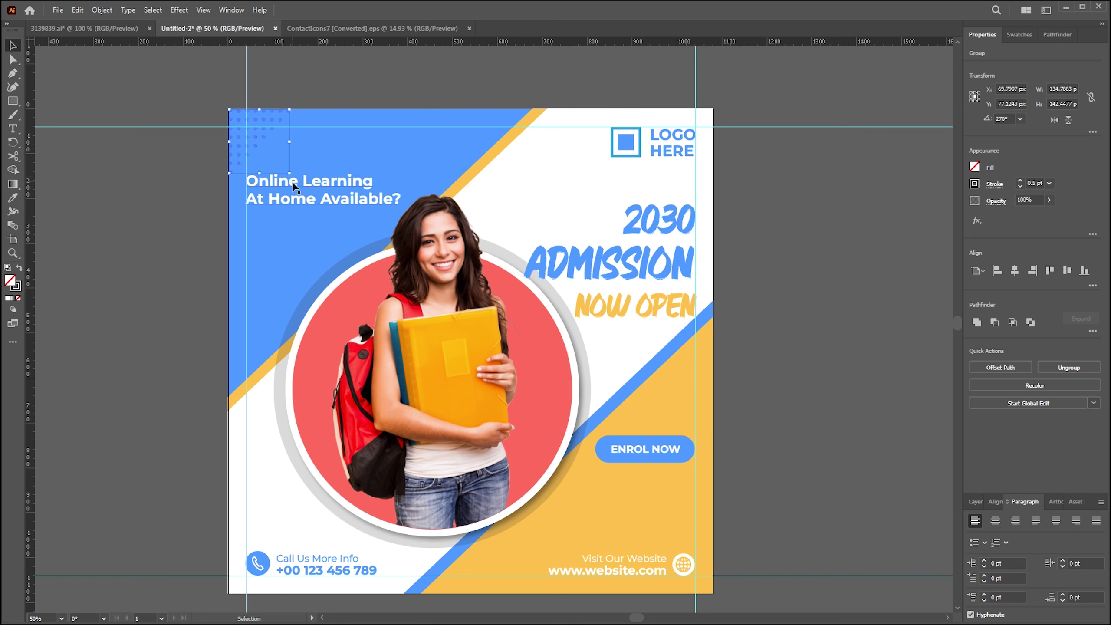
click(976, 184)
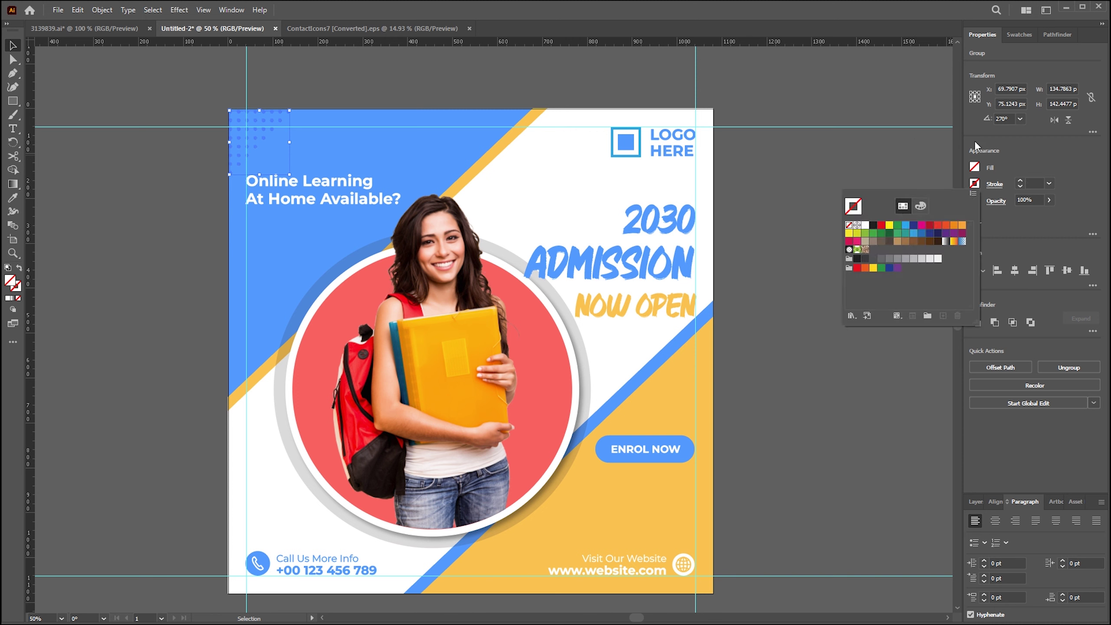
click(975, 167)
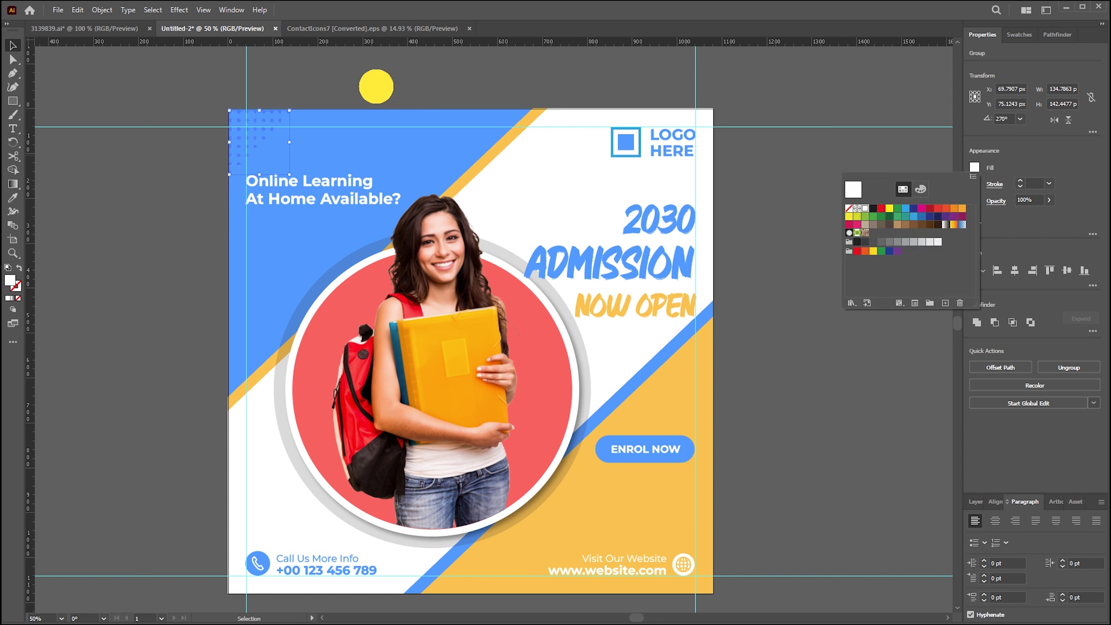
click(364, 80)
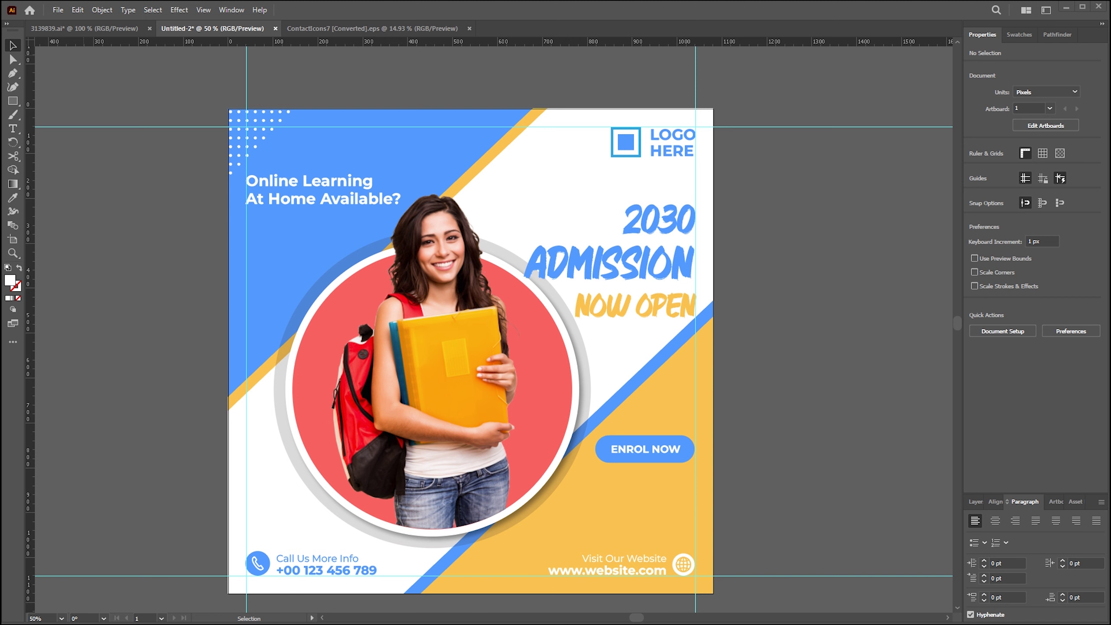
click(493, 329)
Enlarge the white triangle column on the left and place a blue copy on the yellow area.
mouse_move(513, 324)
mouse_down()
mouse_move(534, 319)
mouse_move(292, 268)
mouse_move(262, 241)
mouse_move(249, 264)
mouse_up()
click(975, 168)
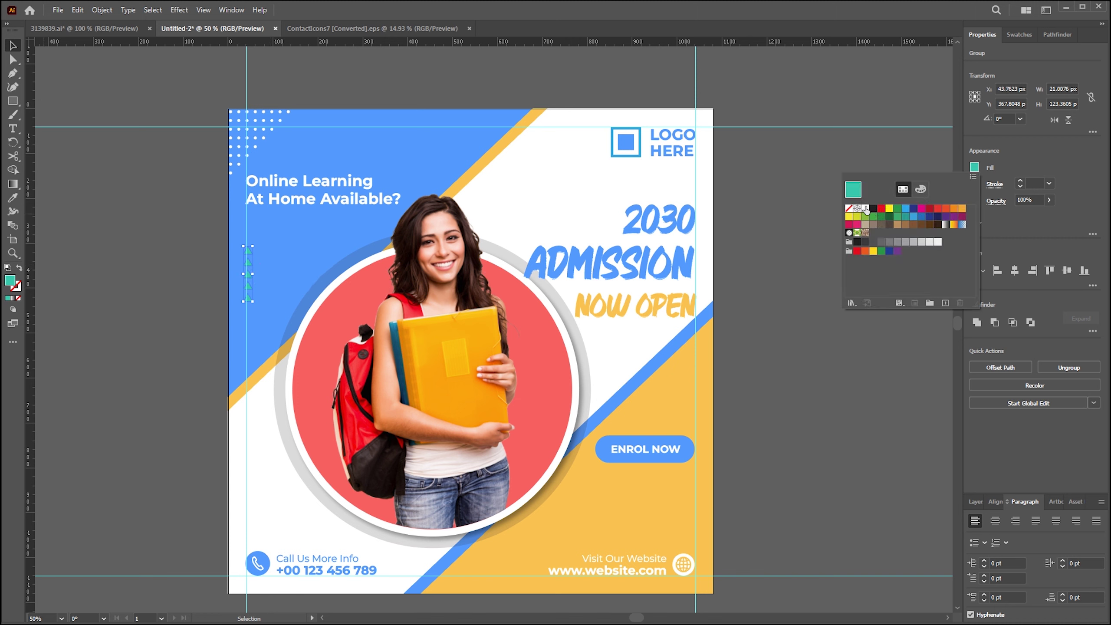
click(131, 237)
mouse_move(248, 274)
mouse_down()
mouse_move(666, 374)
mouse_move(695, 393)
mouse_up()
key(i)
click(304, 215)
key(v)
Hide the guides with Ctrl+; to review the finished poster.
click(126, 251)
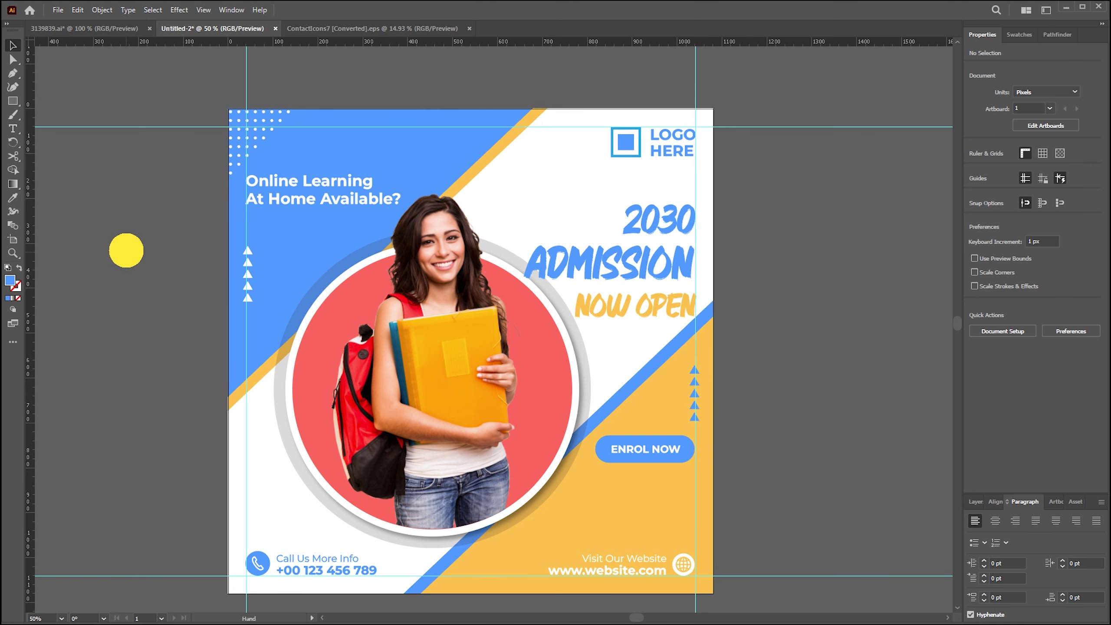
drag(126, 250, 126, 241)
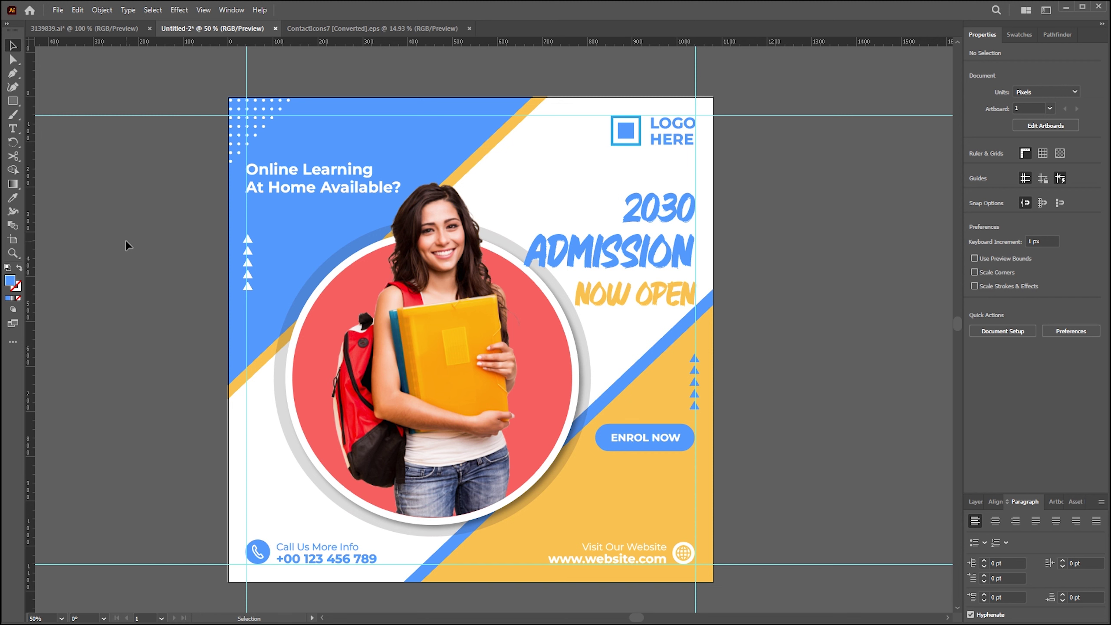
drag(118, 226, 122, 215)
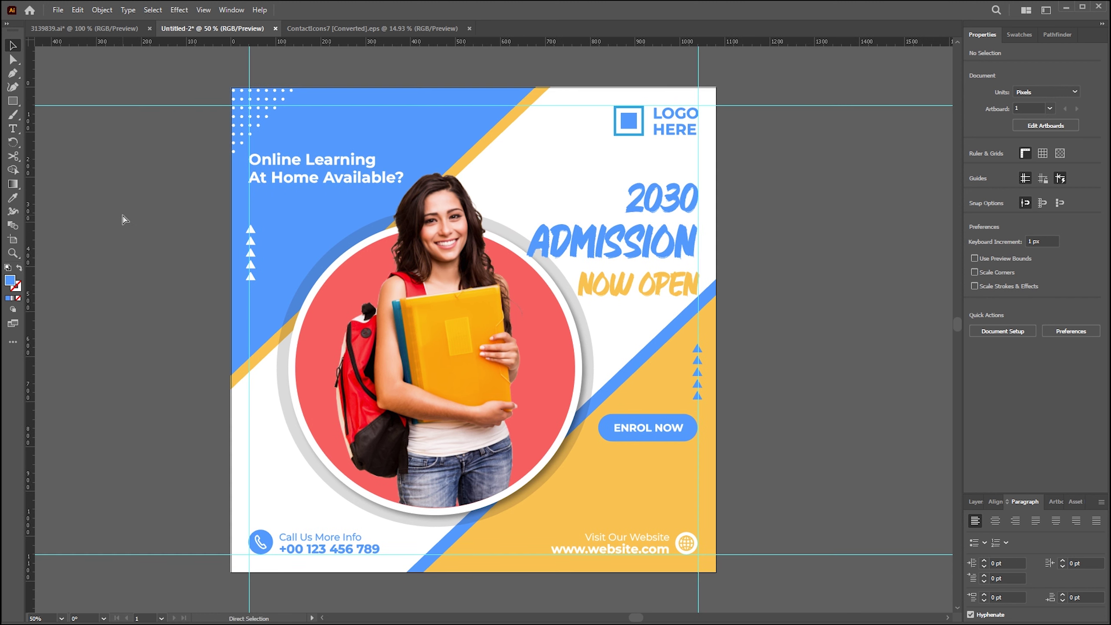
key(ctrl+semicolon)
drag(794, 217, 790, 217)
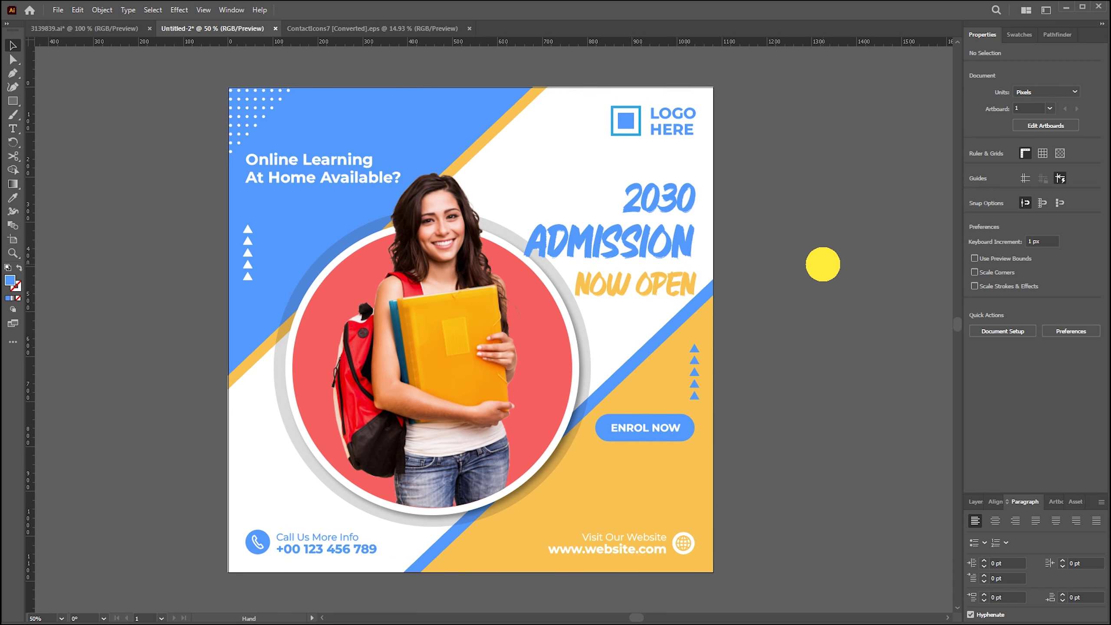